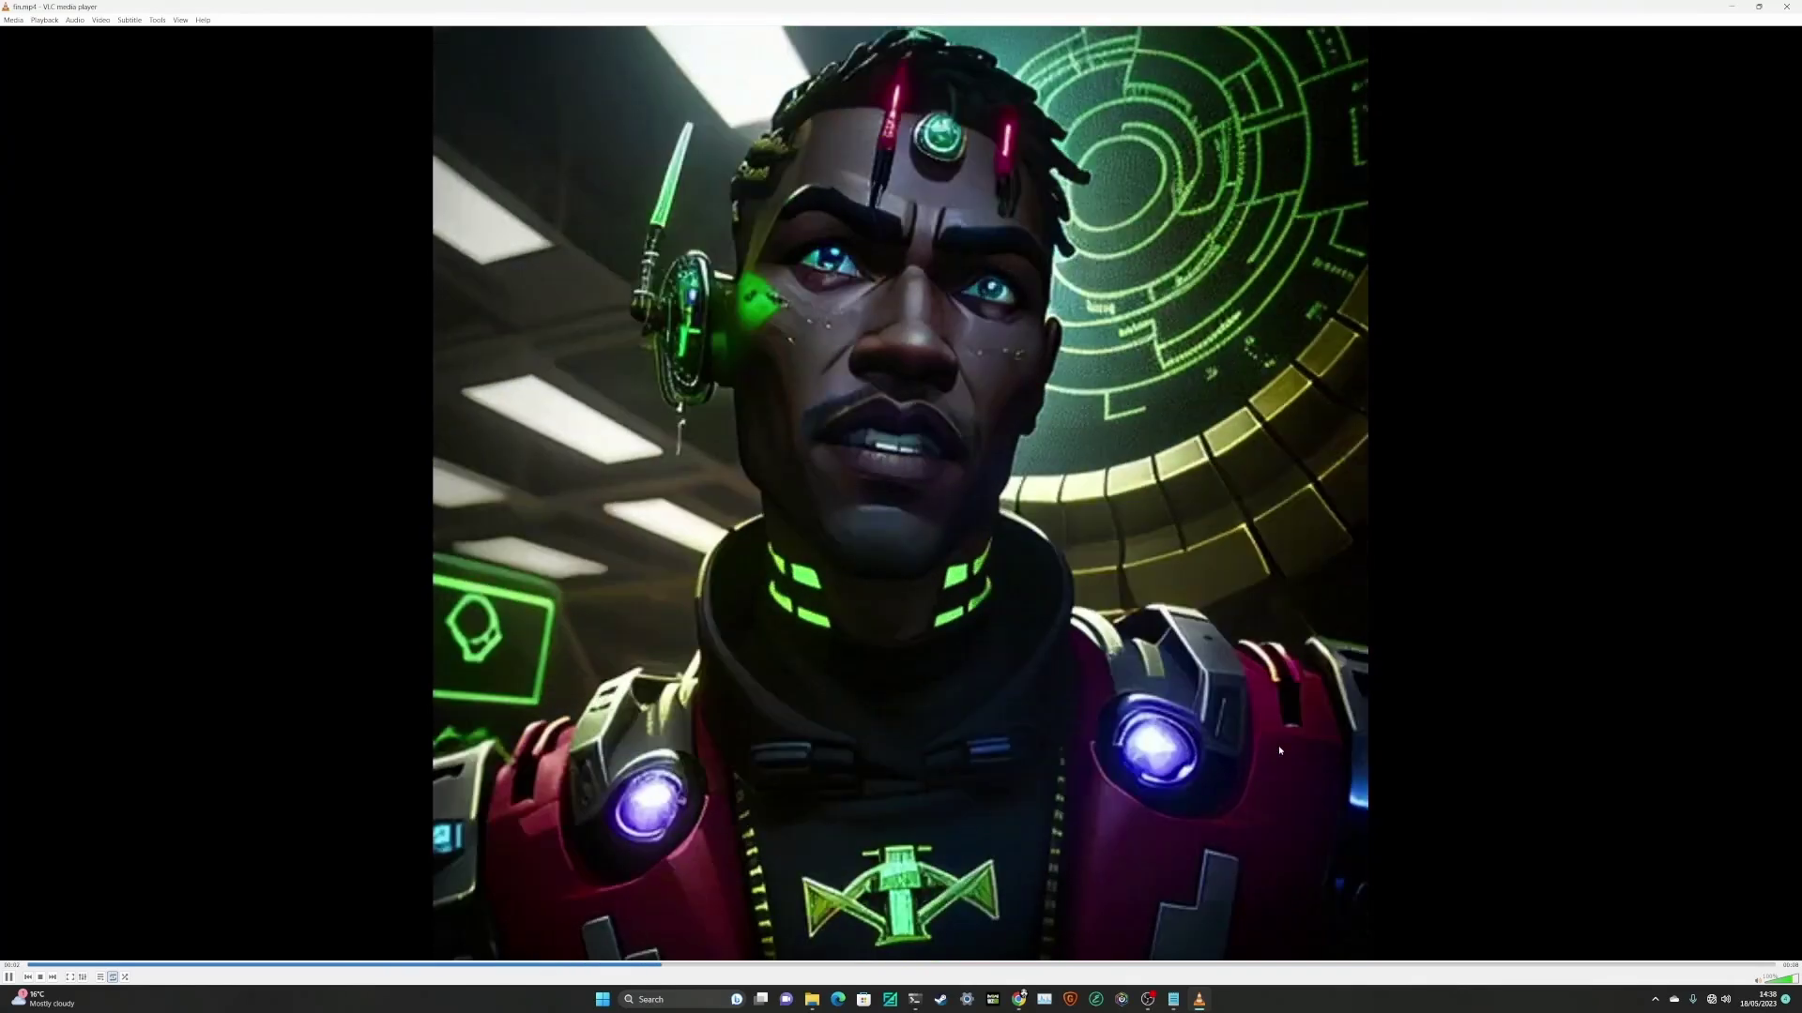
Close the finished video, play the source clip yt3.mp4 for comparison, and return to the Deforum page
{"action": "left_click", "coordinate": [1792, 6]}
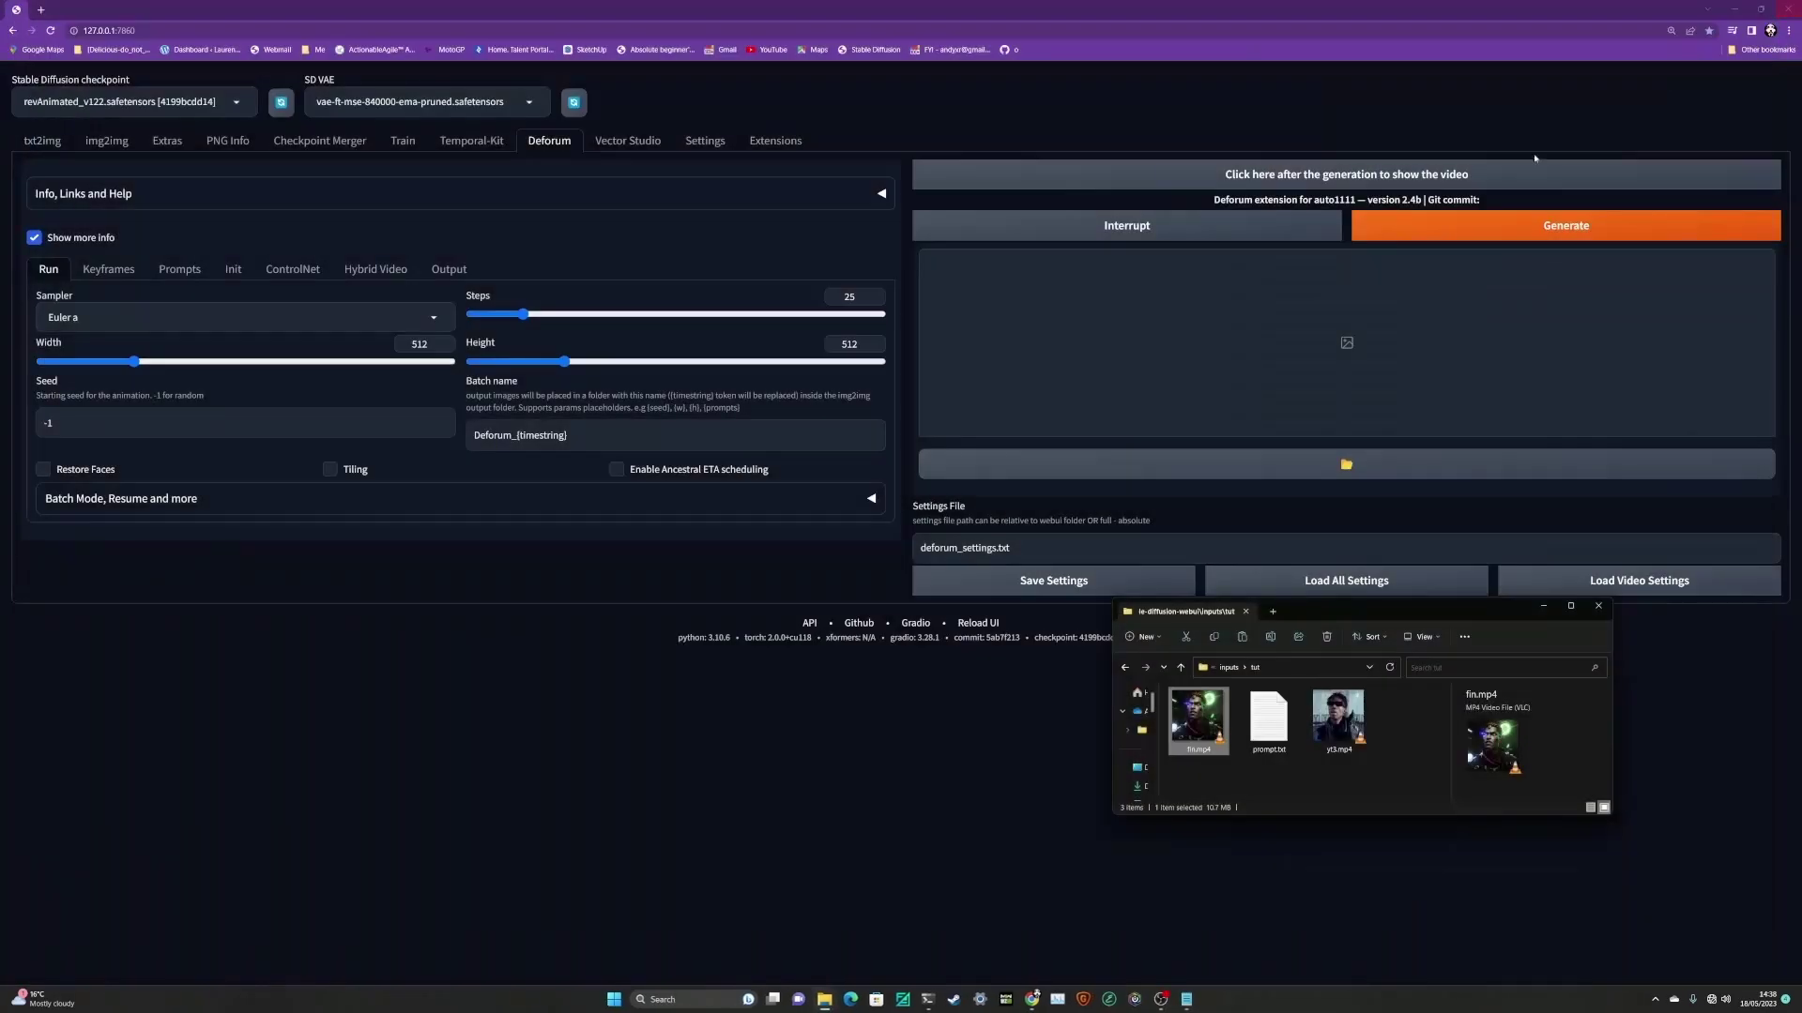
{"action": "double_click", "coordinate": [1347, 729]}
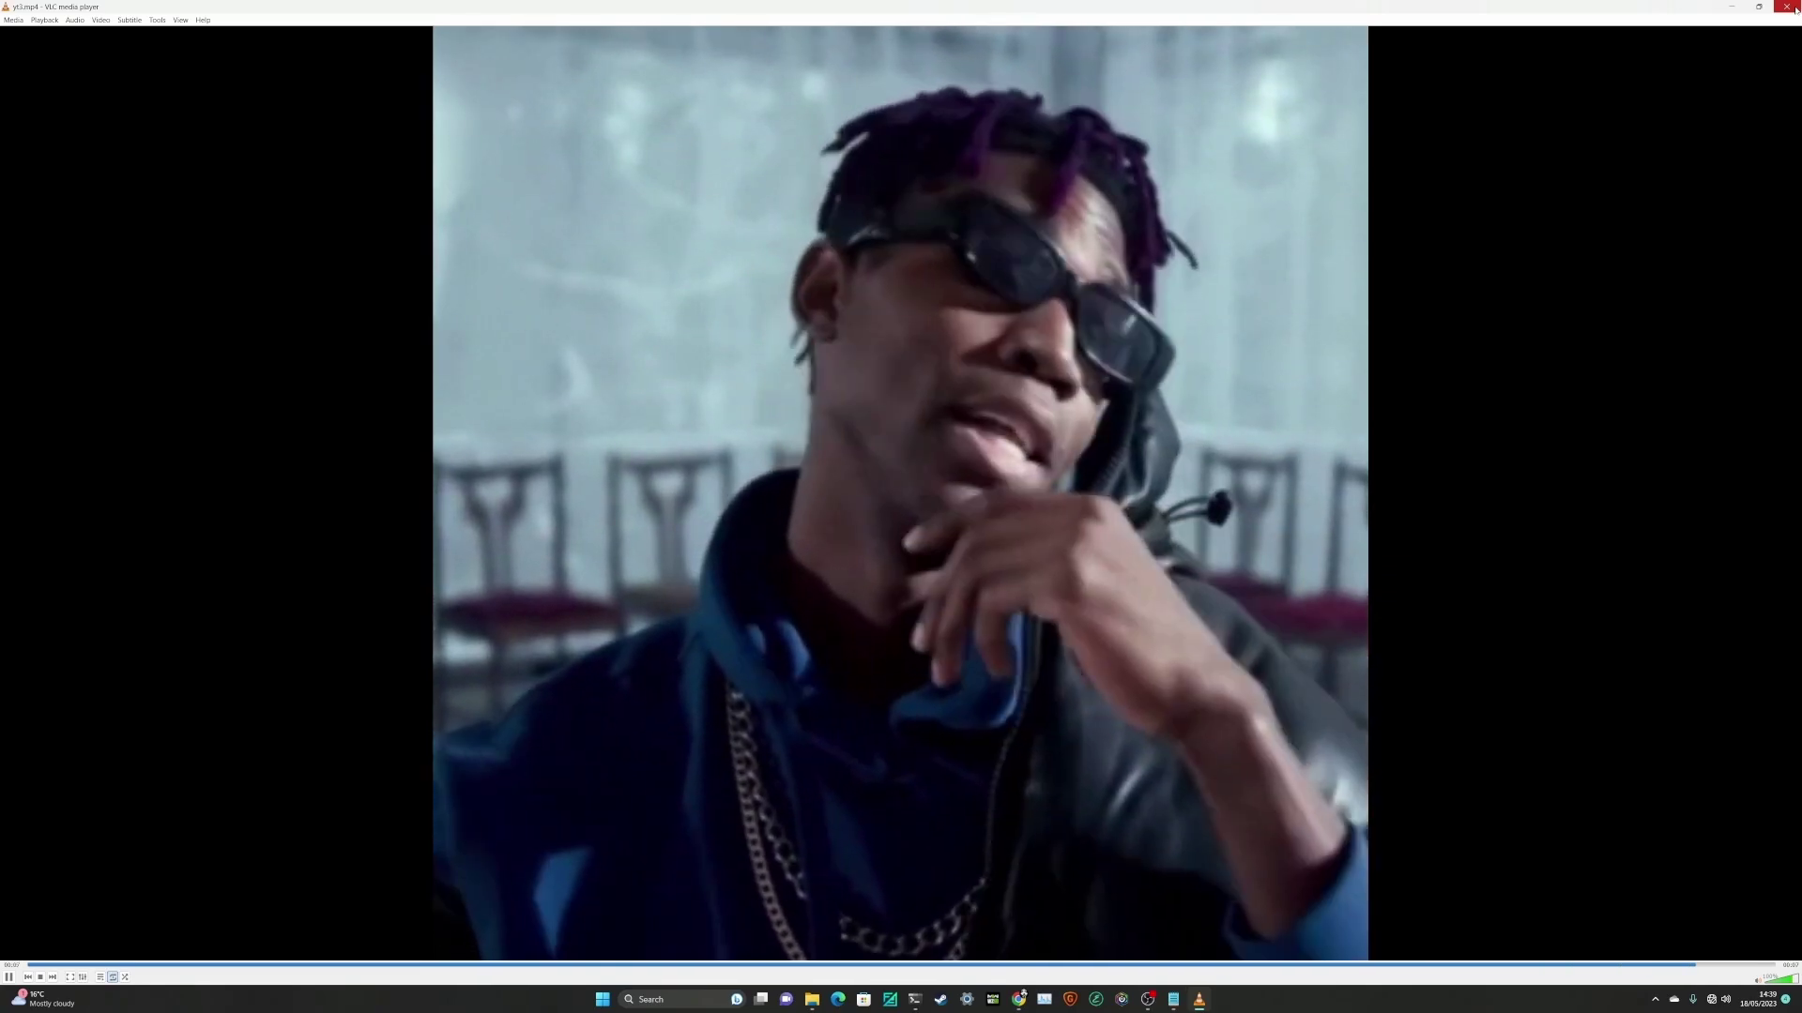
{"action": "left_click", "coordinate": [1794, 9]}
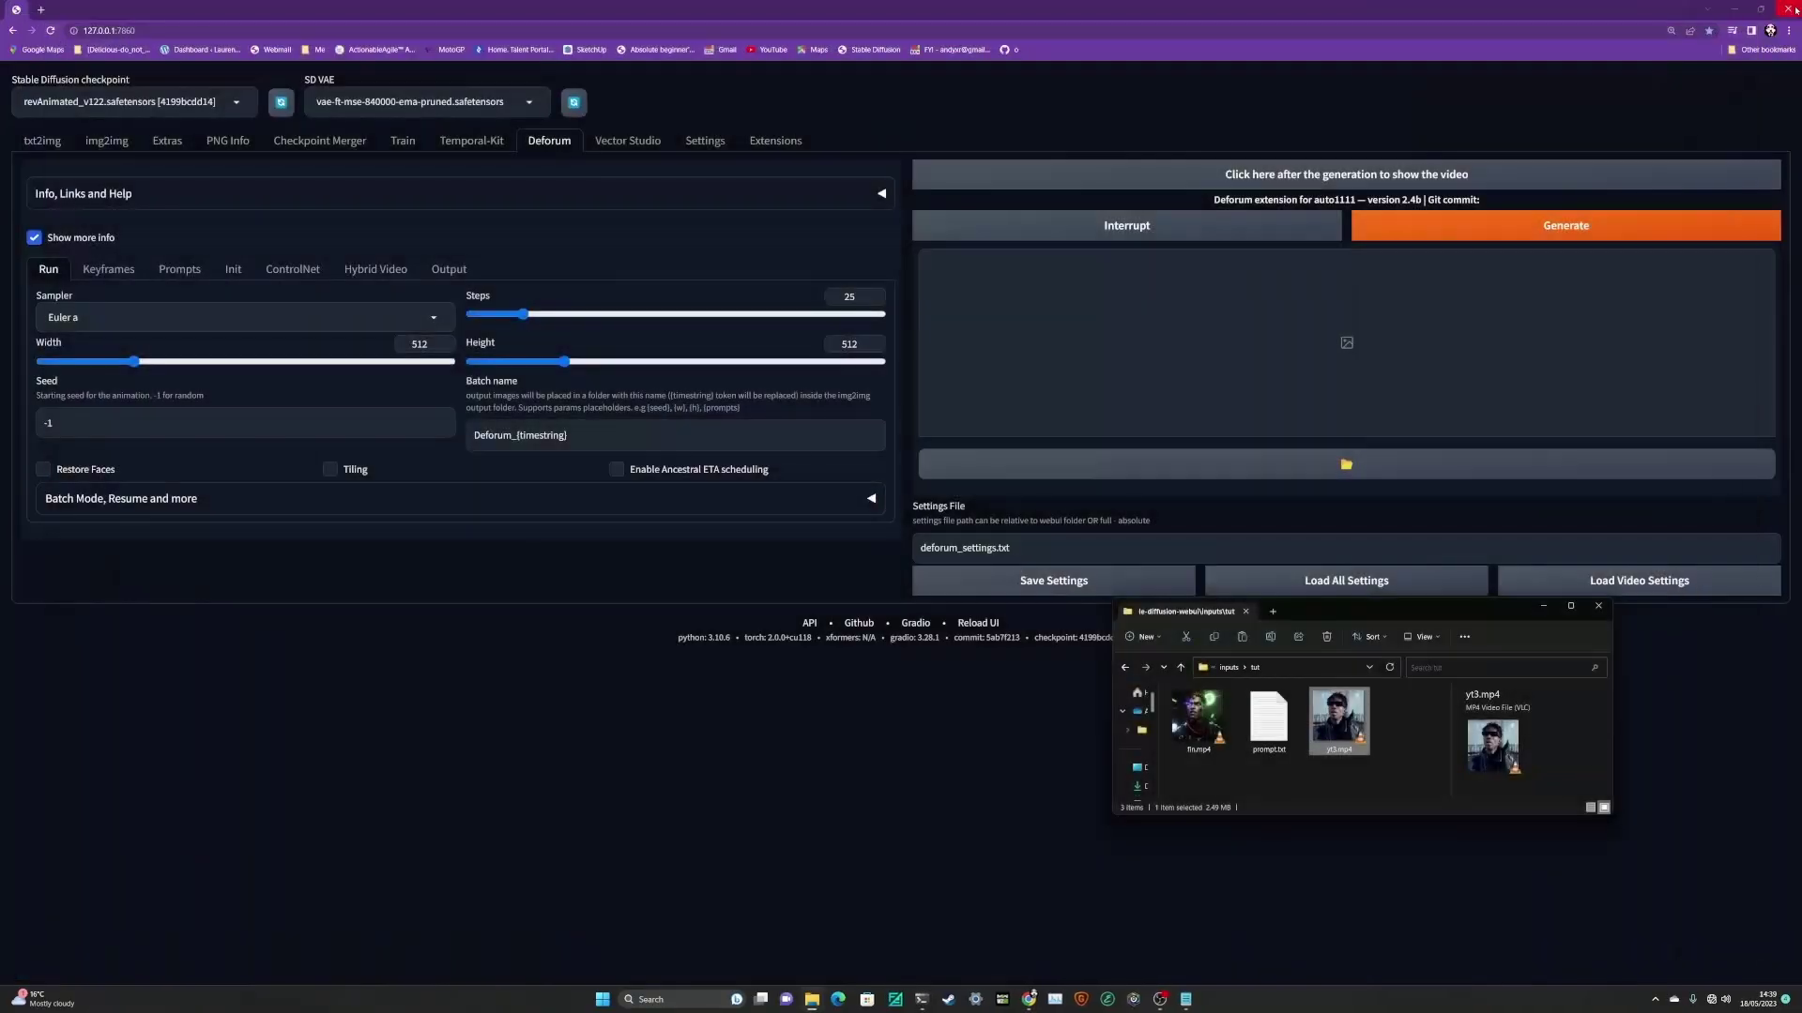
{"action": "left_click", "coordinate": [544, 747]}
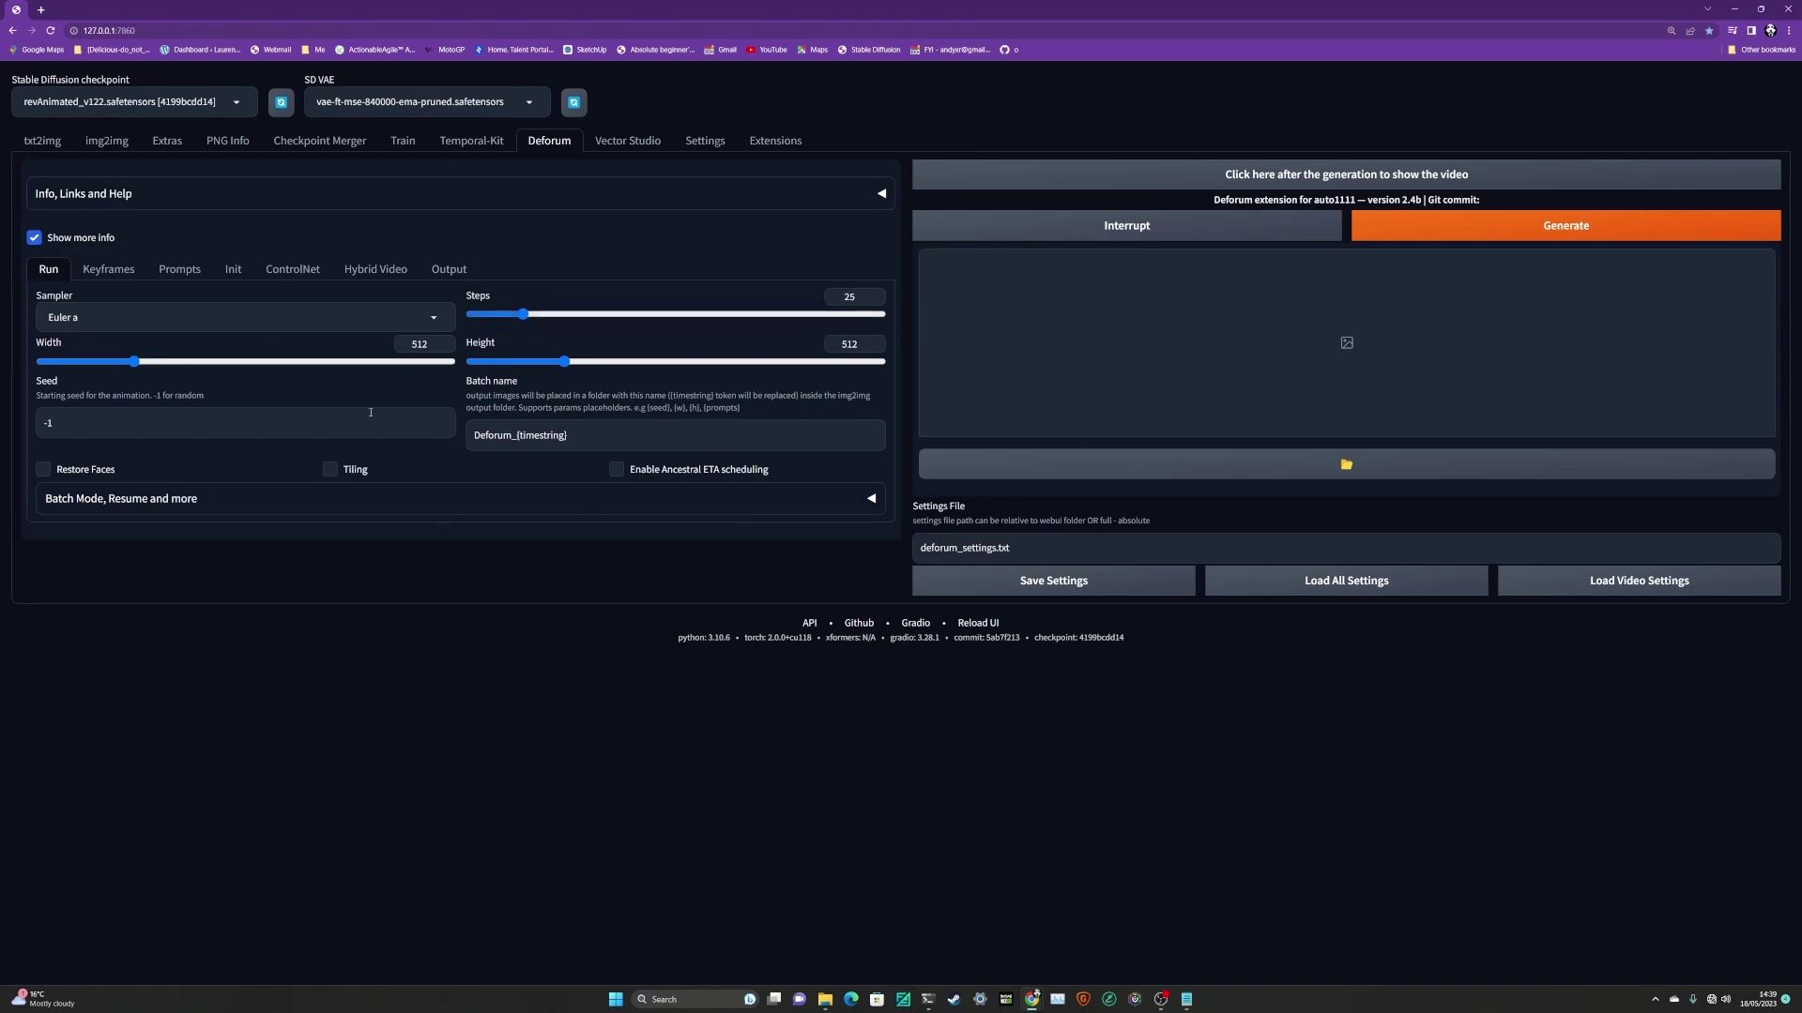
Set the keyframe animation mode to 3D and the cadence to 1
{"action": "left_click", "coordinate": [108, 270]}
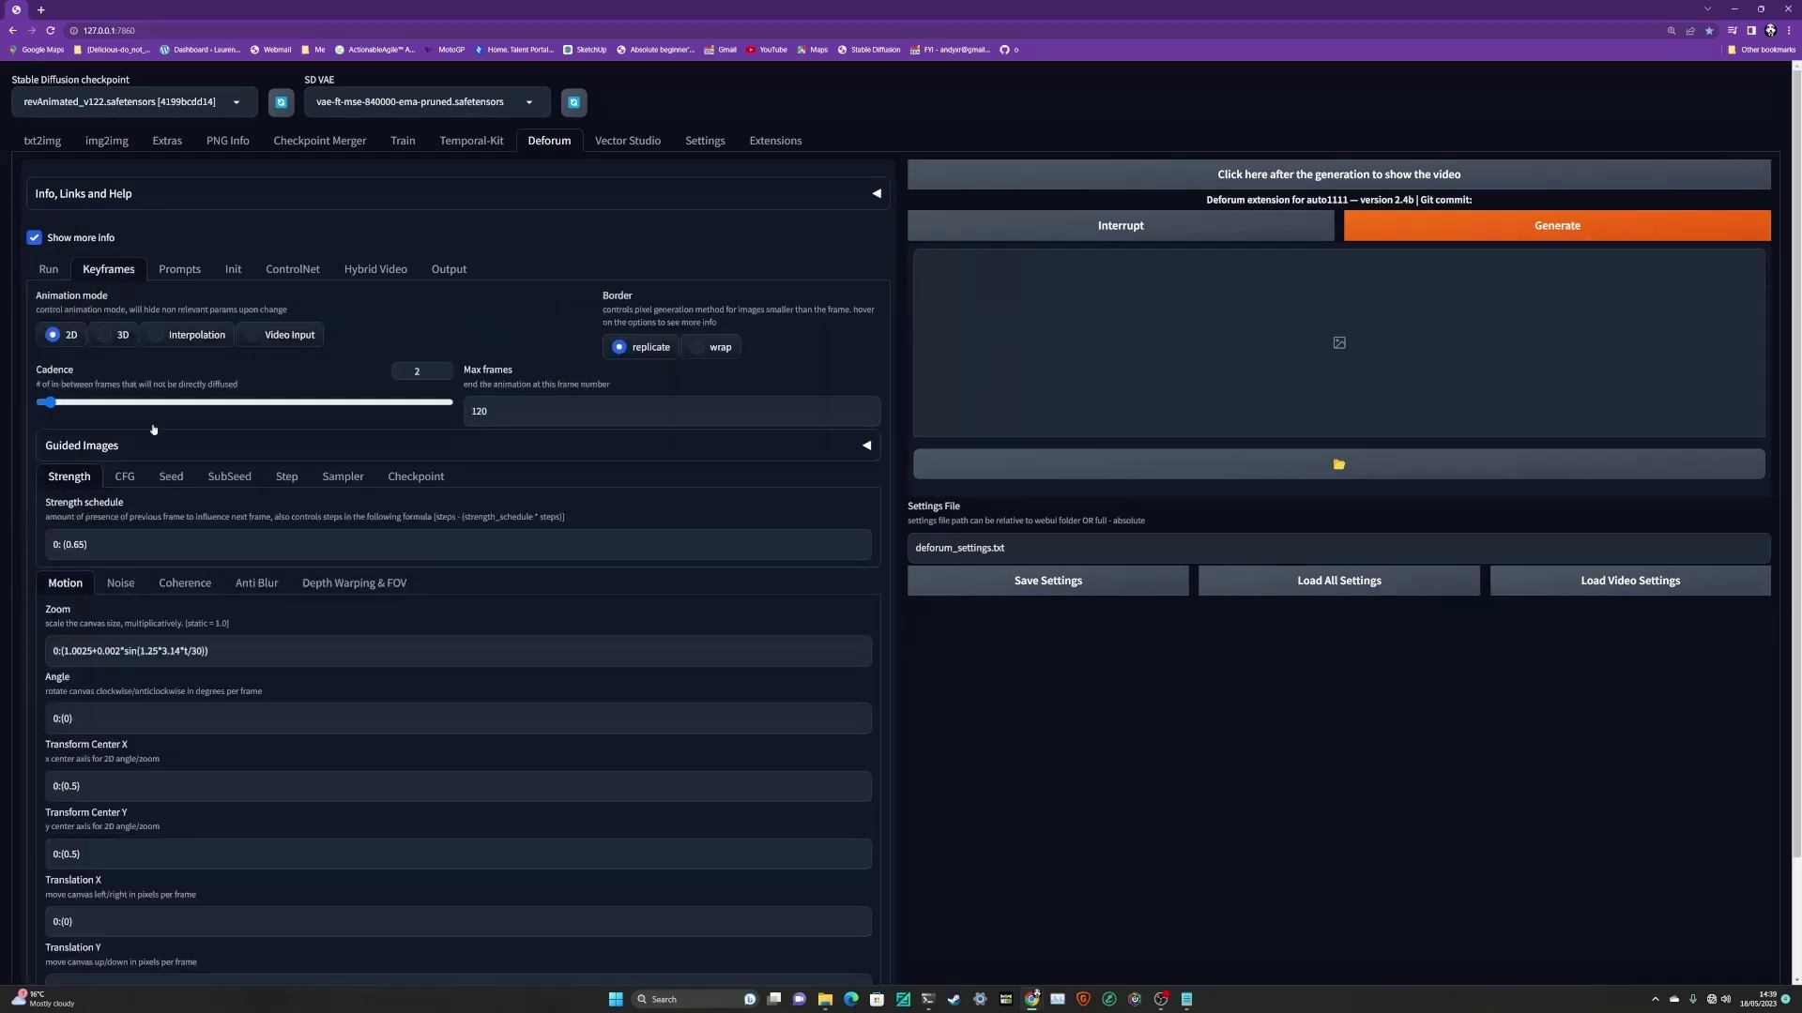
{"action": "left_click", "coordinate": [106, 336]}
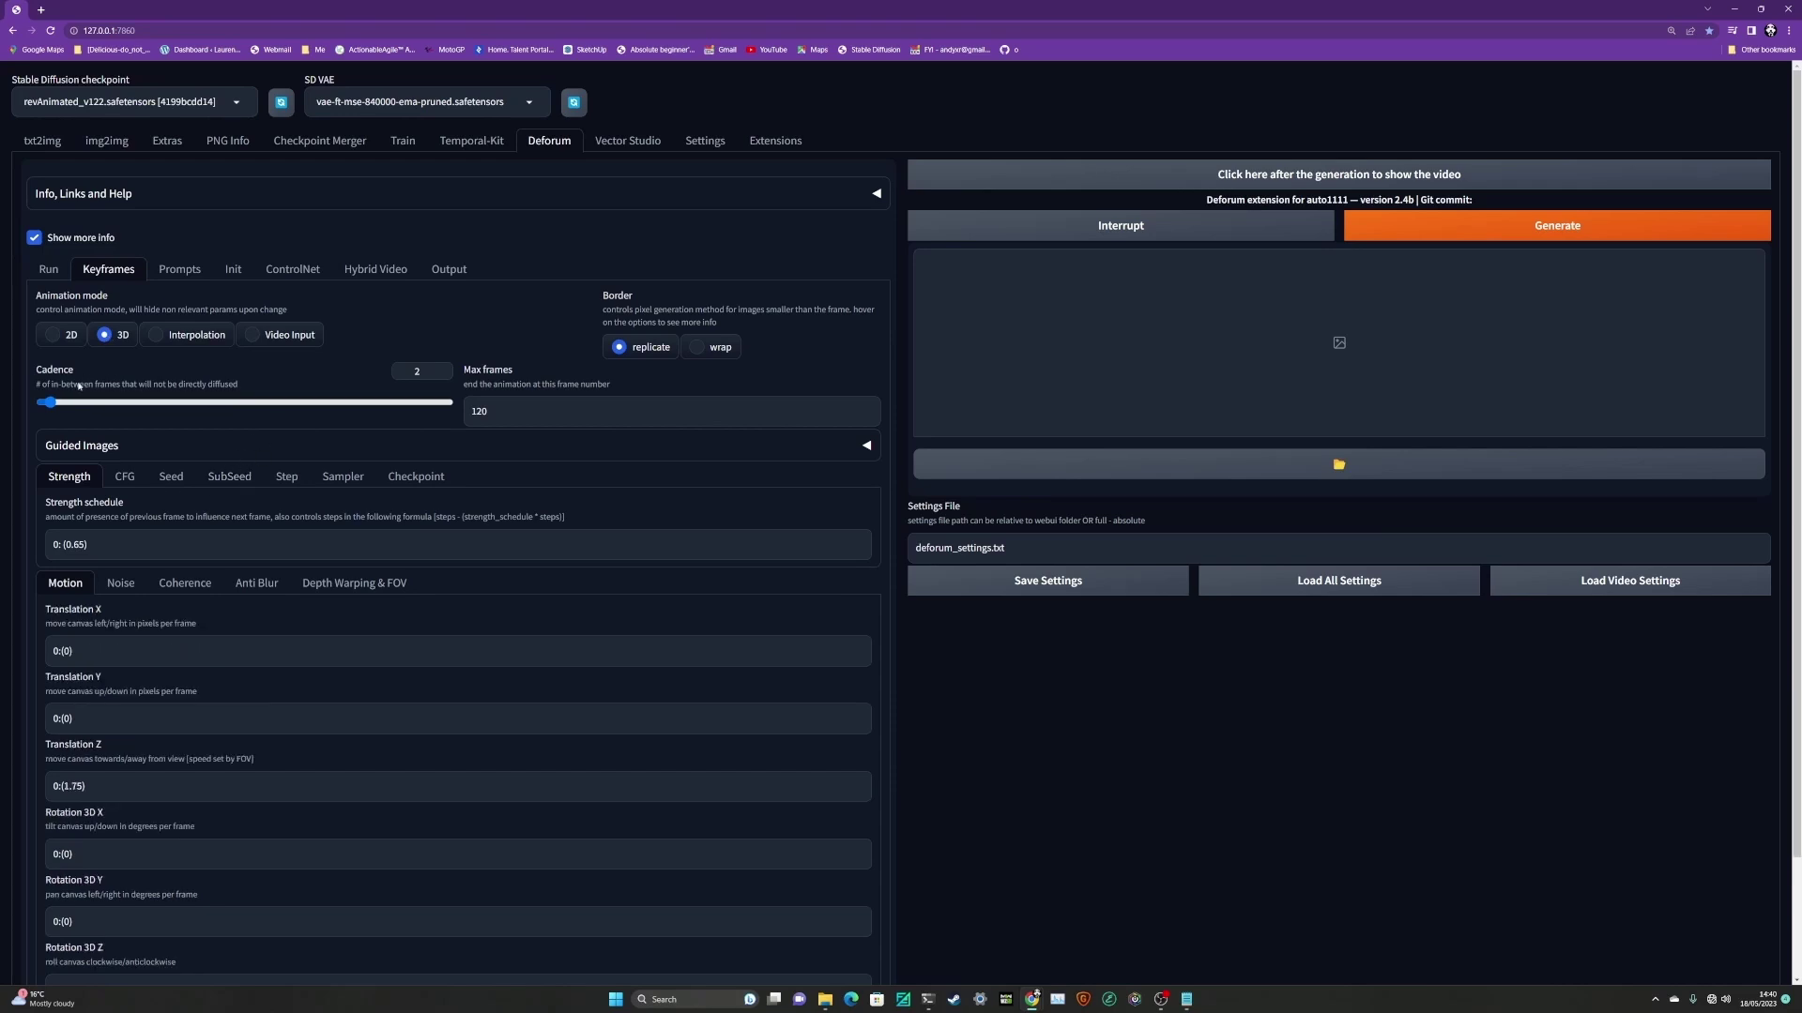
{"action": "left_click_drag", "start_coordinate": [53, 405], "coordinate": [29, 406]}
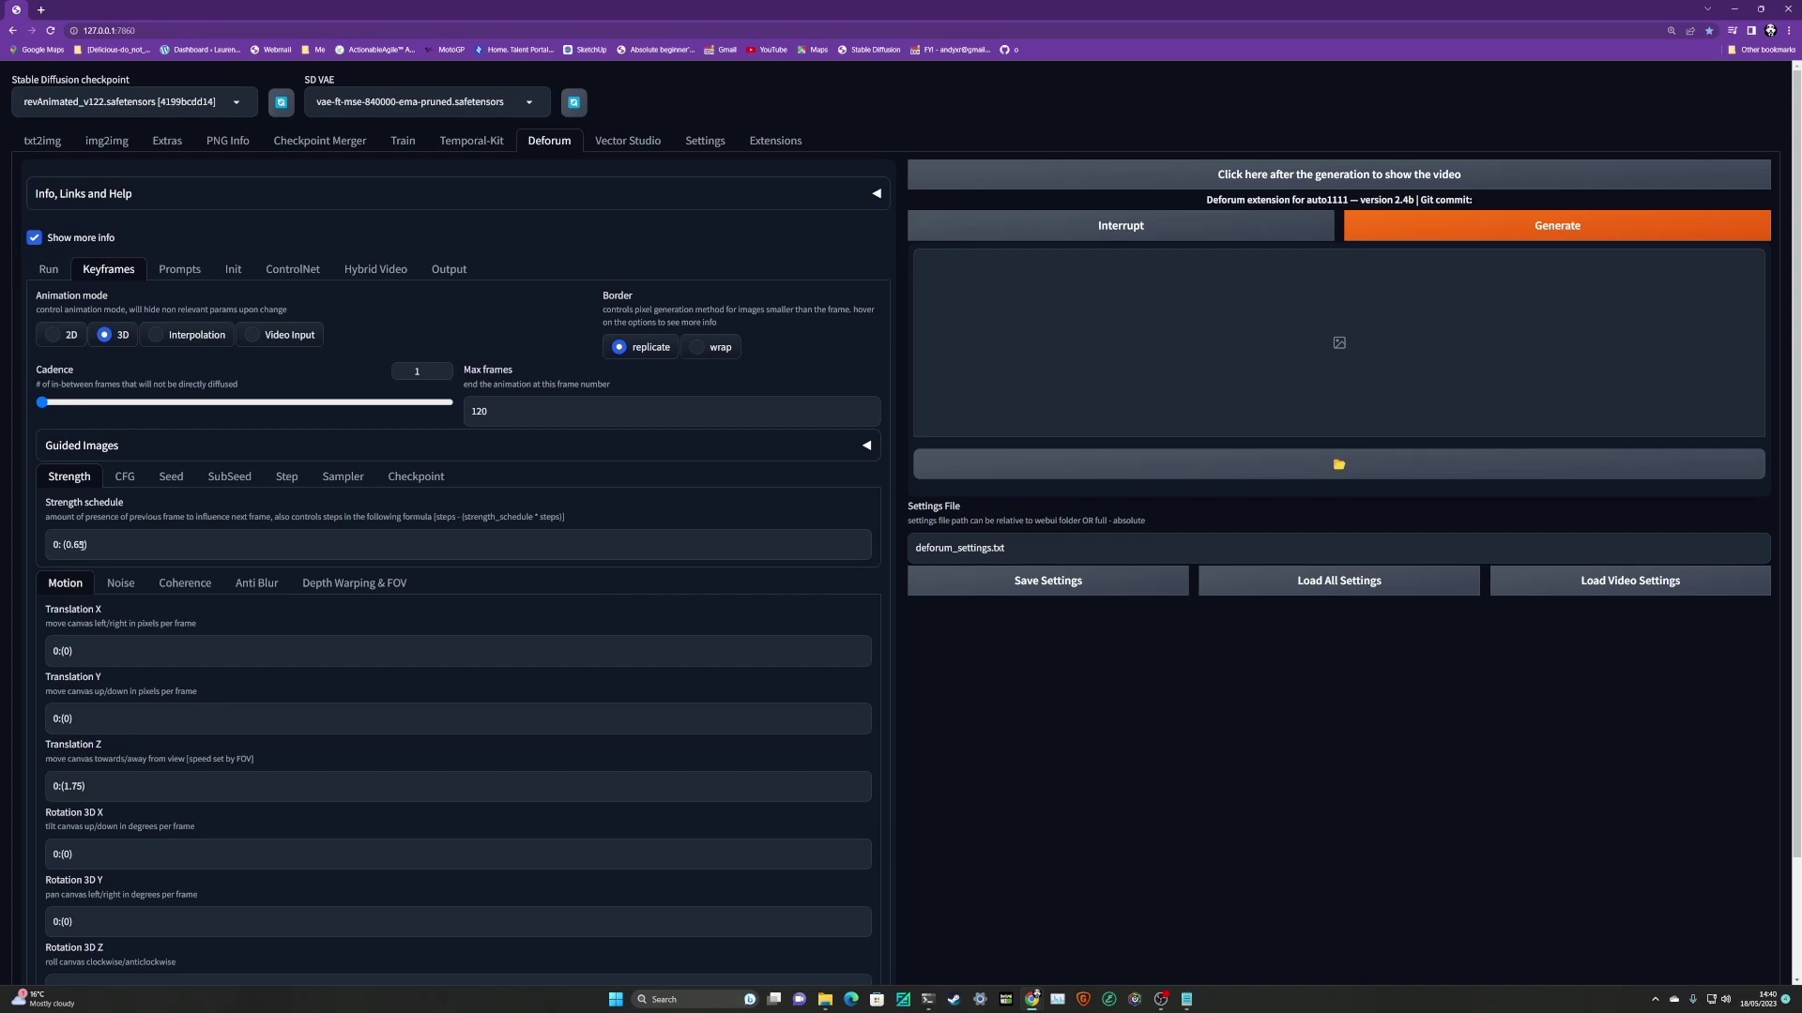
Set the Translation Z motion schedule to 0:(0)
{"action": "left_click", "coordinate": [84, 786]}
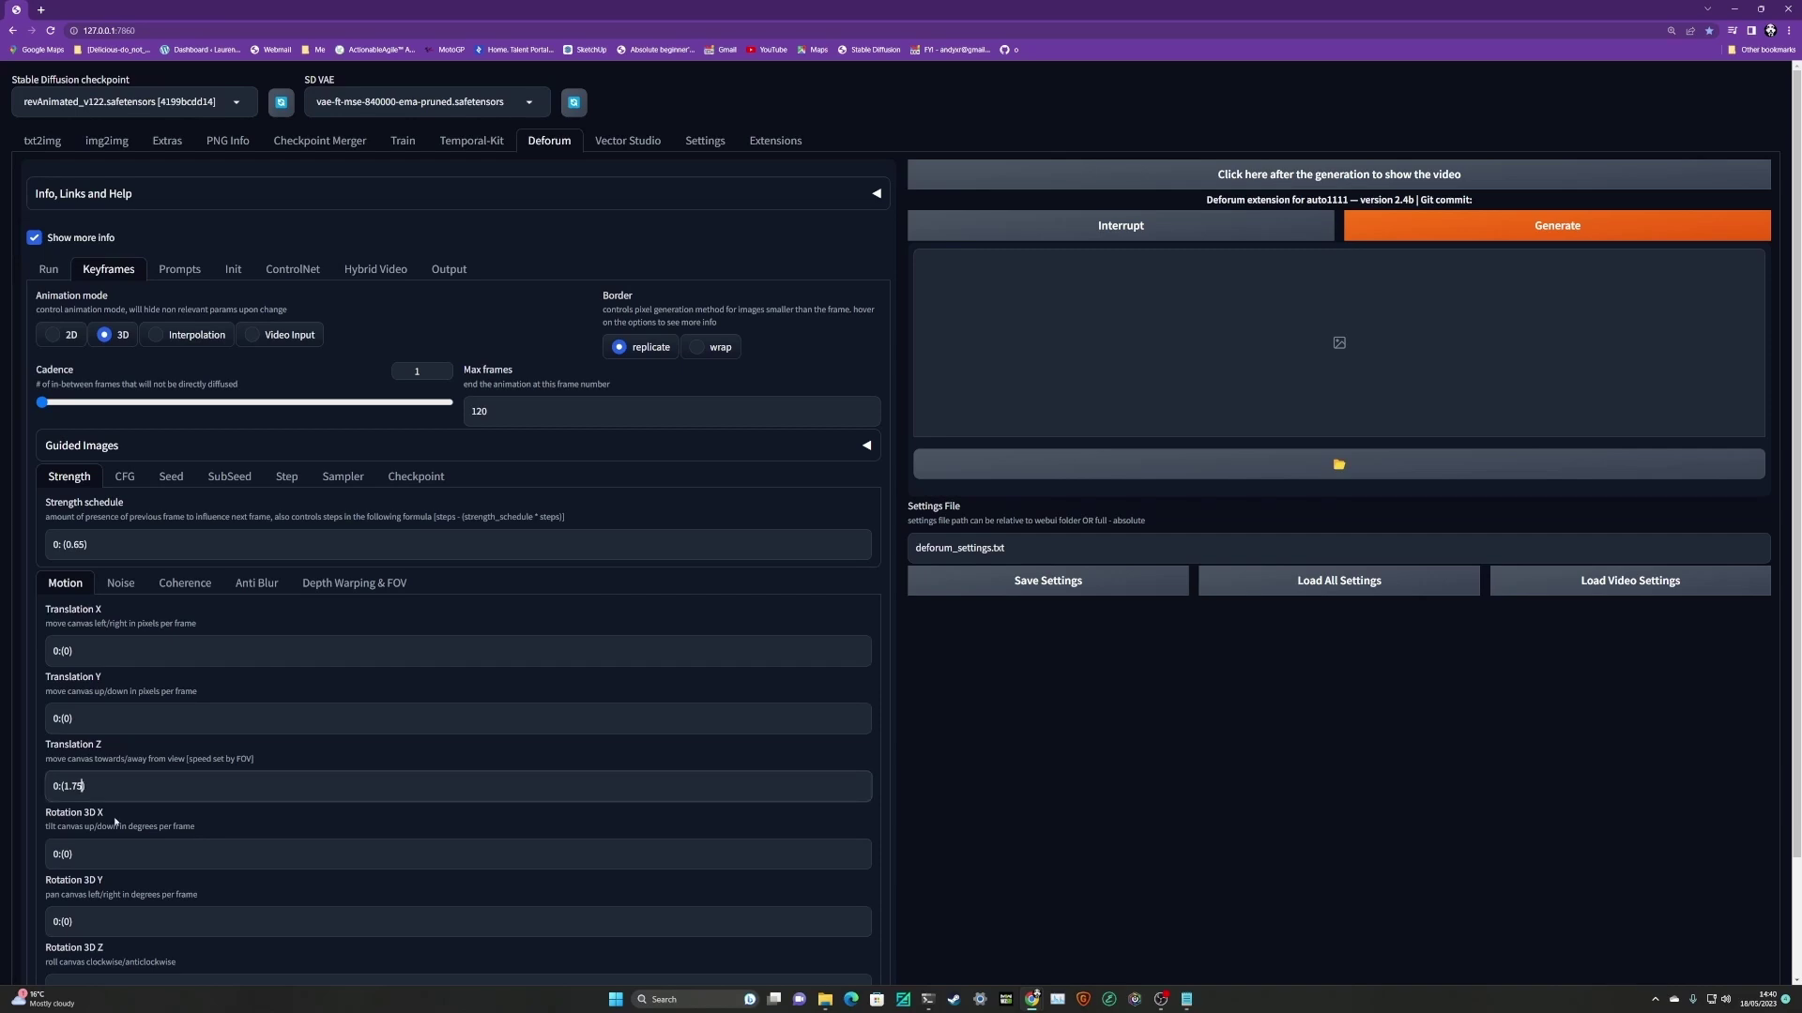
{"action": "key", "text": "BackSpace"}
{"action": "key", "text": "BackSpace"}
{"action": "key", "text": "BackSpace"}
{"action": "type", "text": "0"}
Set the CFG scale schedule to 0: (8.2) and the seed behavior to ladder
{"action": "left_click", "coordinate": [137, 481]}
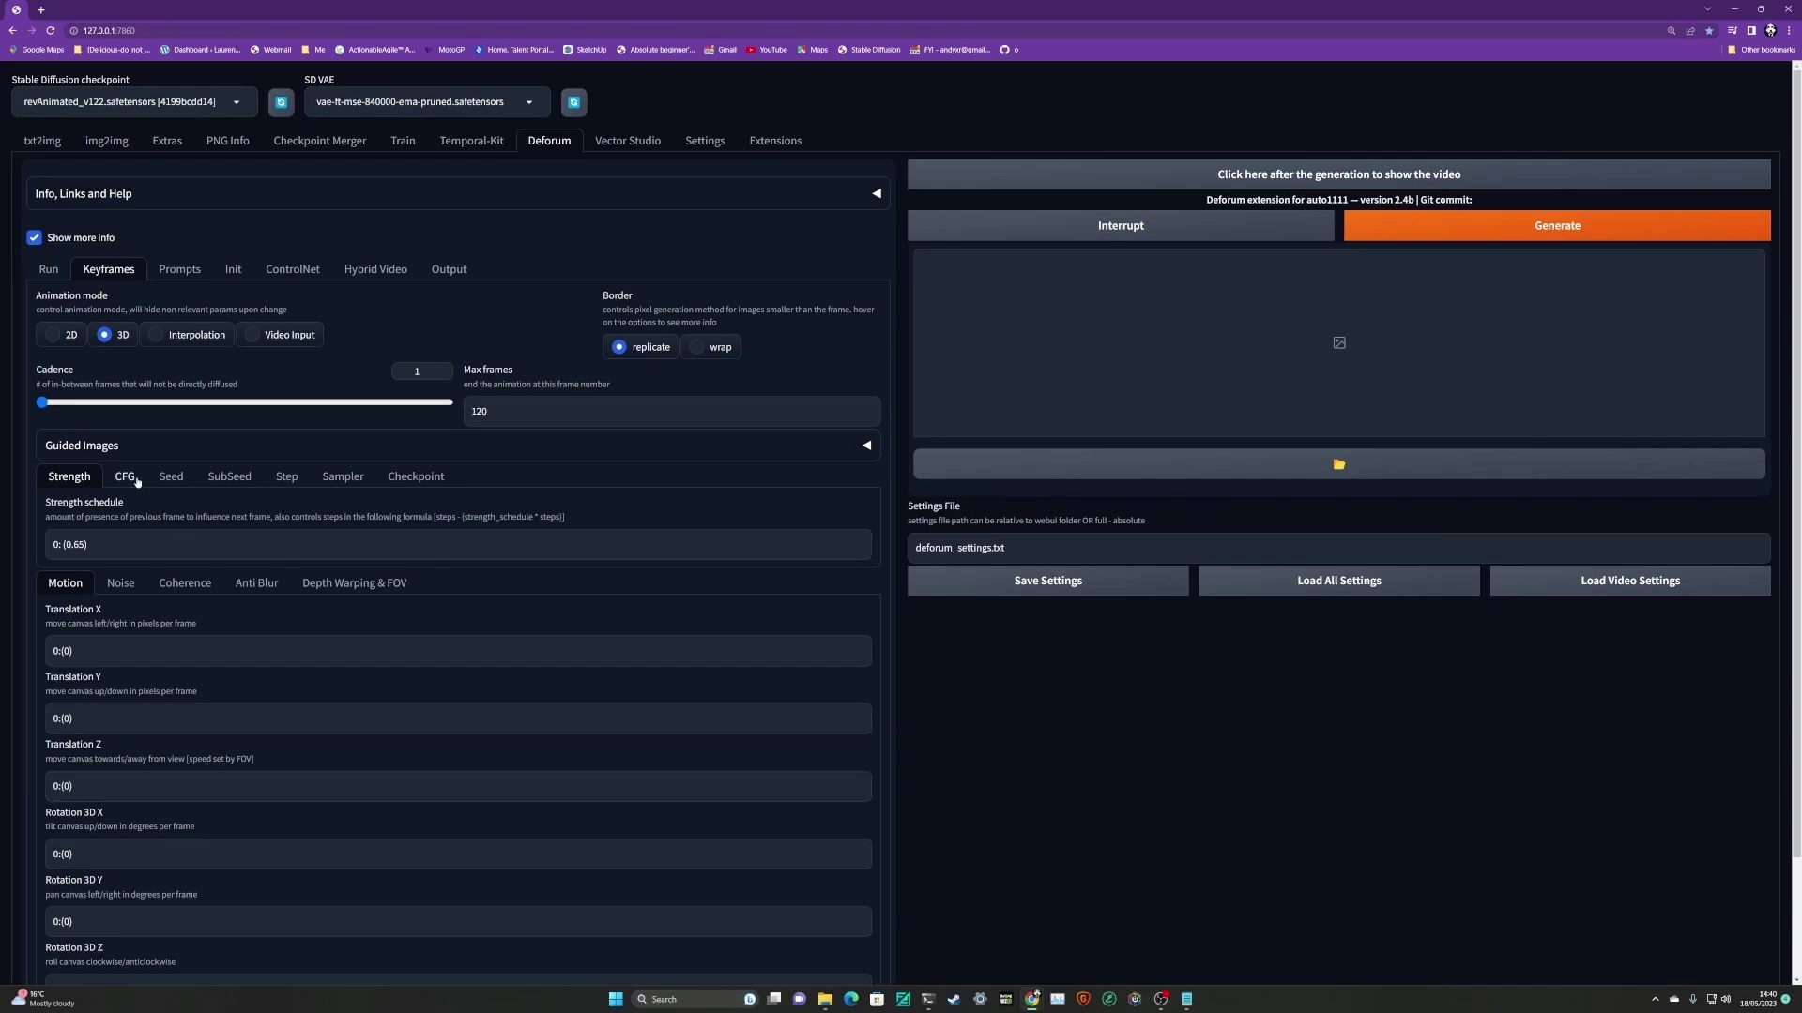
{"action": "left_click", "coordinate": [70, 544]}
{"action": "key", "text": "BackSpace"}
{"action": "type", "text": "8"}
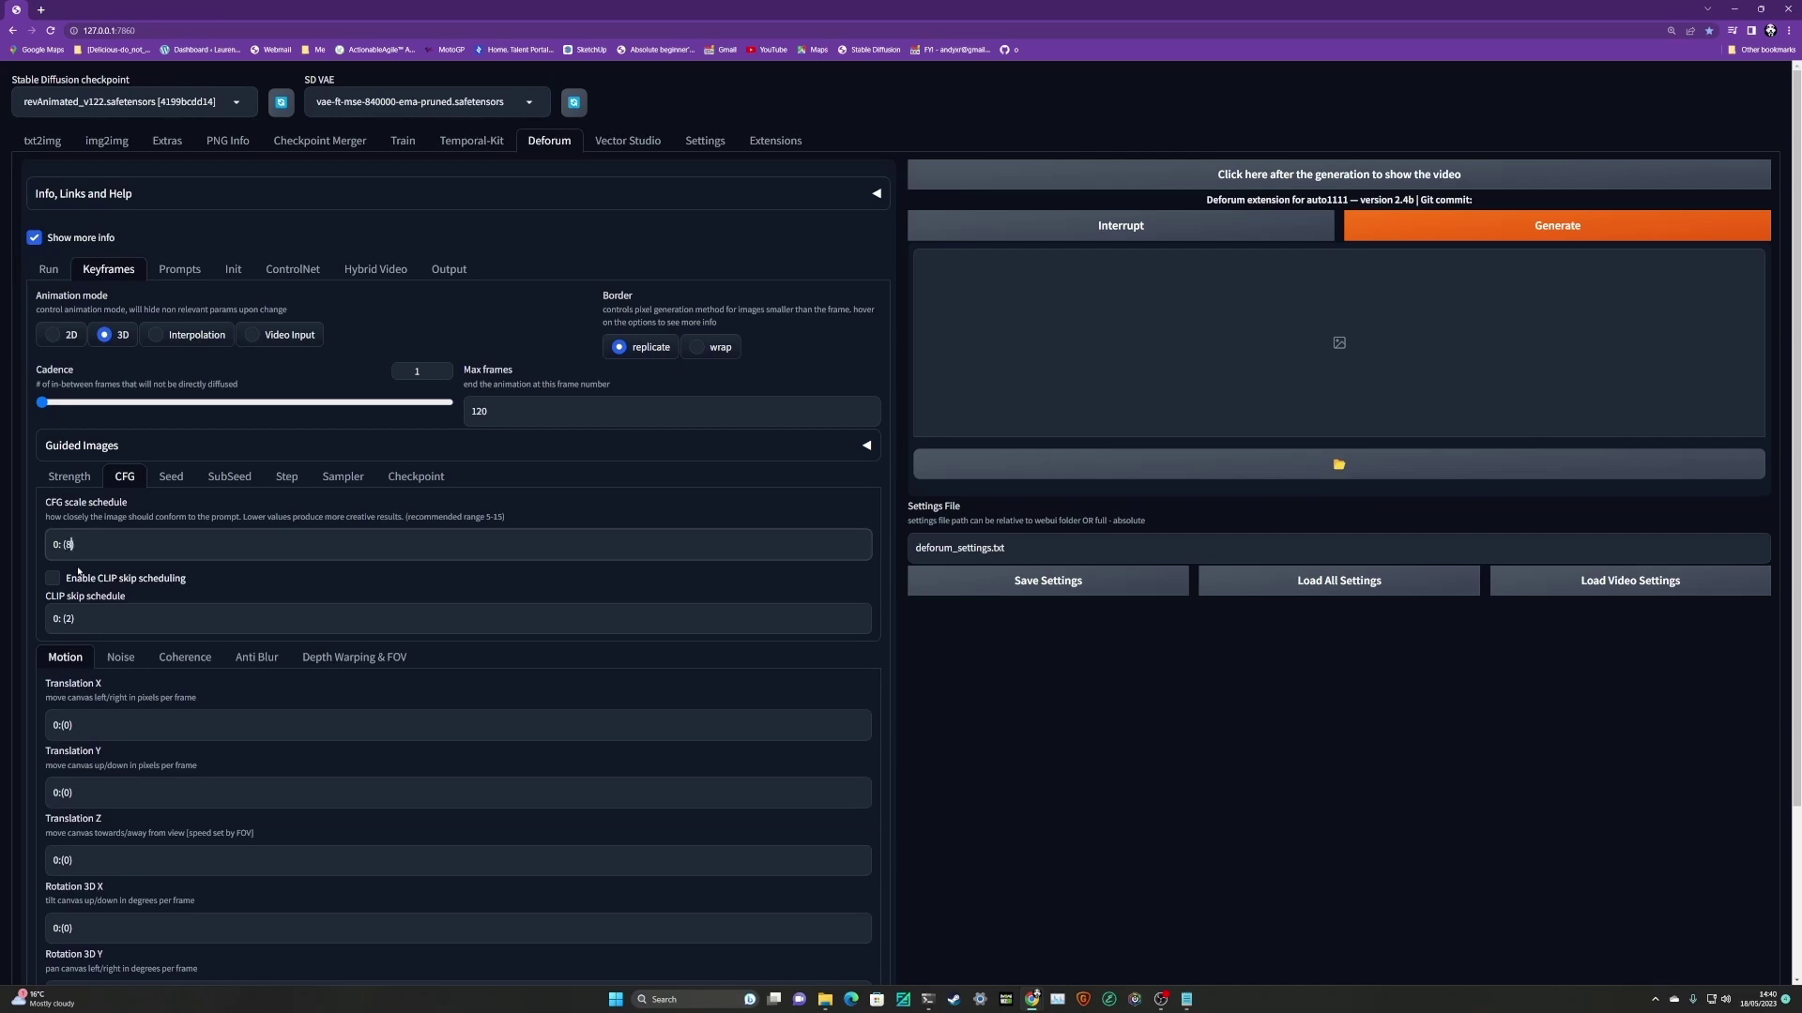
{"action": "type", "text": ".2"}
{"action": "left_click", "coordinate": [170, 477]}
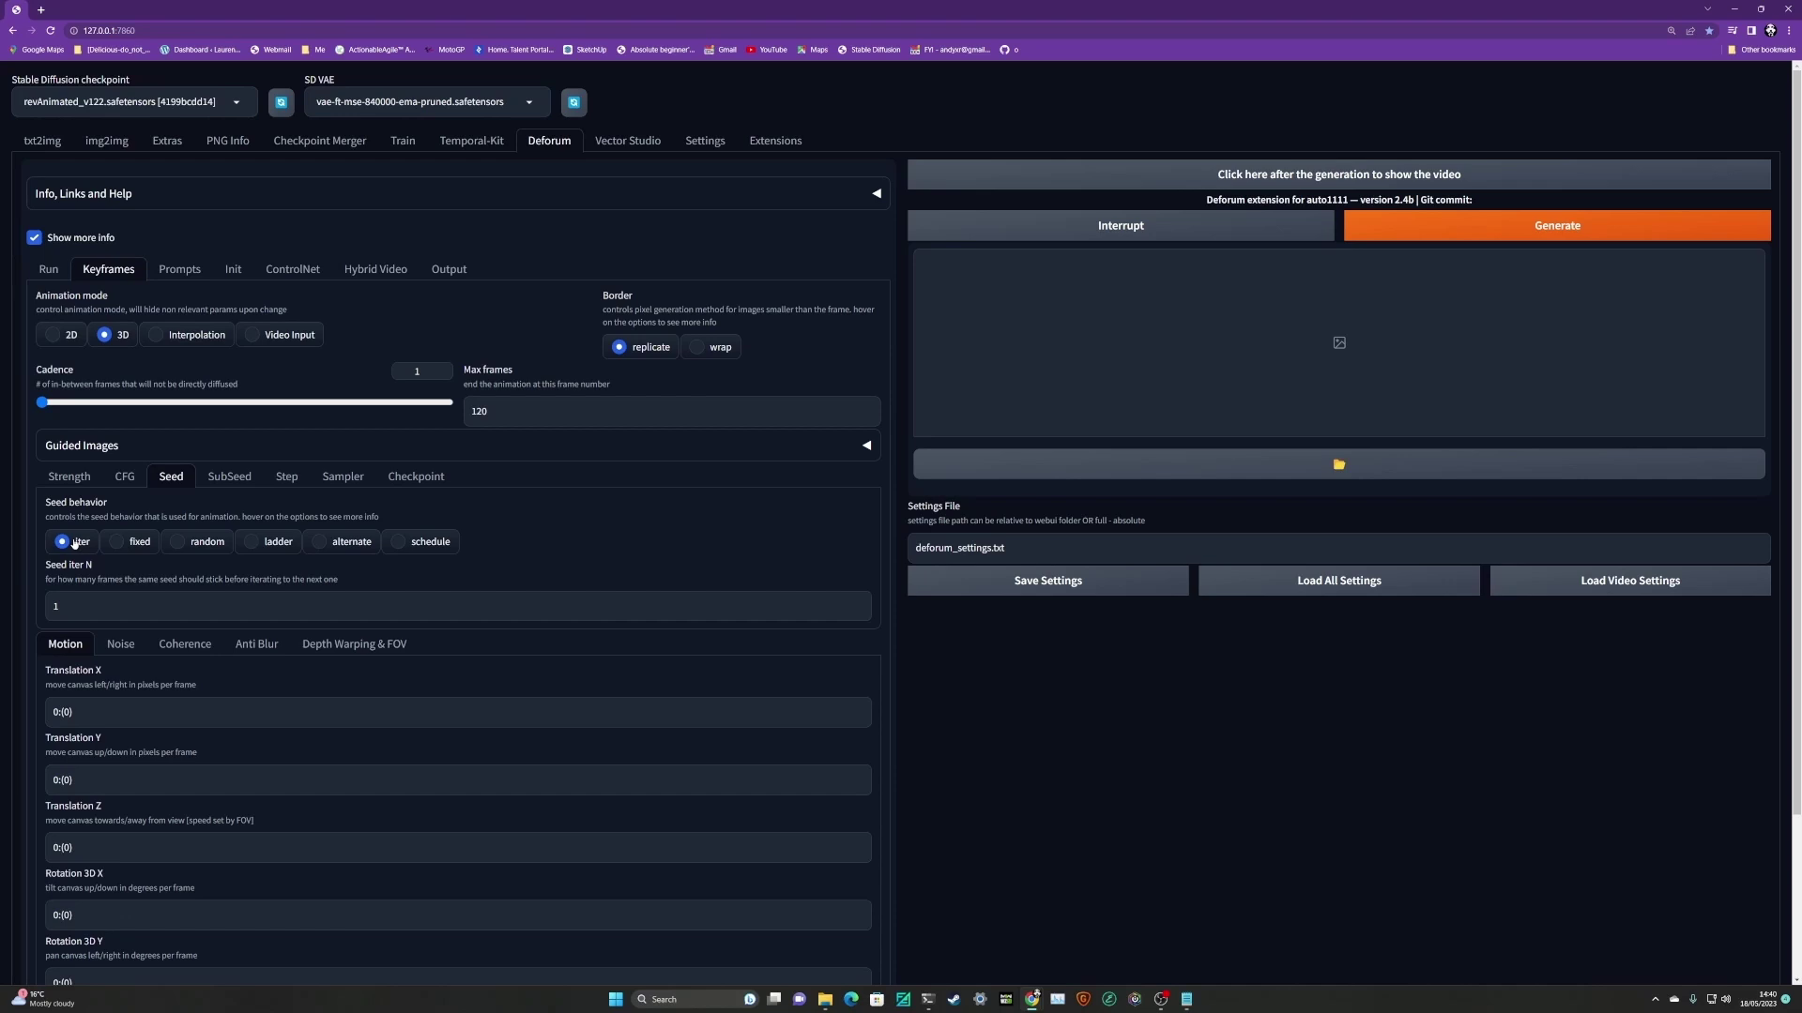
{"action": "left_click", "coordinate": [280, 543]}
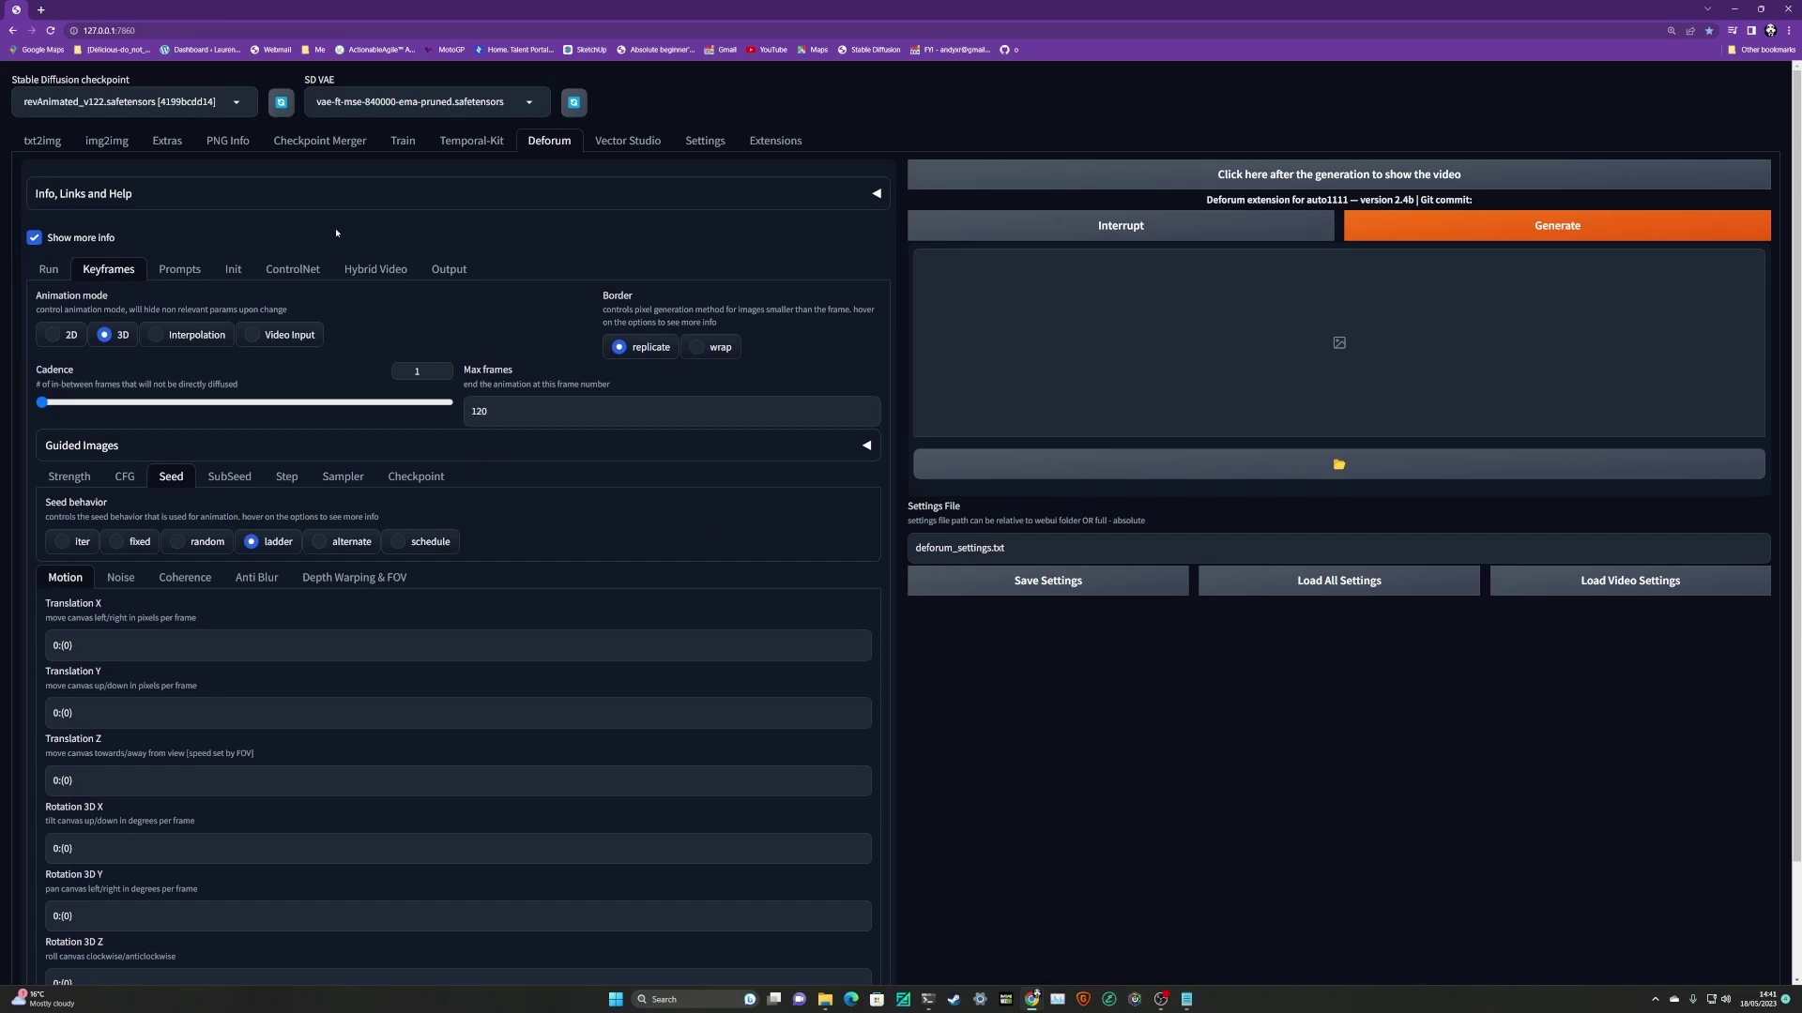
Replace the default Deforum prompts with the full arcane-style cyborg prompt copied from prompt.txt in Notepad
{"action": "left_click", "coordinate": [186, 271]}
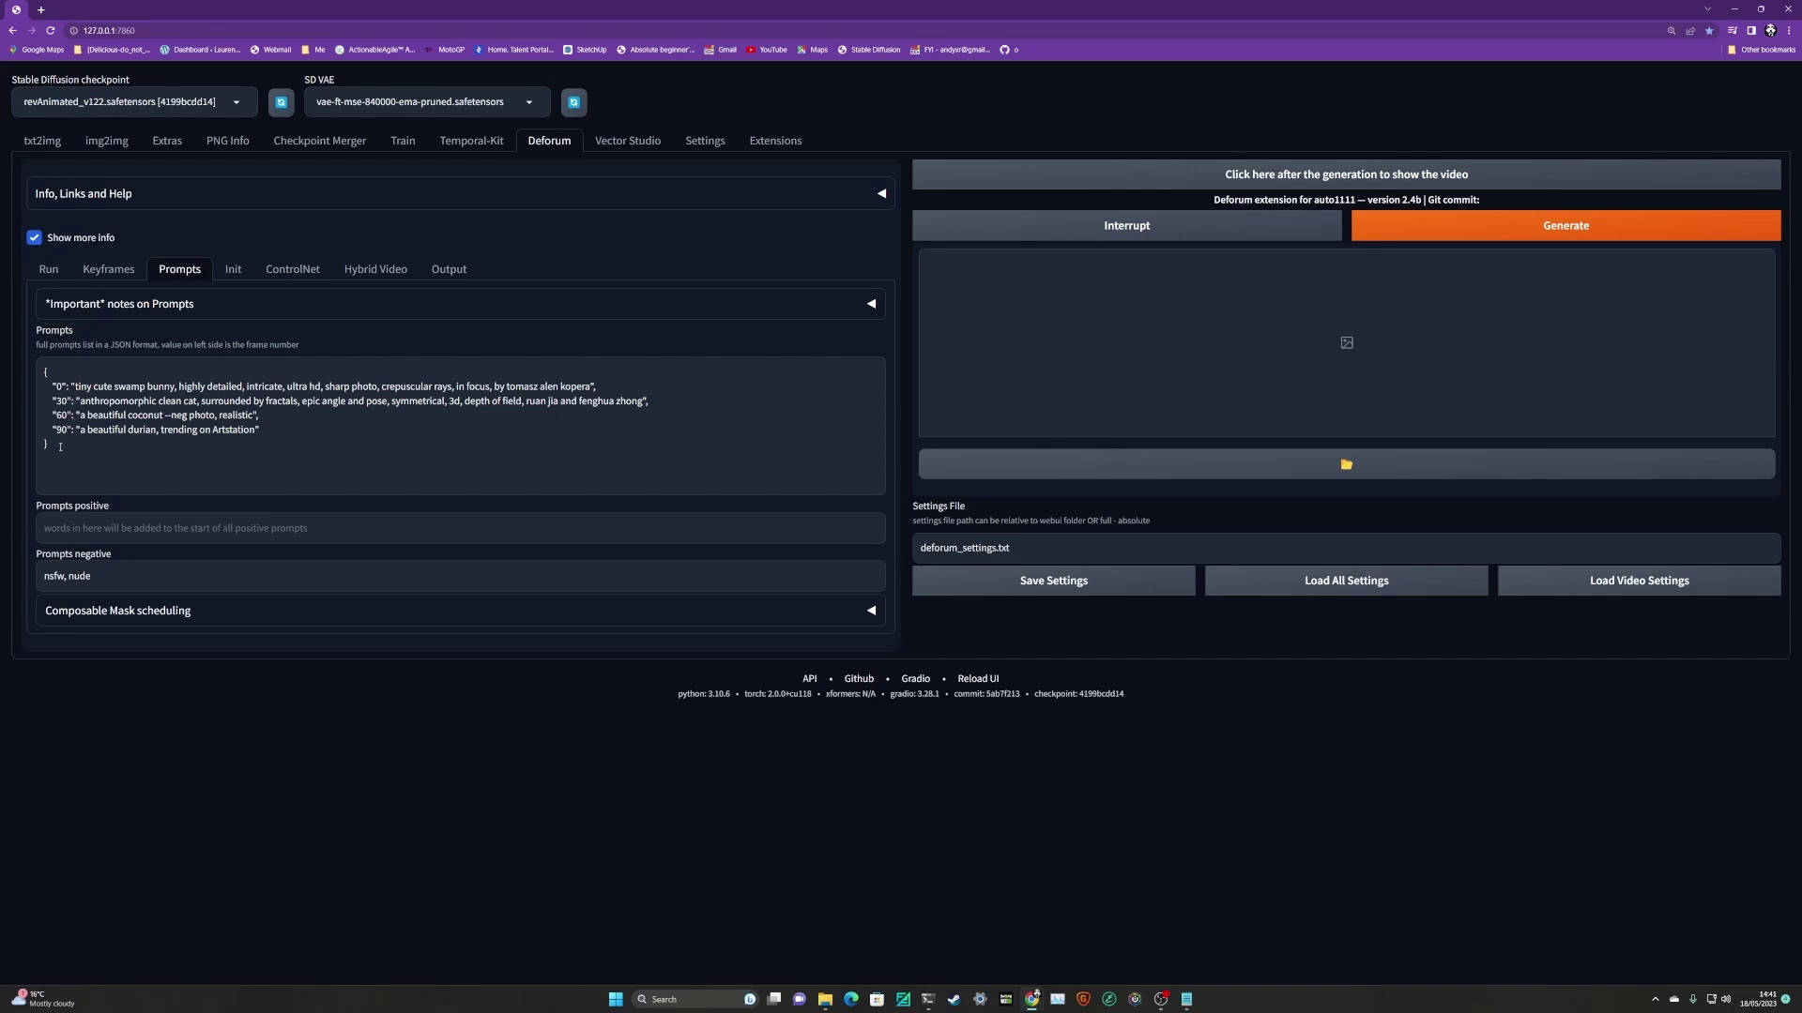
{"action": "left_click", "coordinate": [1187, 1000]}
{"action": "left_click", "coordinate": [156, 212]}
{"action": "left_click_drag", "start_coordinate": [82, 142], "coordinate": [2, 87]}
{"action": "key", "text": "ctrl+c"}
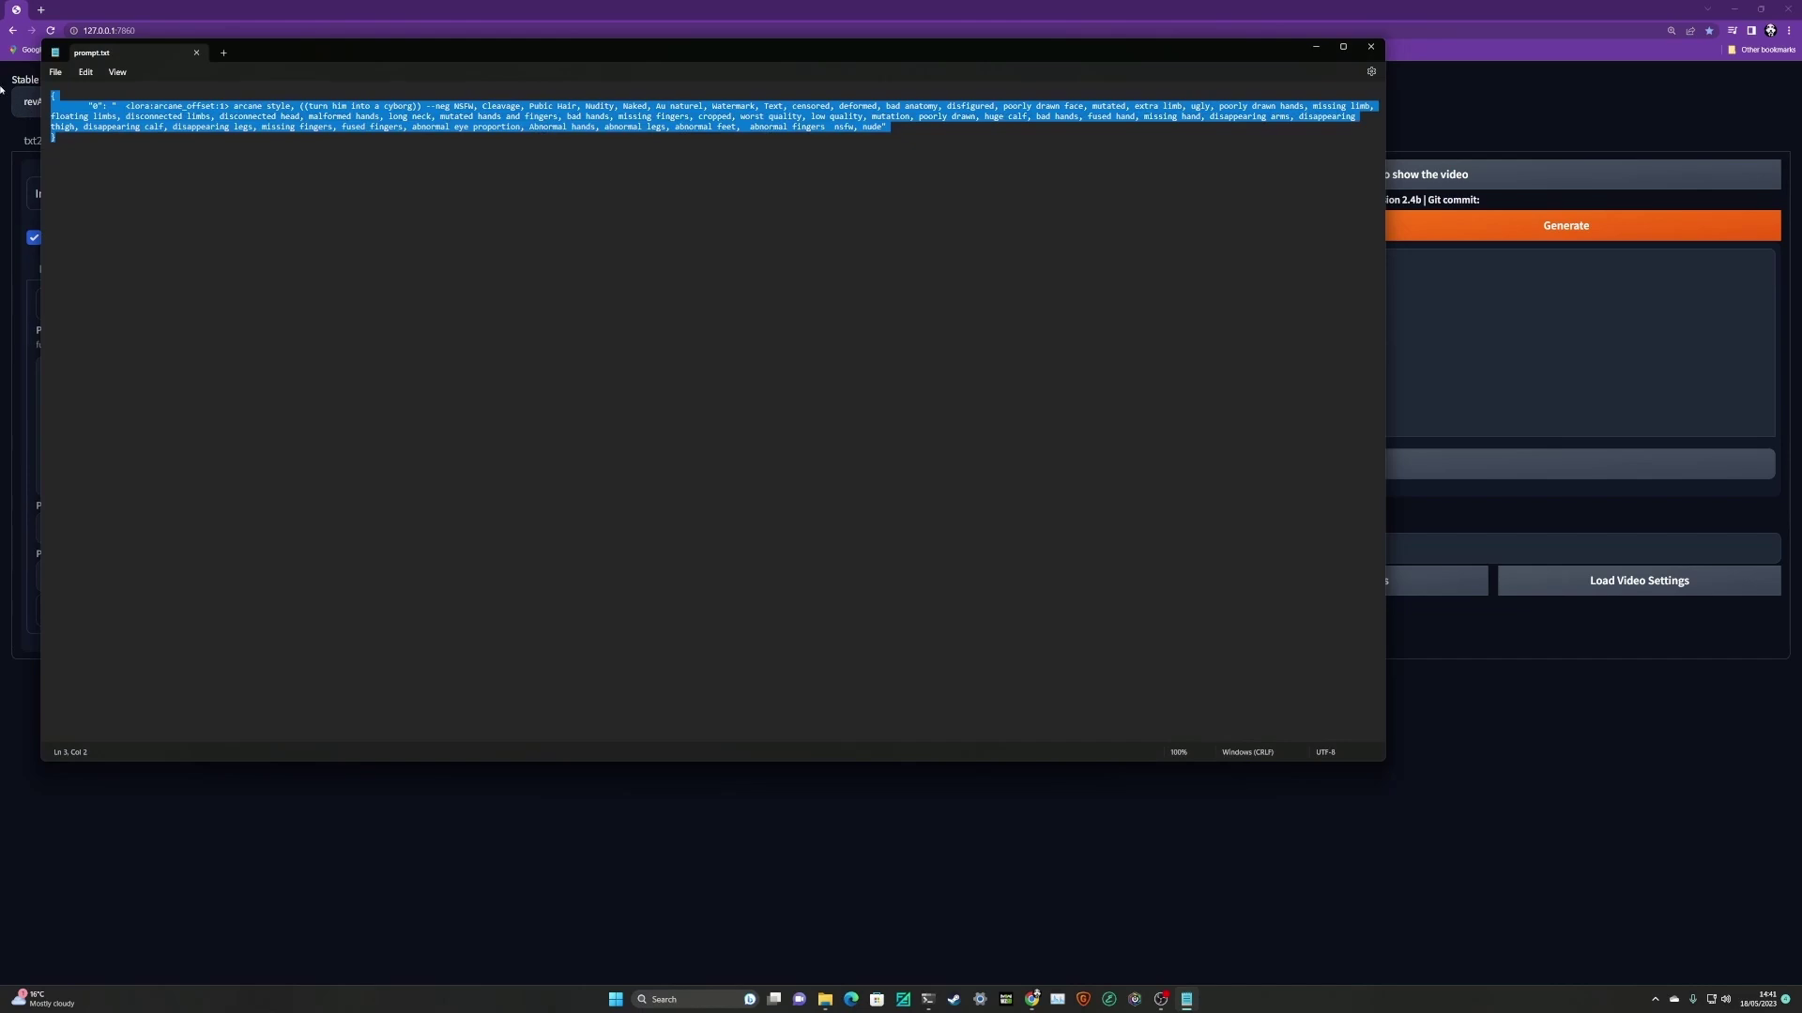
{"action": "key", "text": "alt+Tab"}
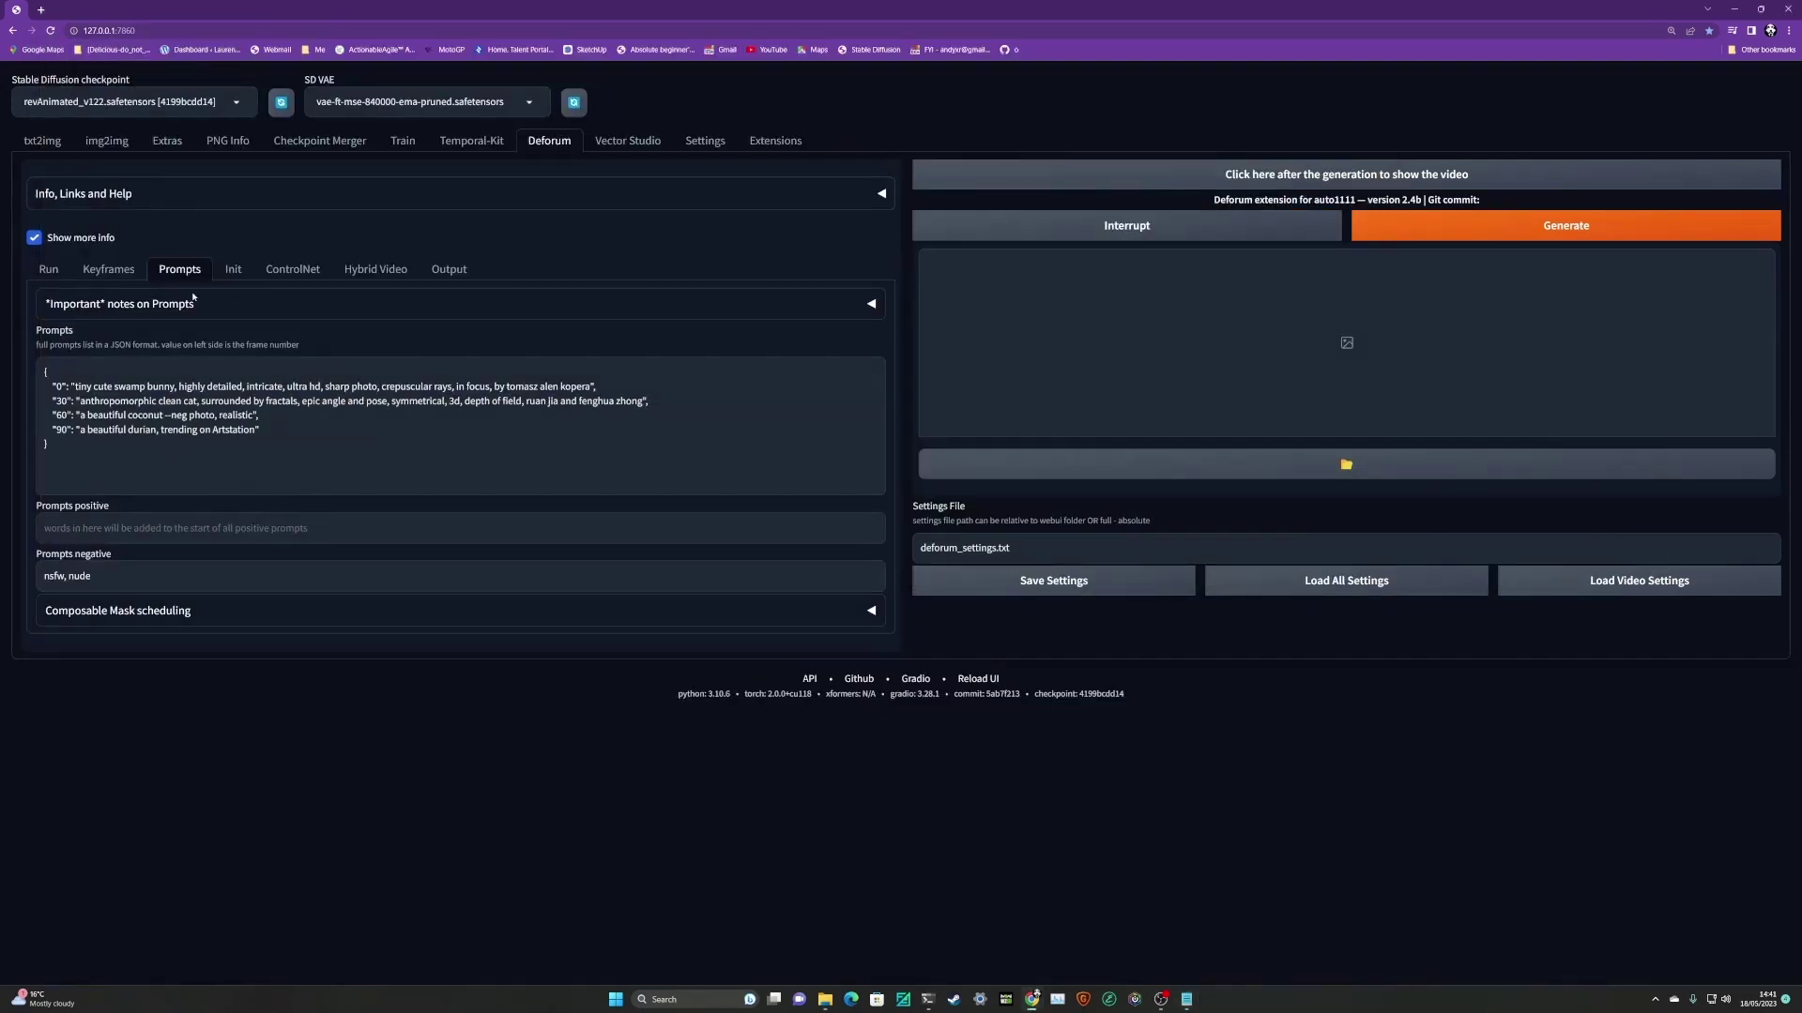
{"action": "left_click_drag", "start_coordinate": [49, 445], "coordinate": [2, 368]}
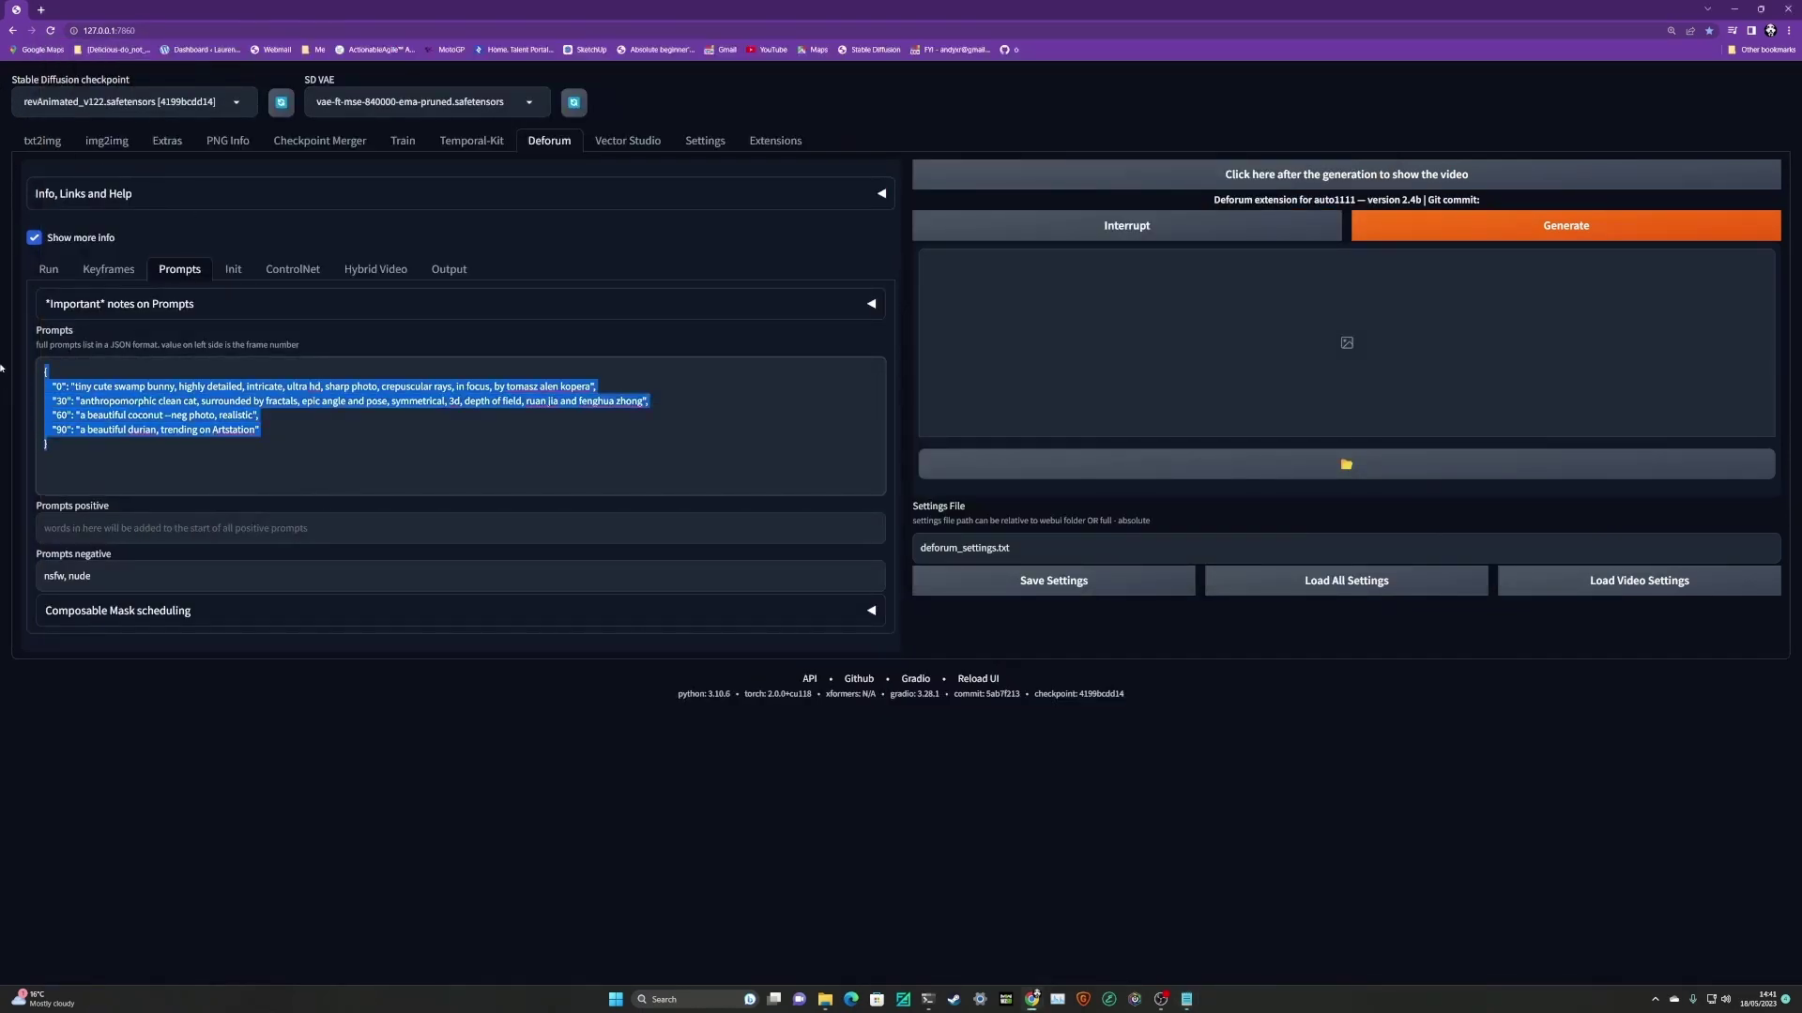
{"action": "key", "text": "ctrl+v"}
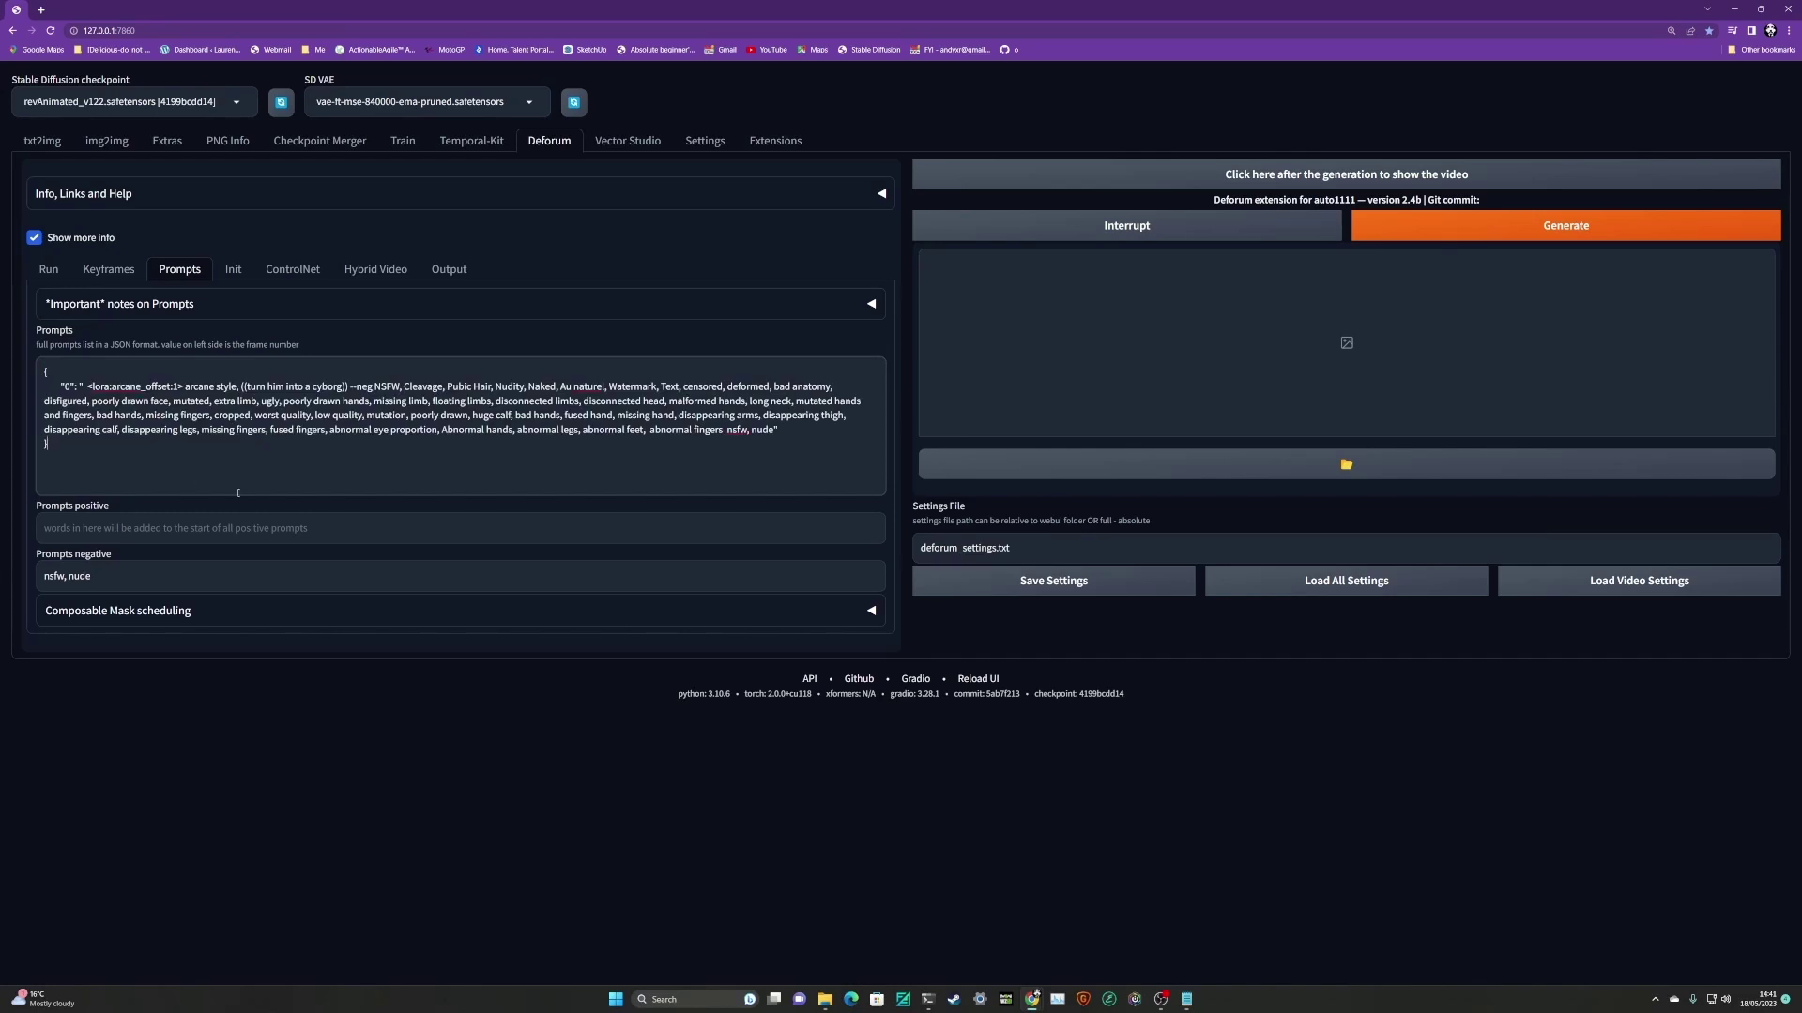
Review the prompt's negative terms, the "turn him into a cyborg" instruction and the "arcane style" phrase
{"action": "left_click_drag", "start_coordinate": [375, 386], "coordinate": [770, 429]}
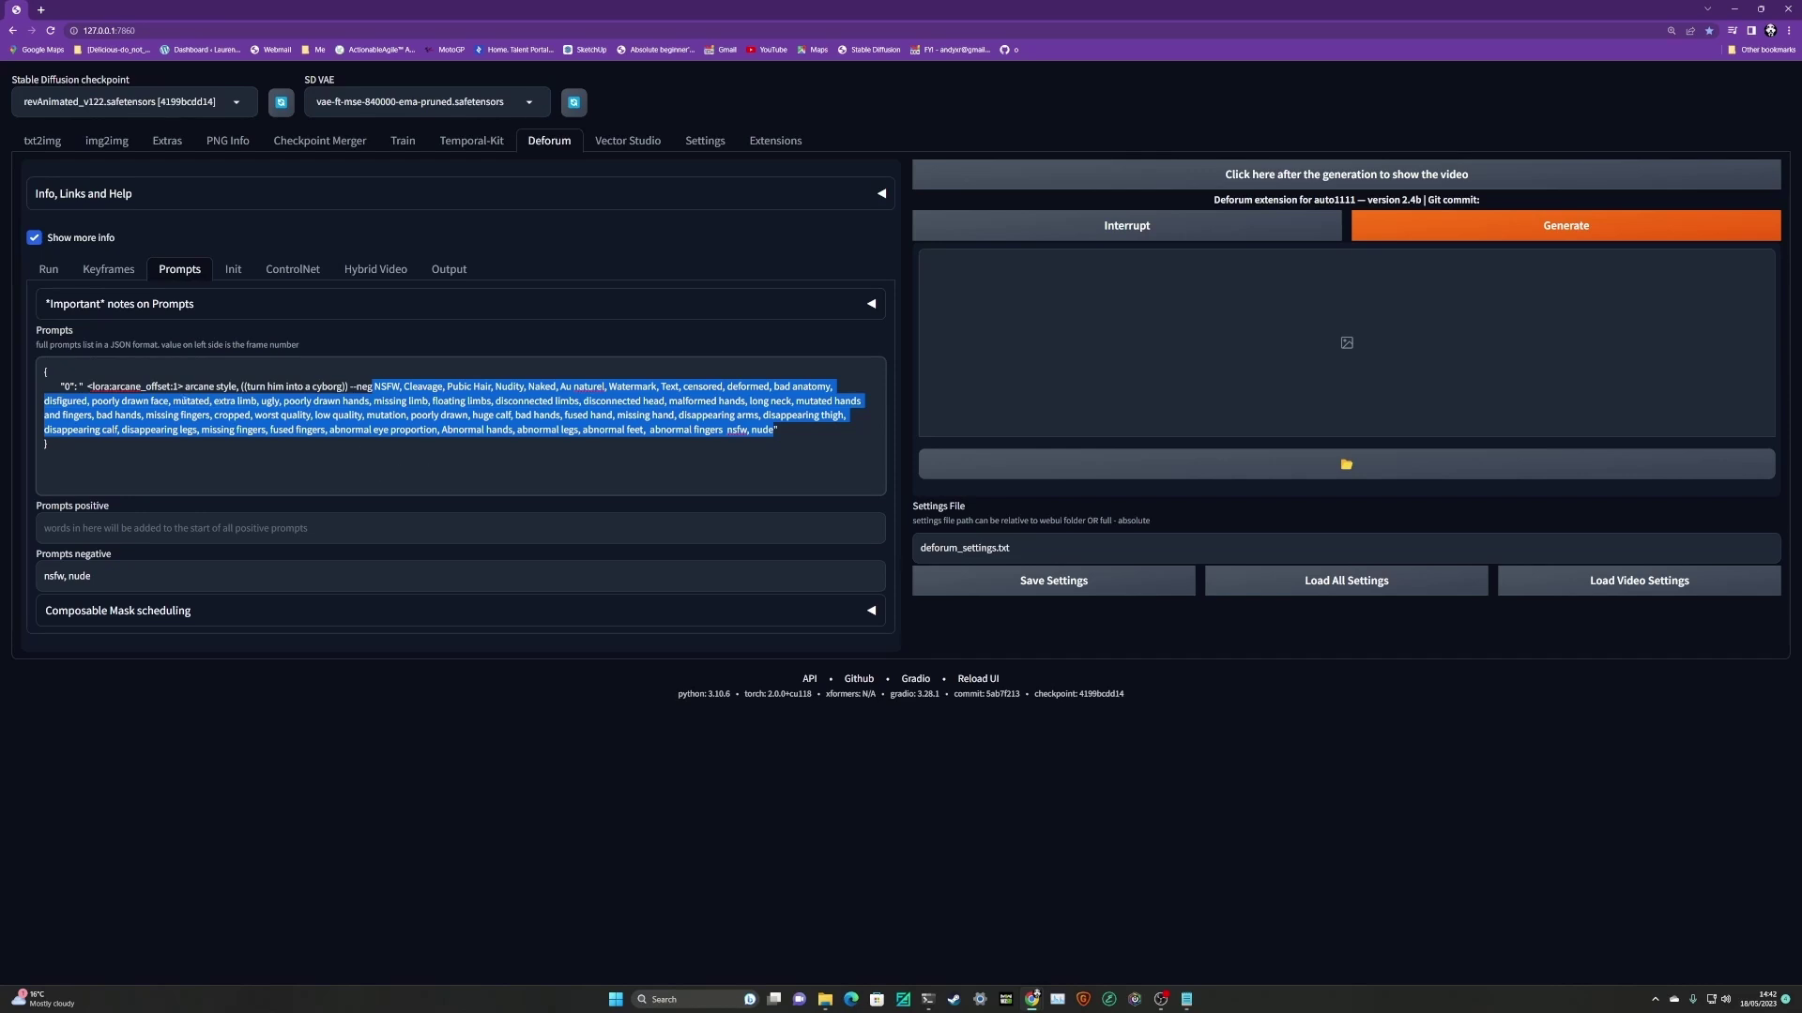
{"action": "left_click", "coordinate": [242, 387]}
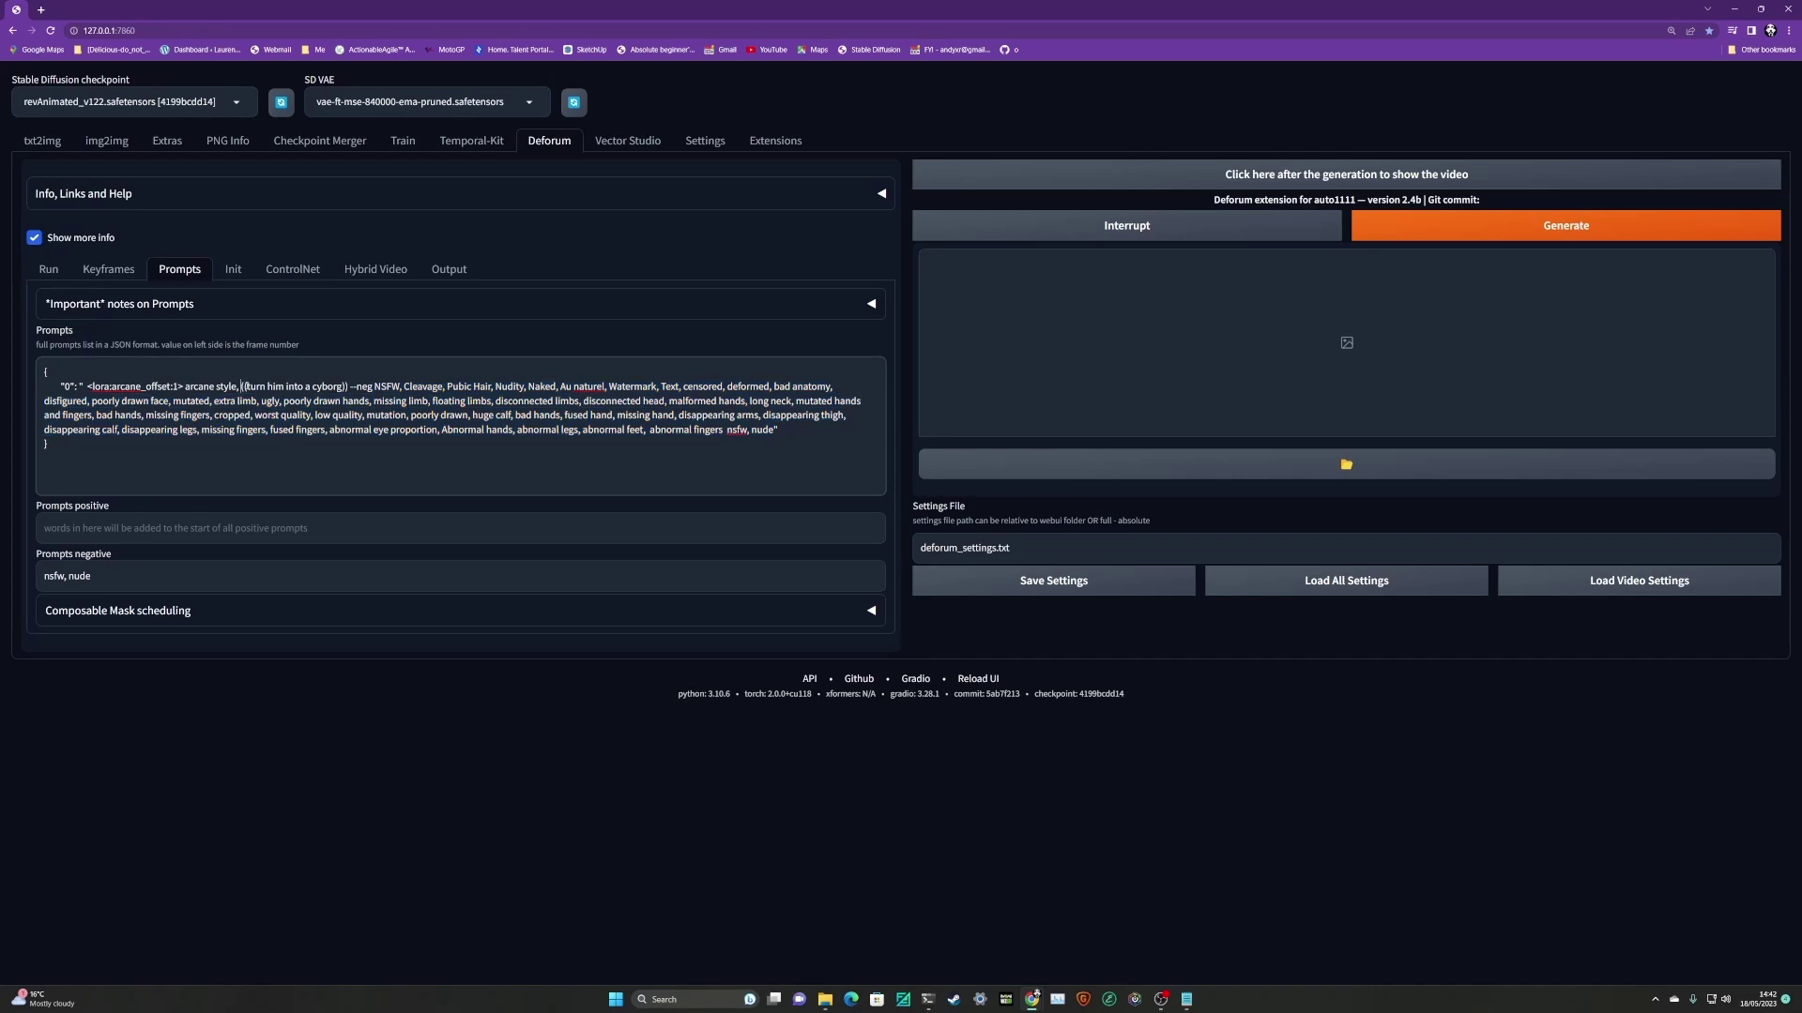
{"action": "left_click_drag", "start_coordinate": [242, 387], "coordinate": [349, 387]}
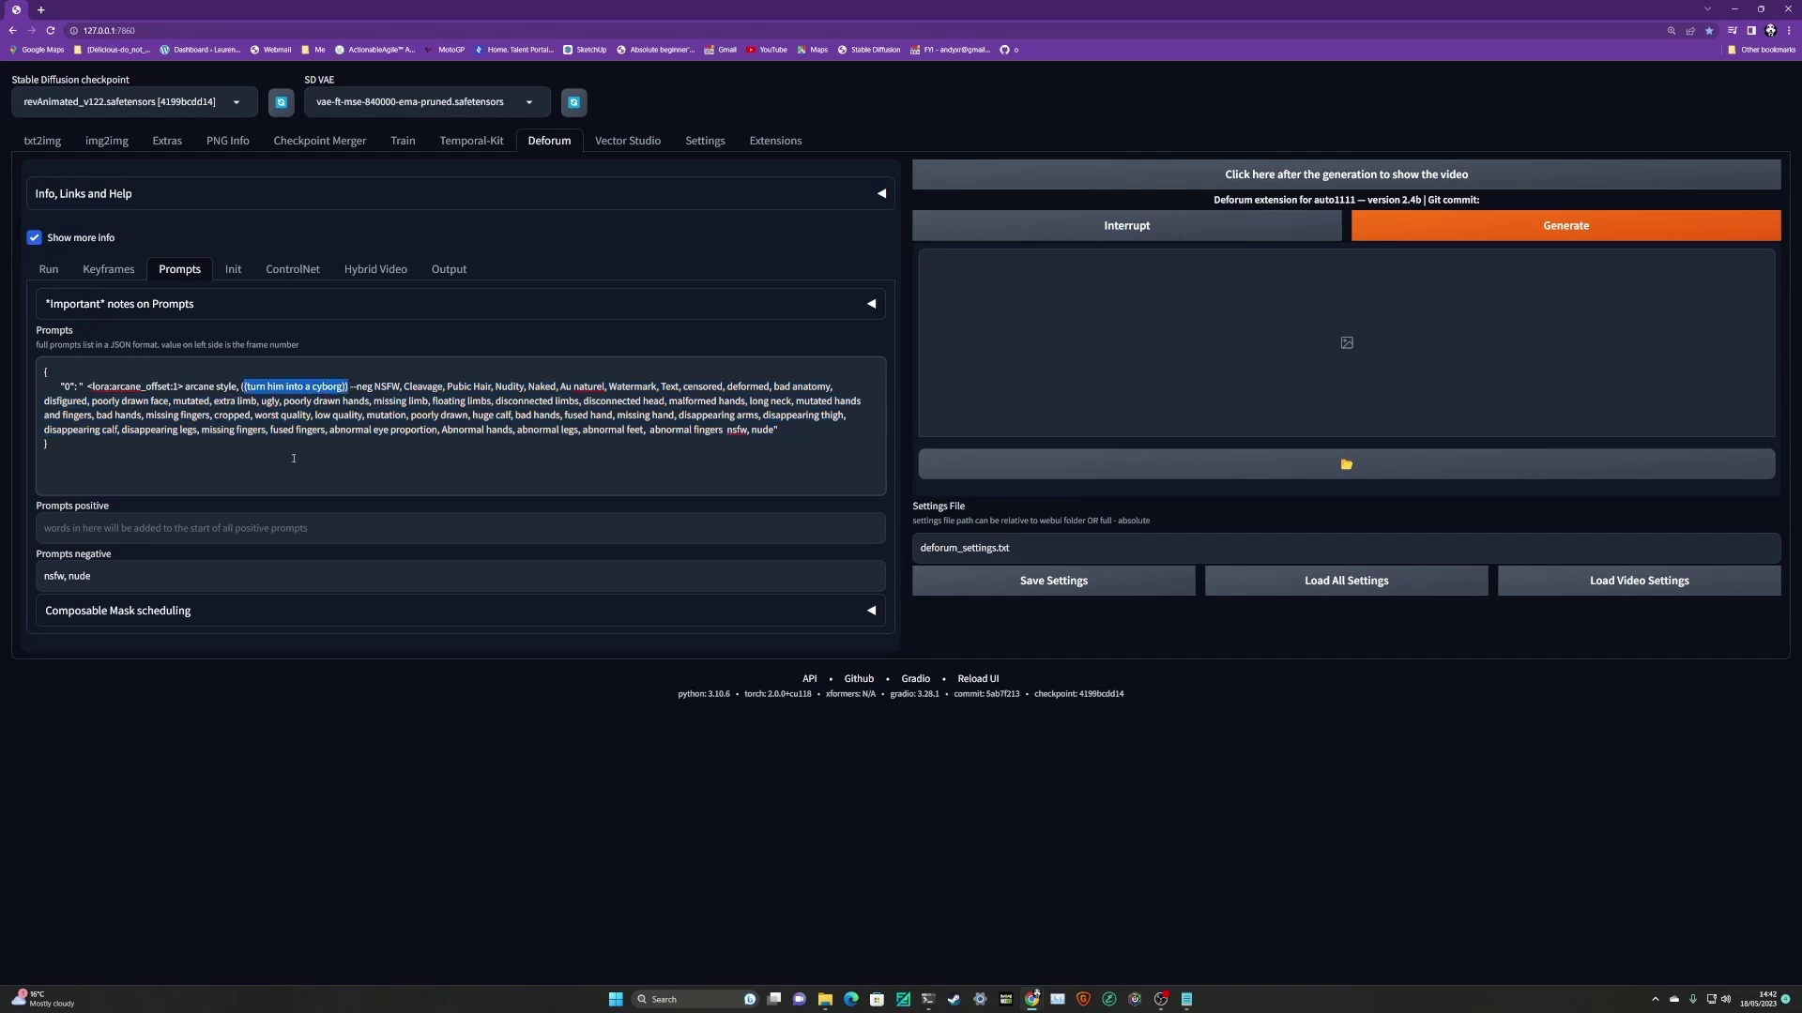
{"action": "left_click_drag", "start_coordinate": [234, 386], "coordinate": [184, 387]}
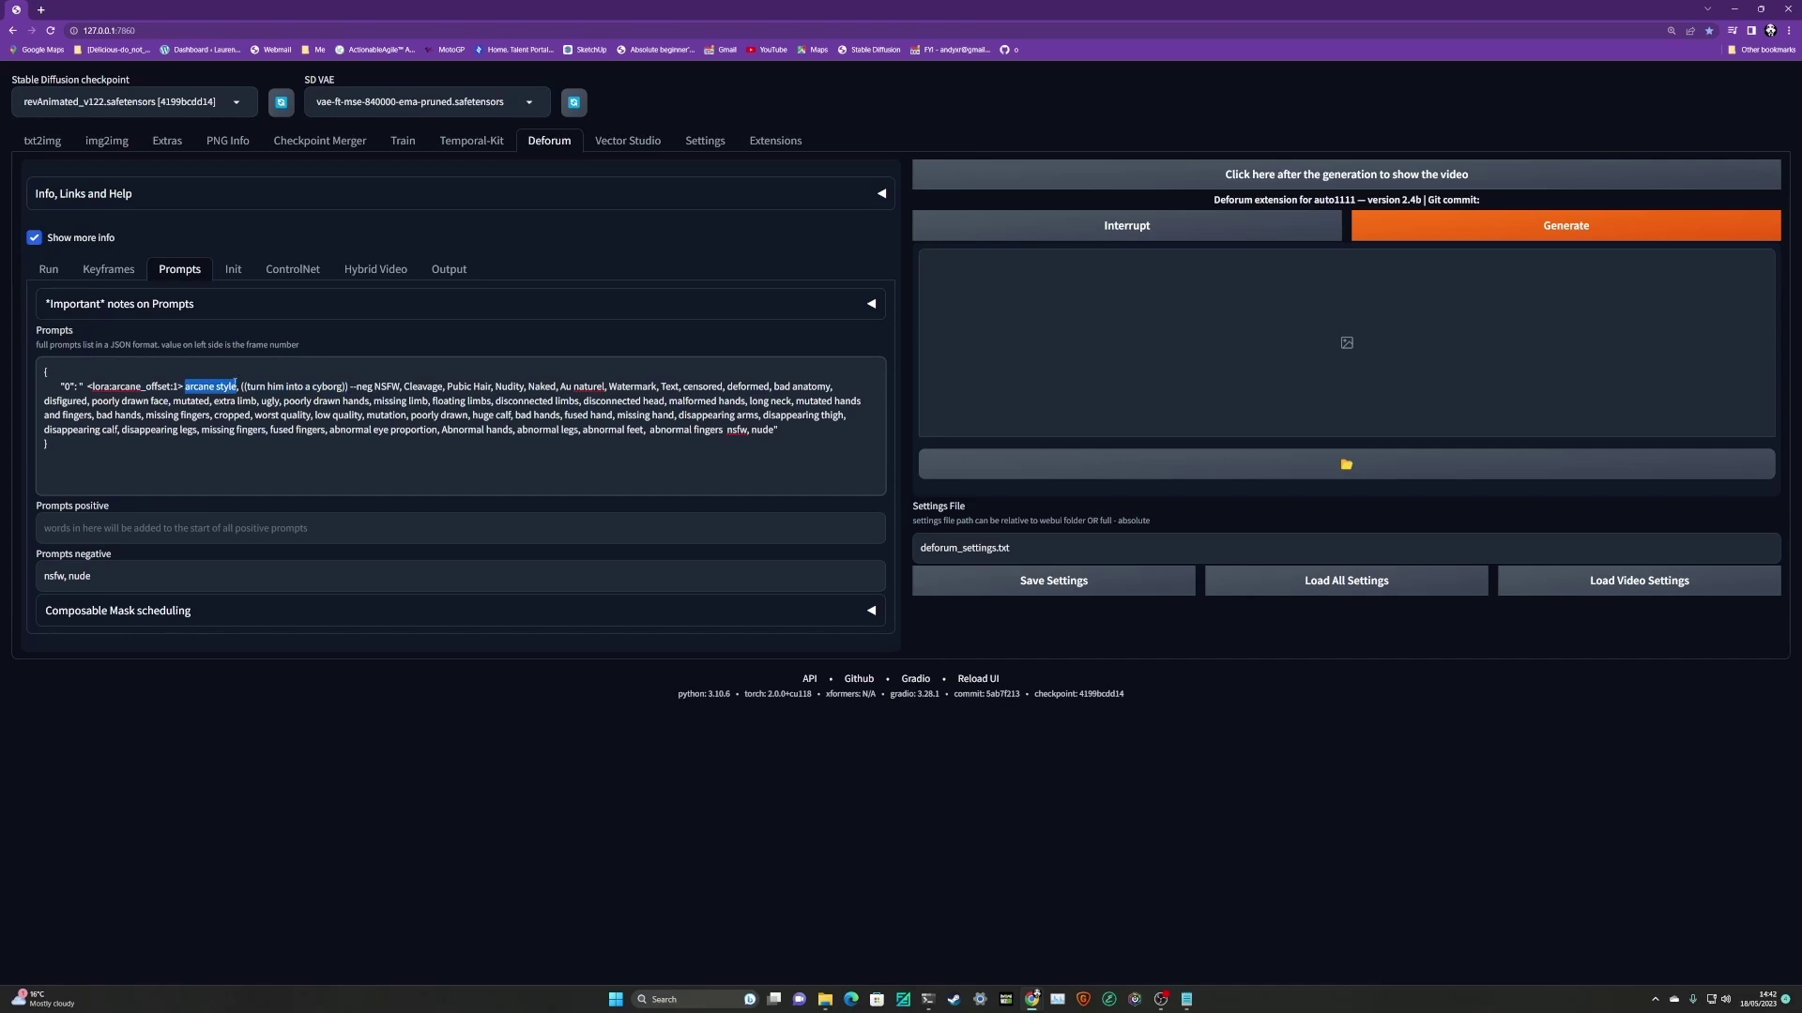
{"action": "left_click", "coordinate": [183, 387]}
Examine the video init settings and the Video Input animation mode's description
{"action": "left_click", "coordinate": [233, 271]}
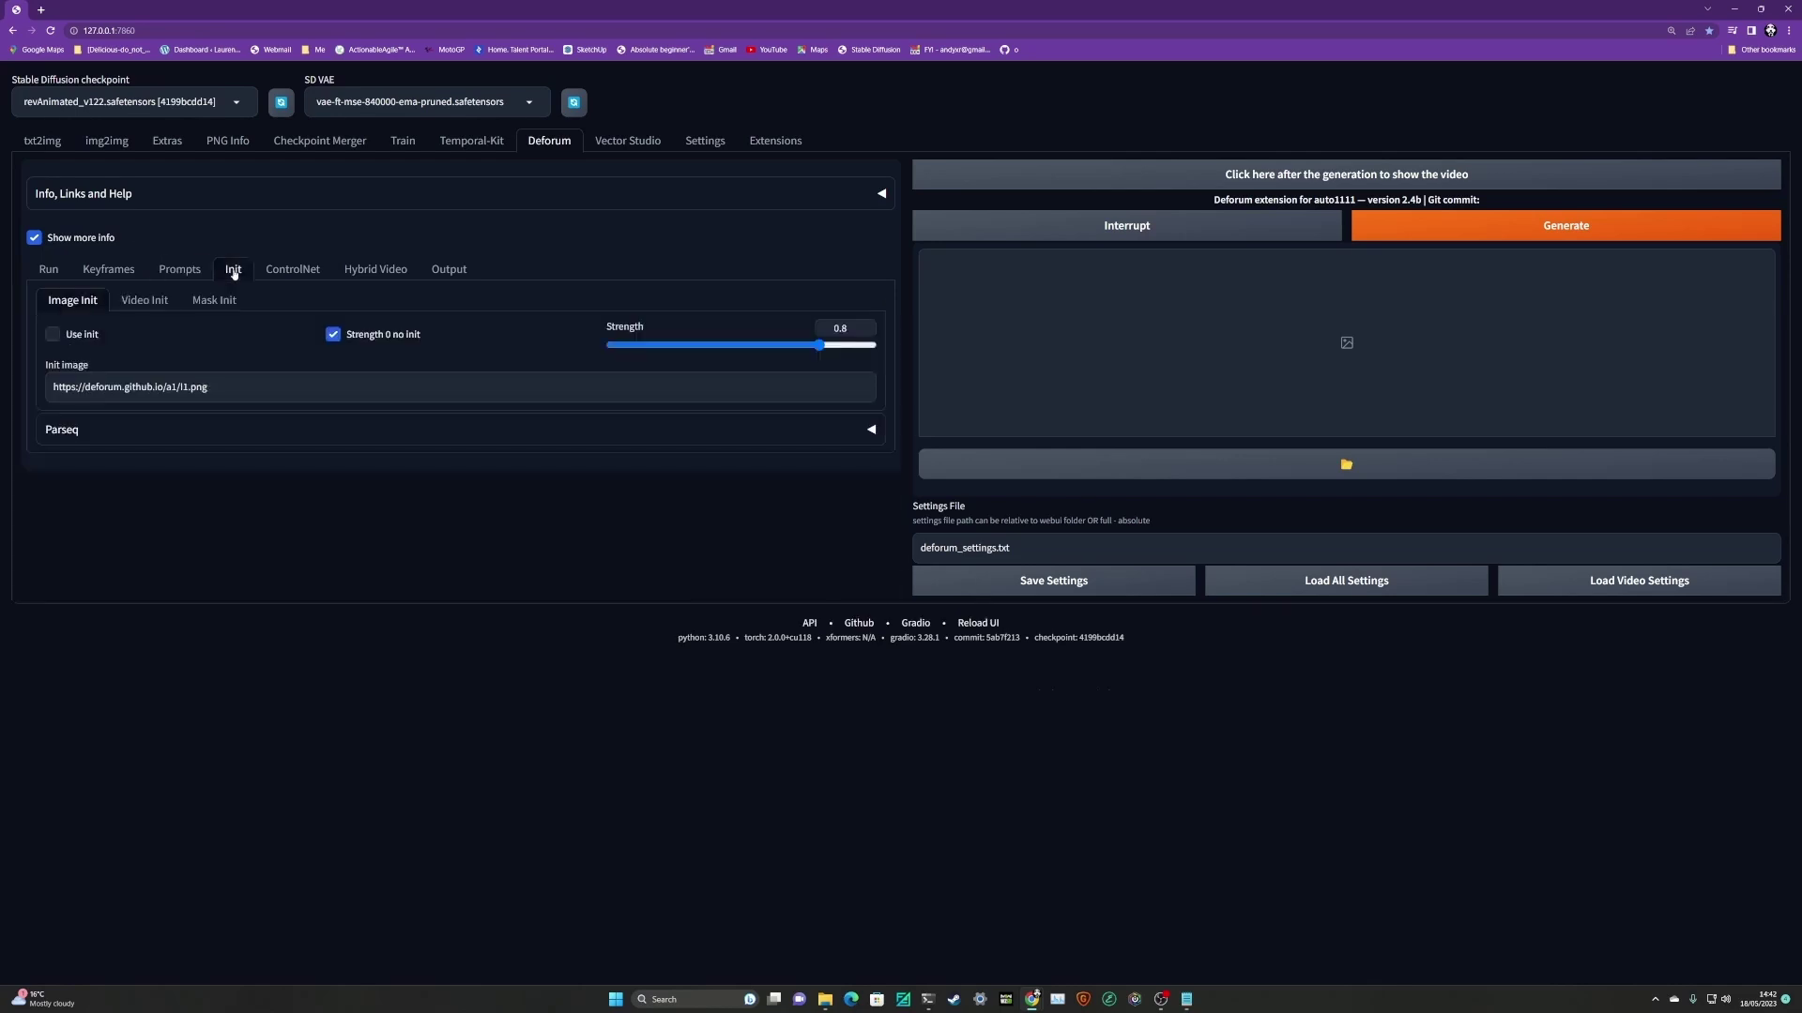
{"action": "left_click", "coordinate": [149, 302]}
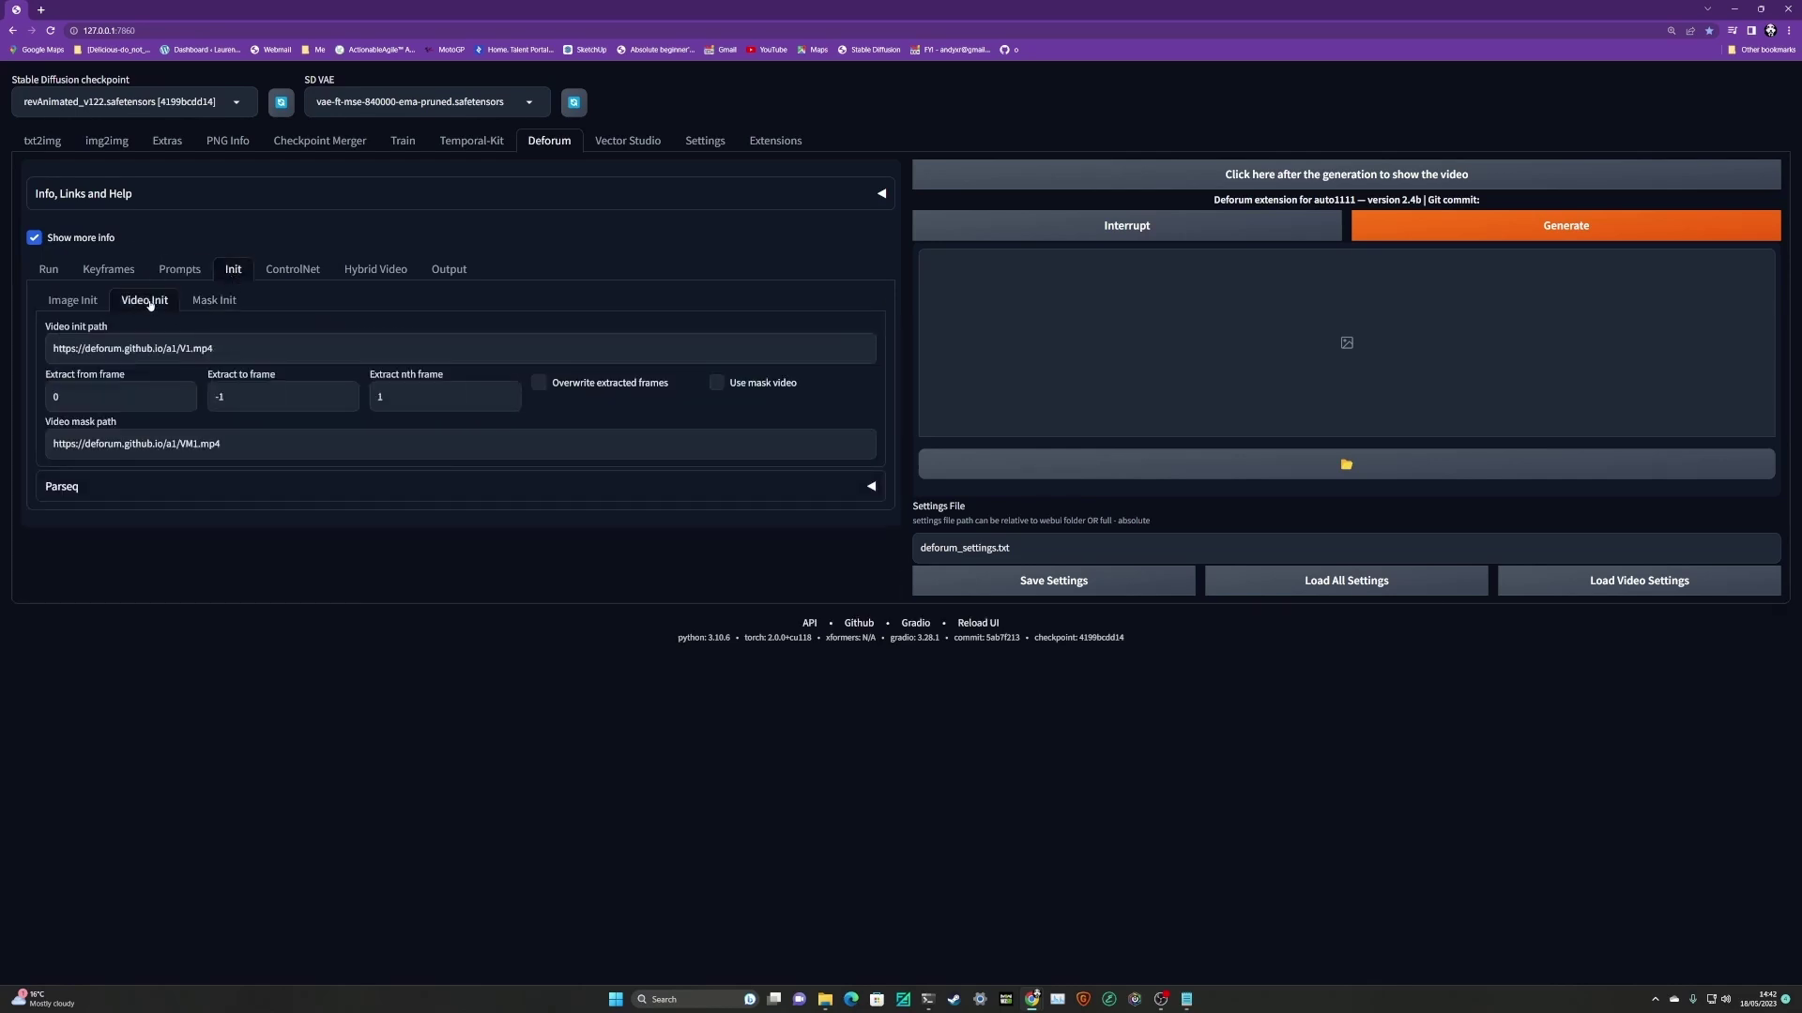
{"action": "left_click", "coordinate": [109, 269]}
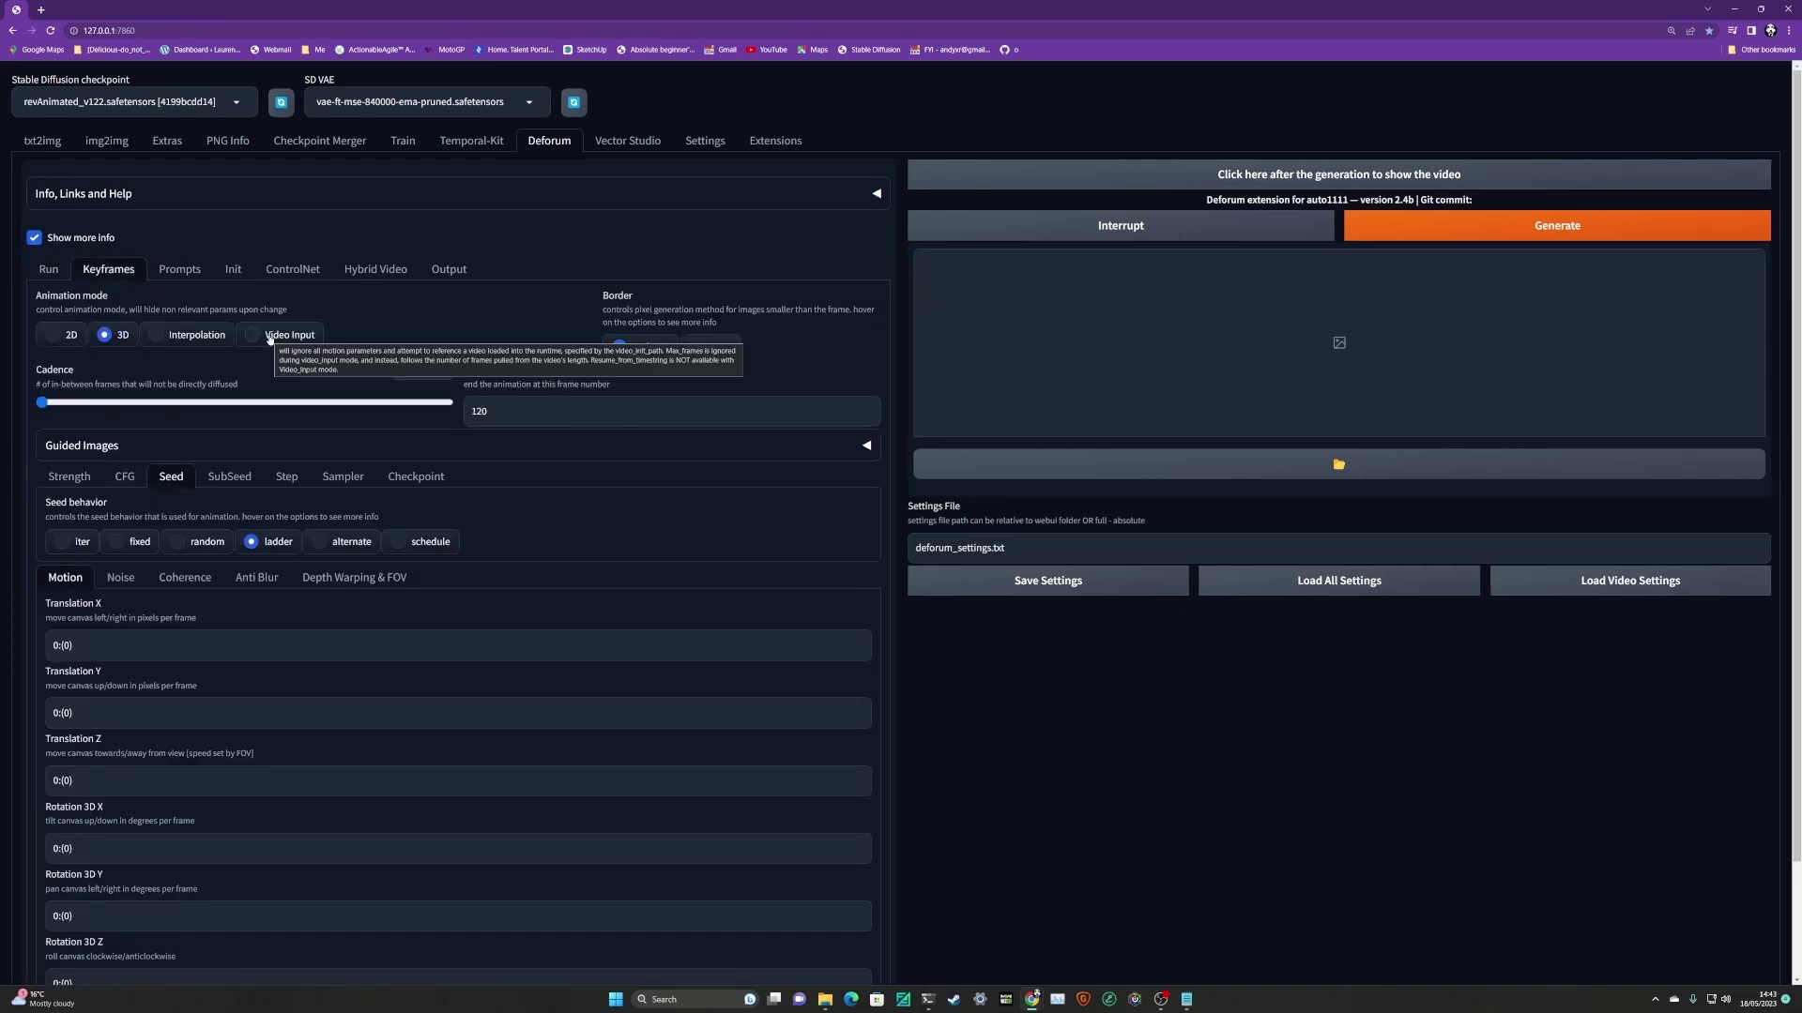
{"action": "left_click", "coordinate": [230, 272]}
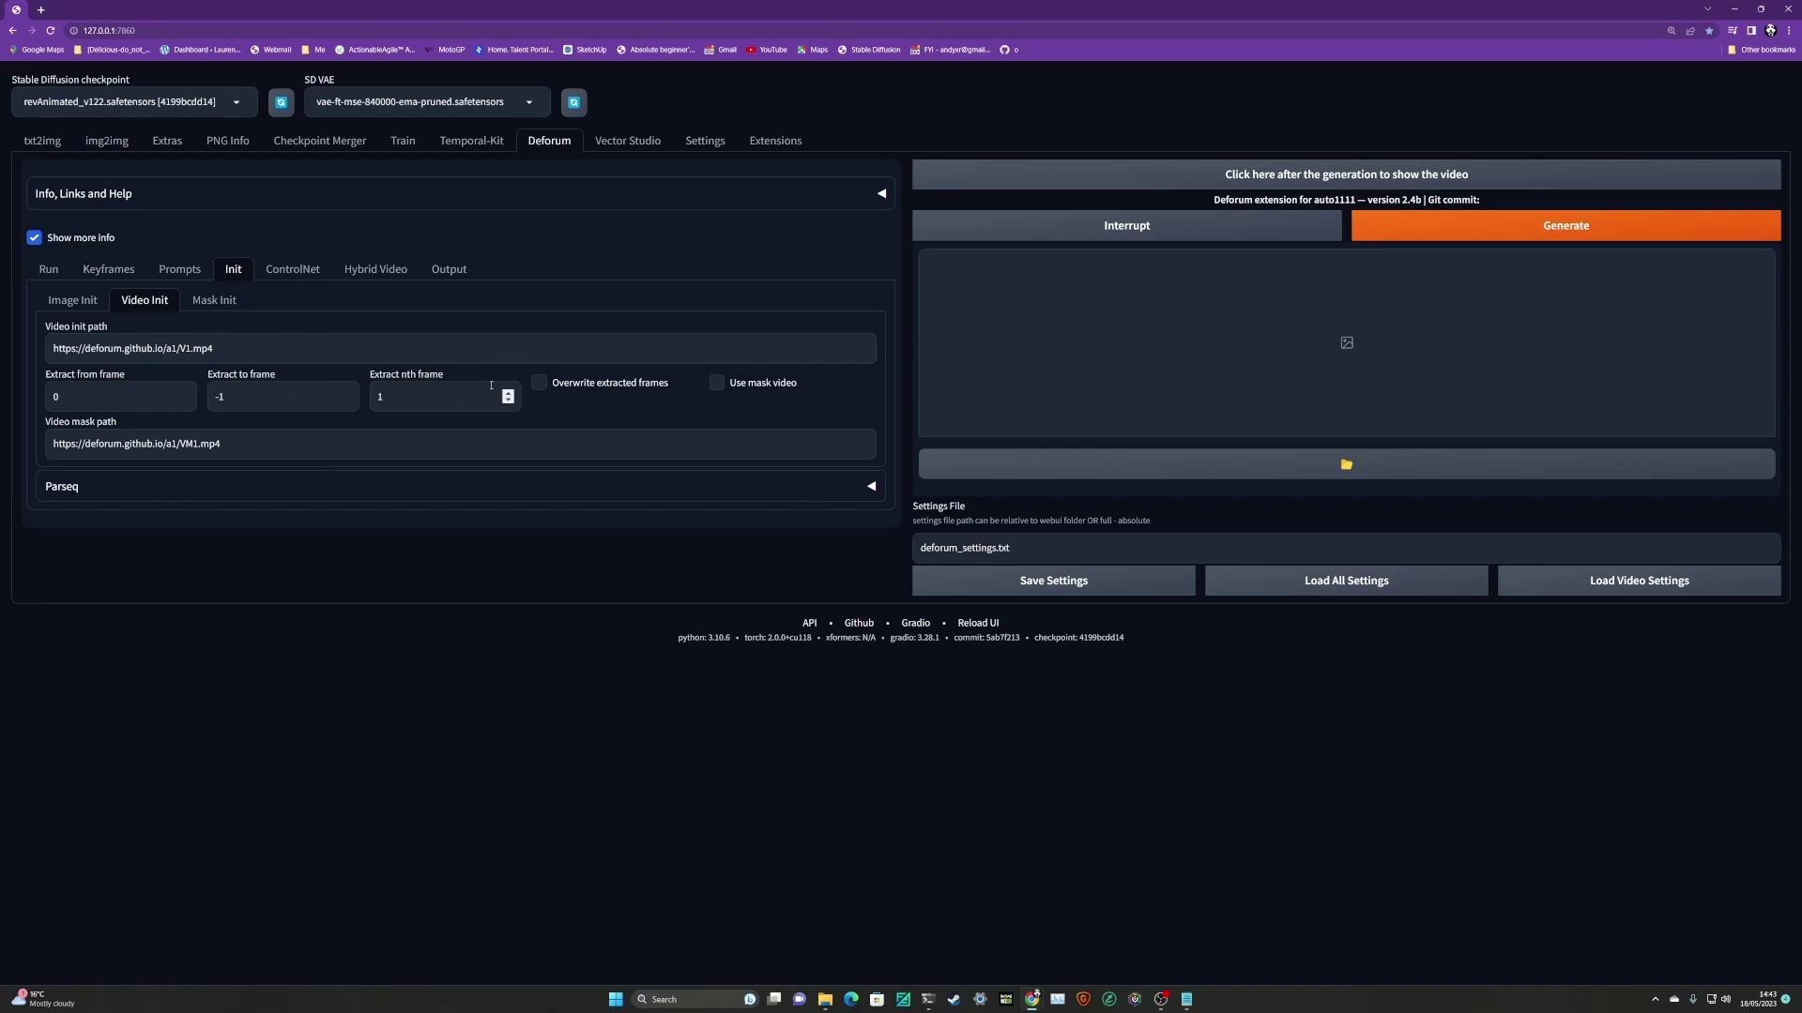
Enable the first ControlNet model and choose canny as its preprocessor
{"action": "left_click", "coordinate": [291, 275]}
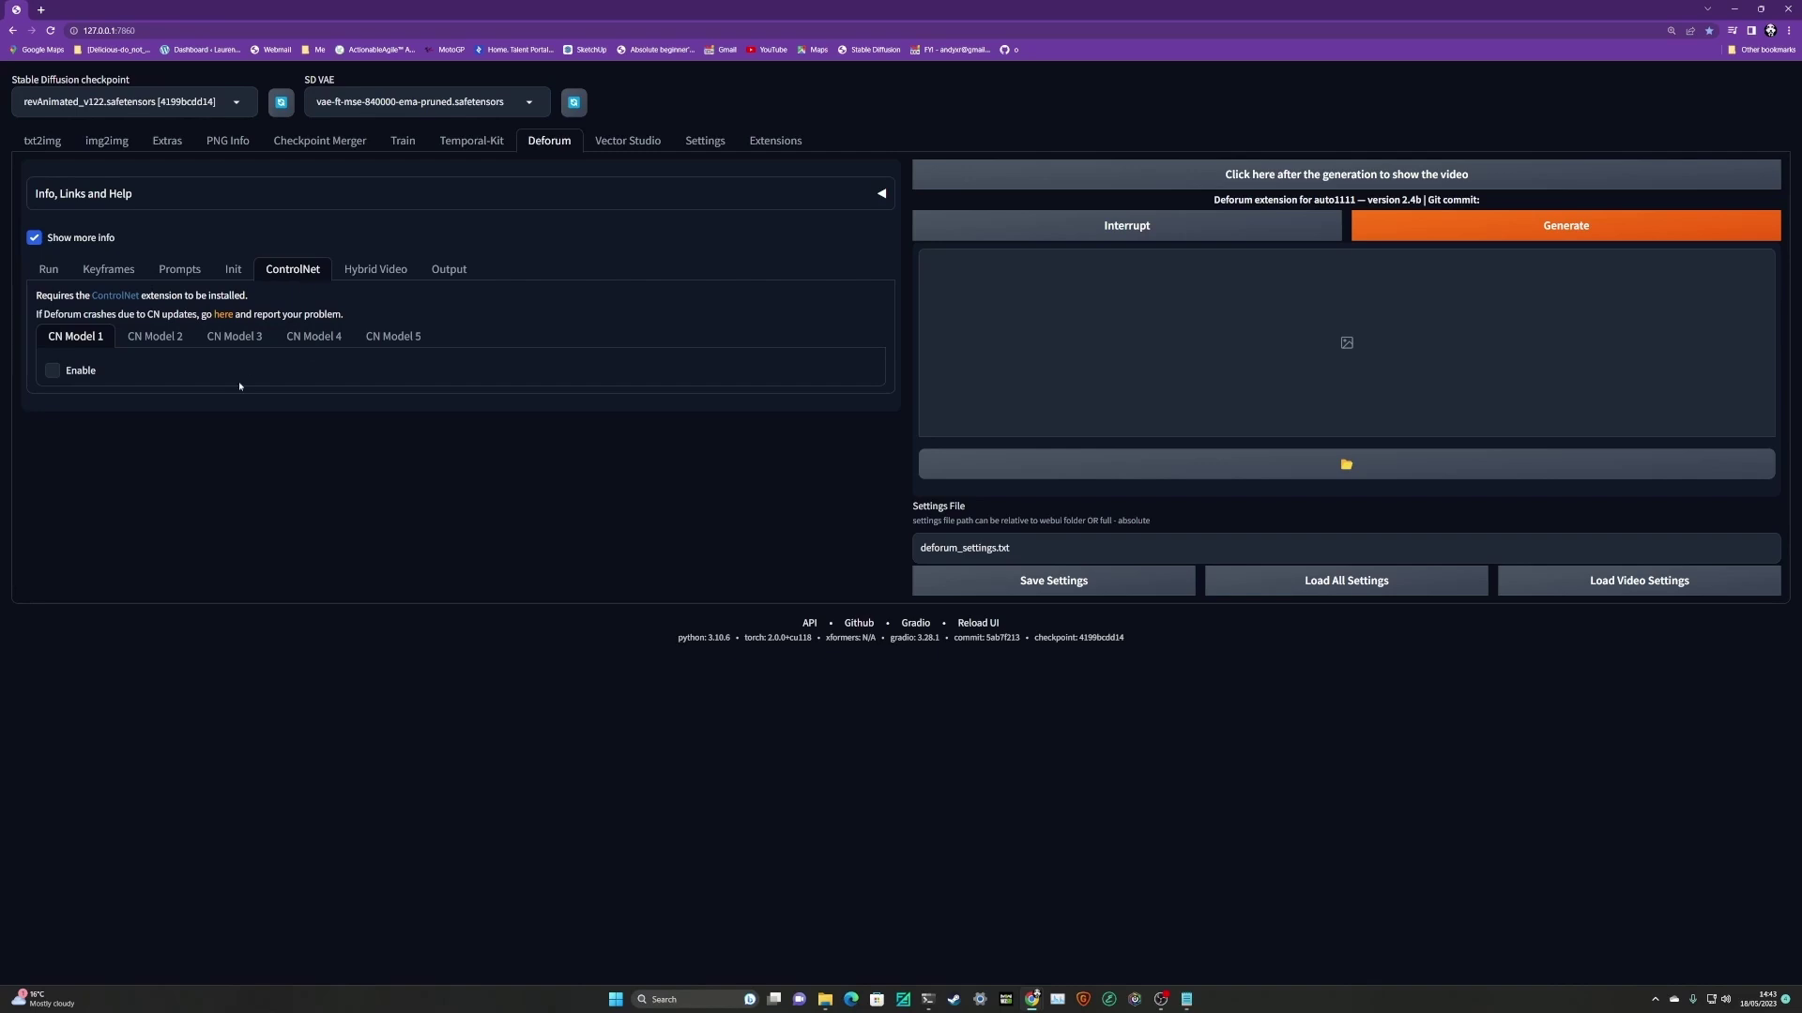
{"action": "left_click", "coordinate": [52, 372]}
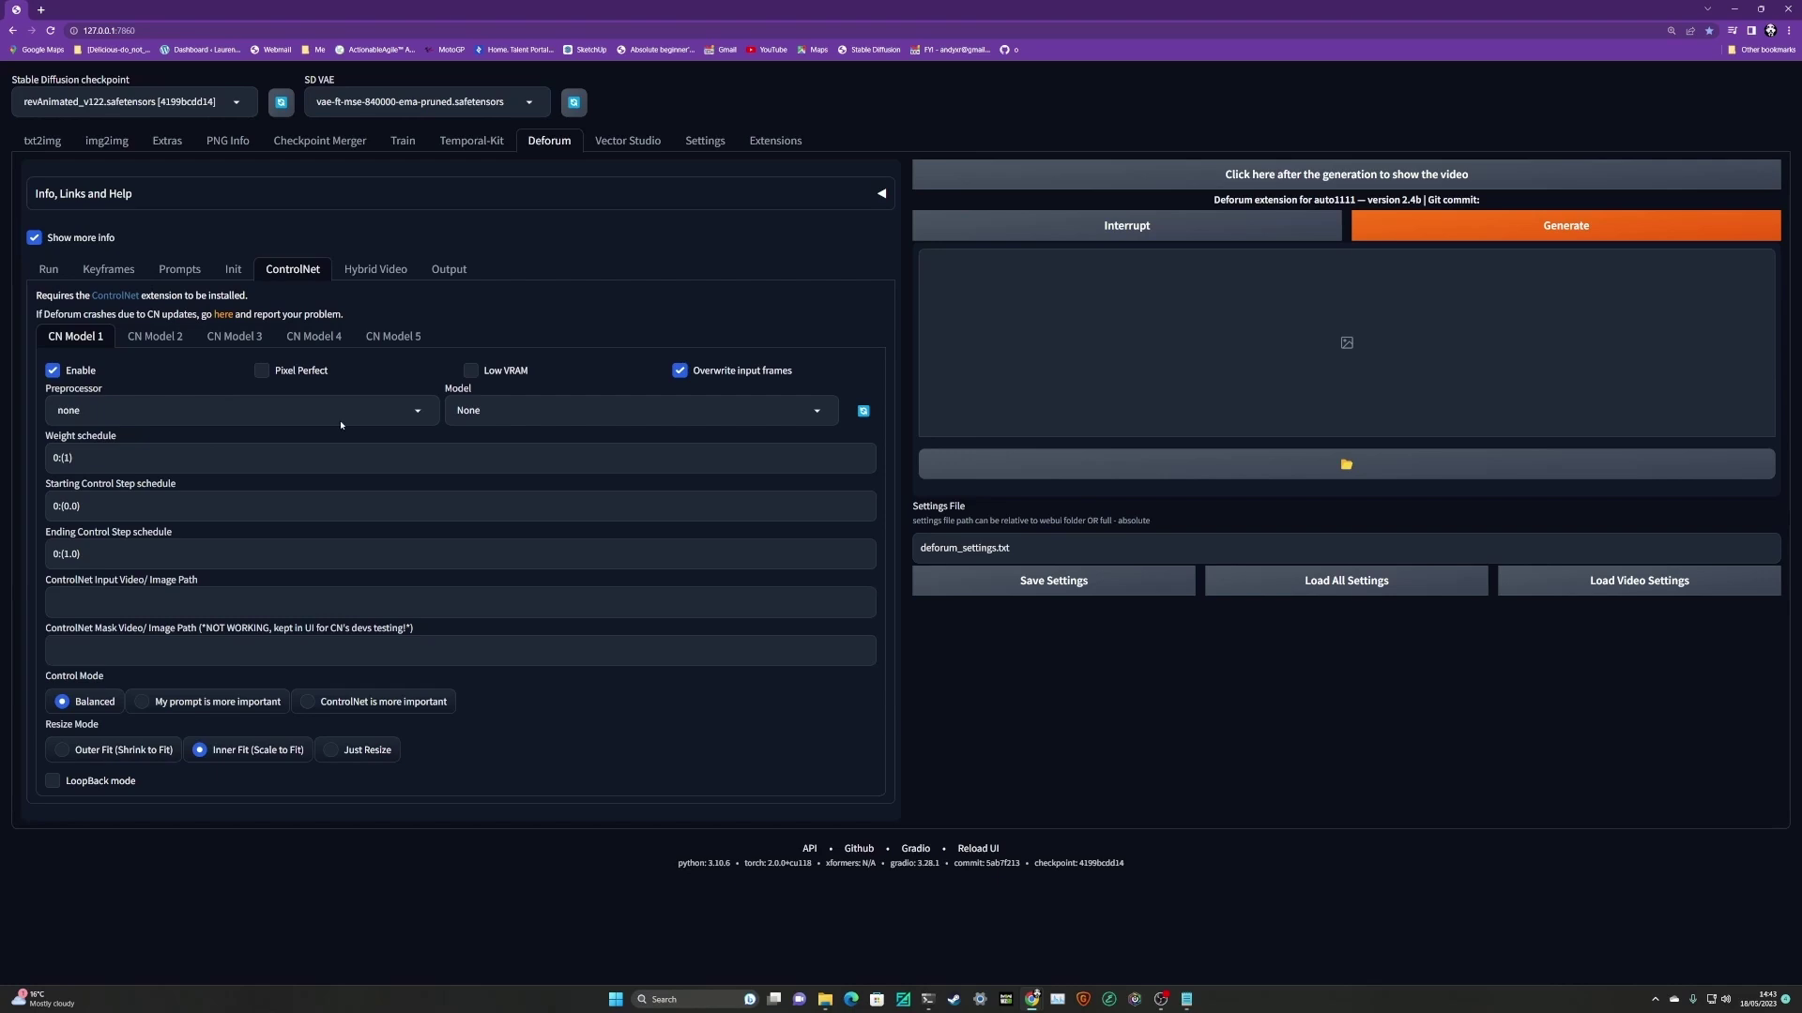
{"action": "left_click", "coordinate": [417, 414]}
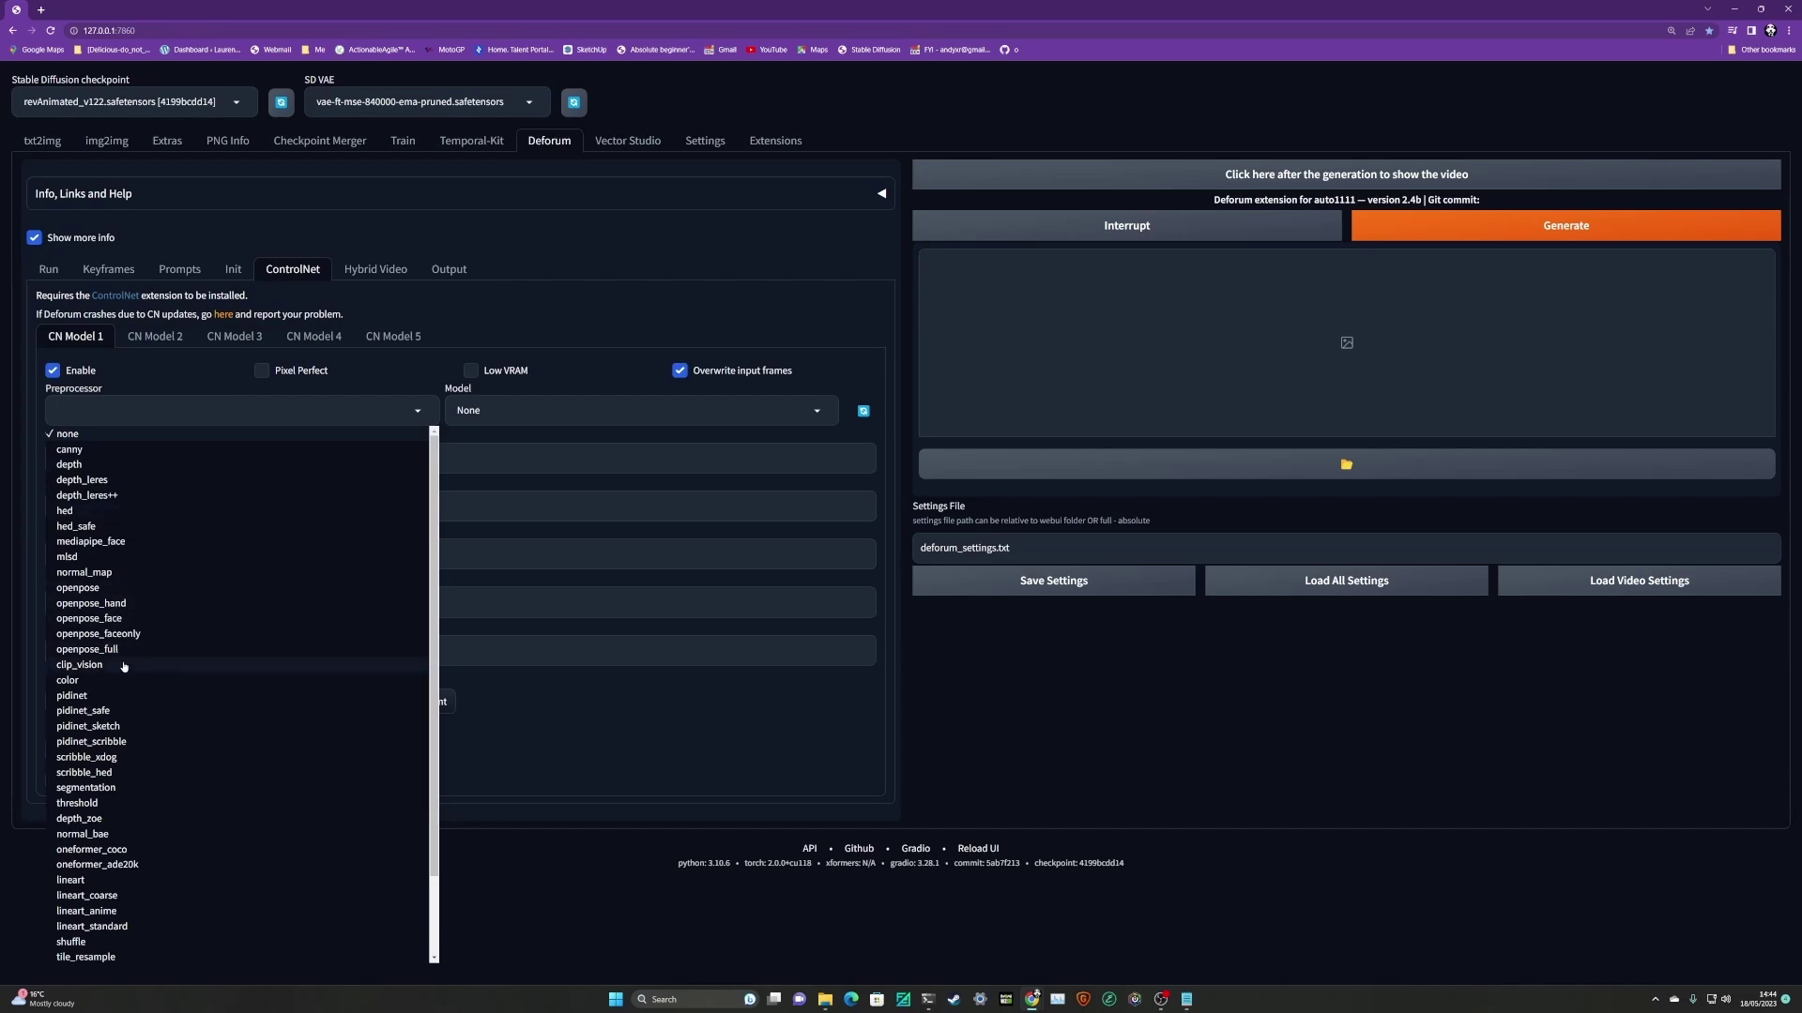
{"action": "scroll", "coordinate": [172, 870], "scroll_direction": "down", "scroll_amount": 1}
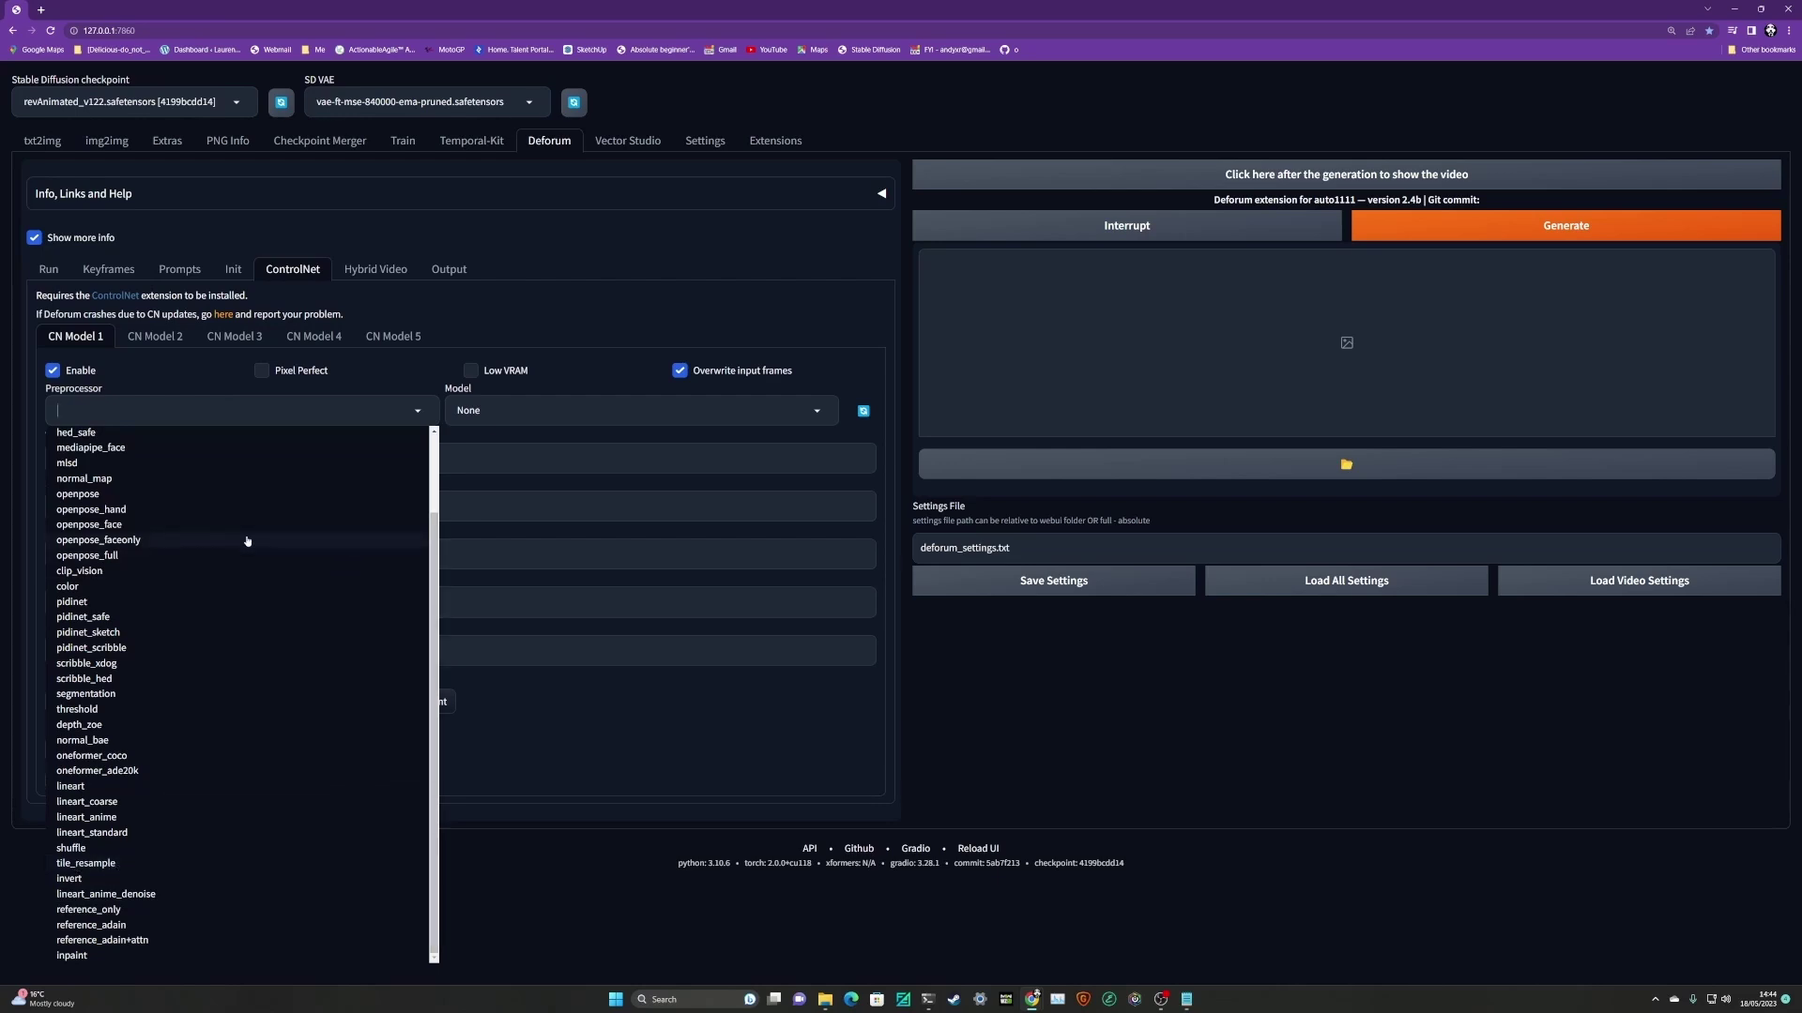
{"action": "scroll", "coordinate": [278, 707], "scroll_direction": "up", "scroll_amount": 1}
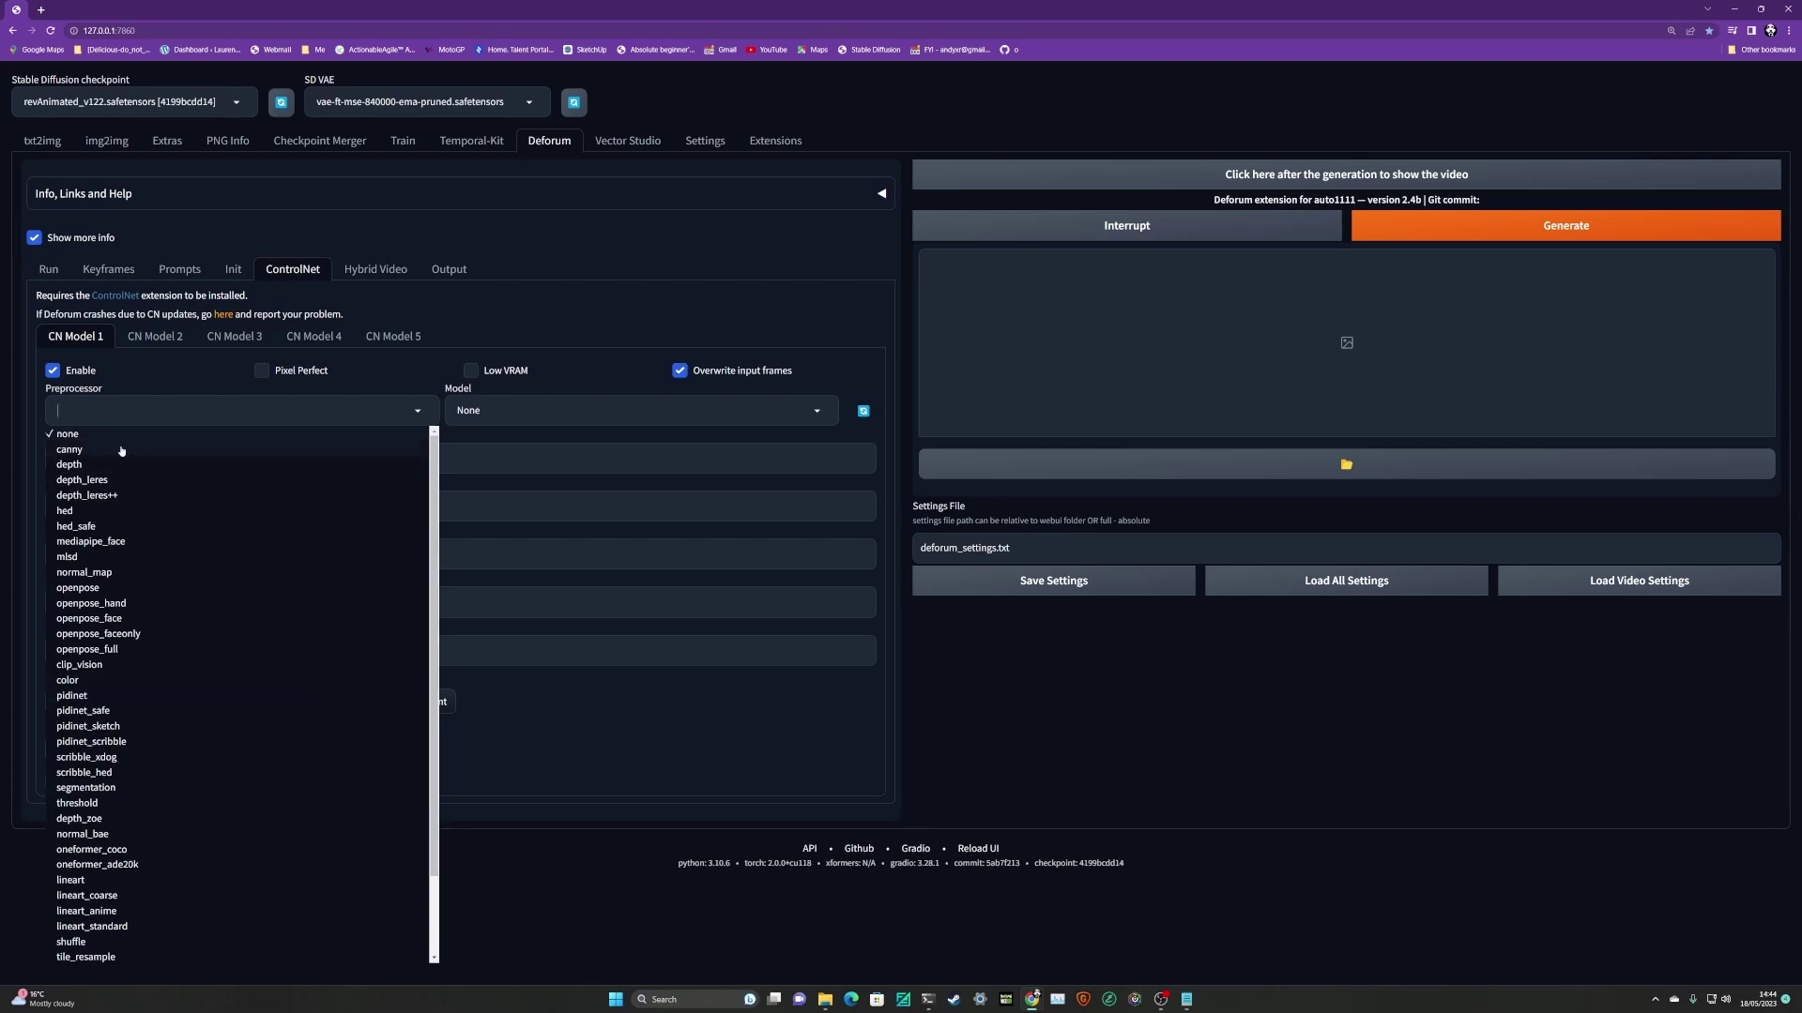
{"action": "left_click", "coordinate": [69, 449]}
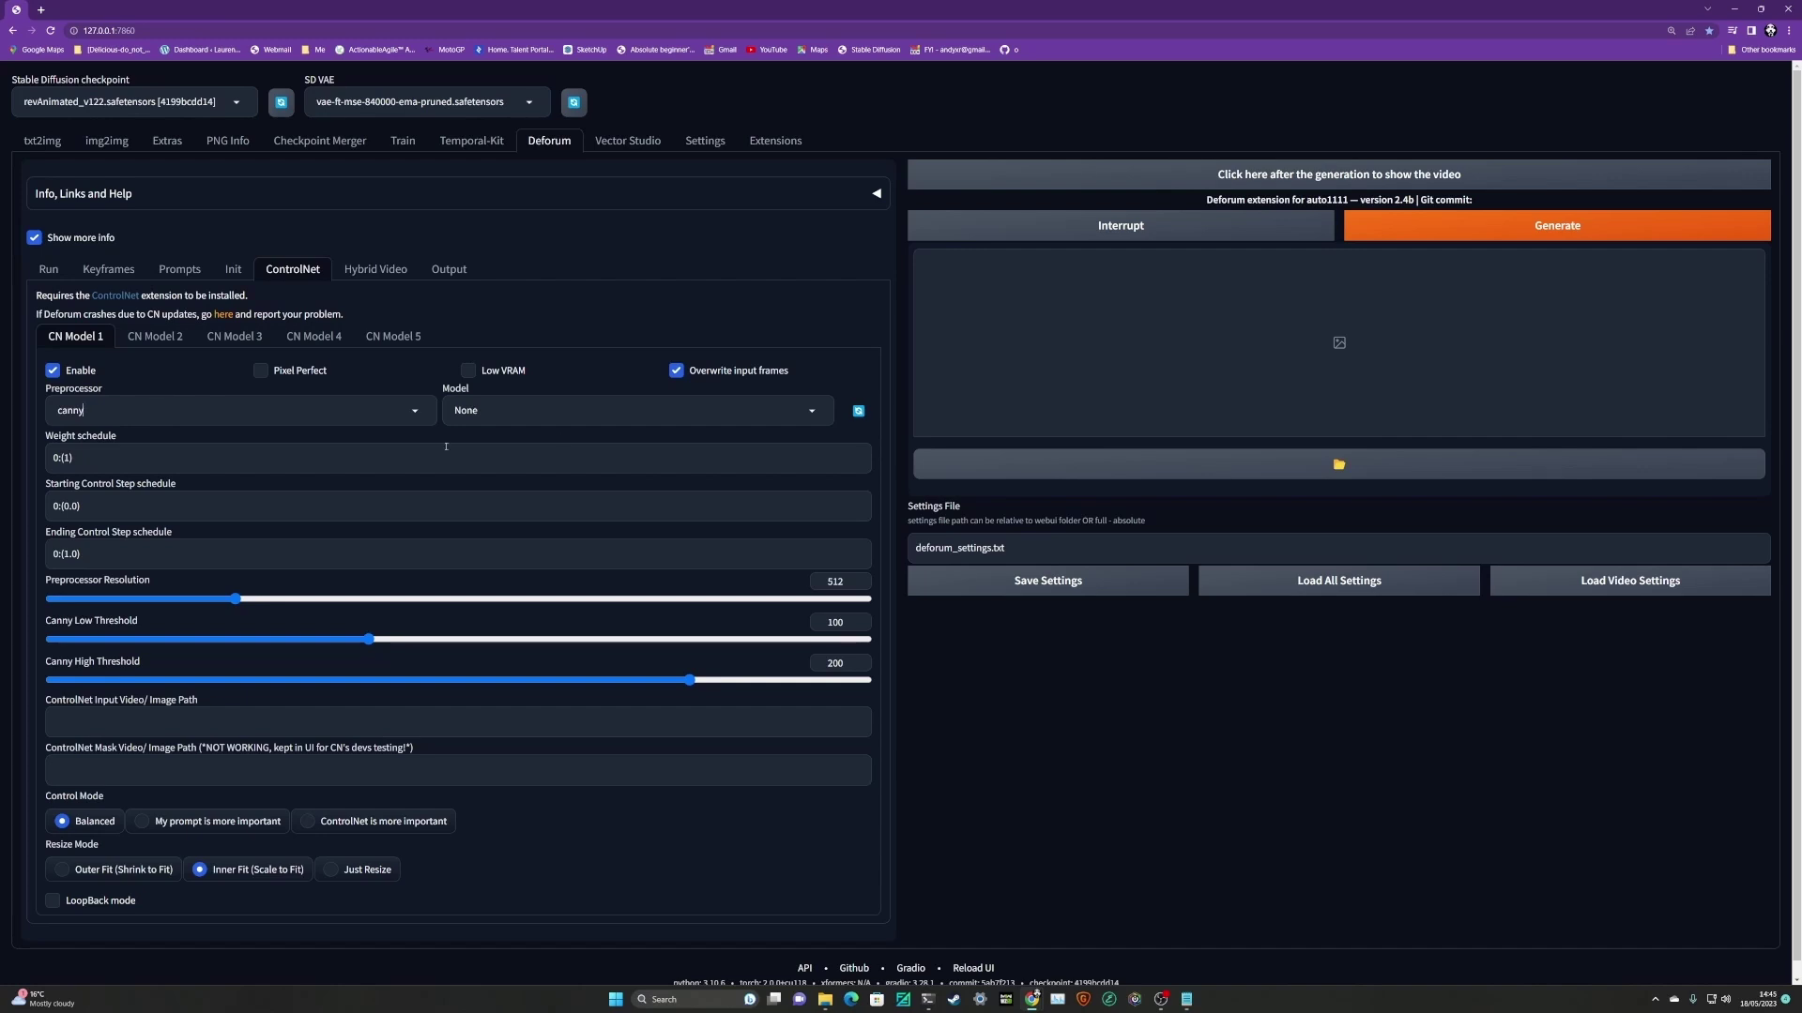
Assign control_v11p_sd15_canny [d14c016b] as the first ControlNet's model and turn on Pixel Perfect
{"action": "left_click", "coordinate": [796, 417]}
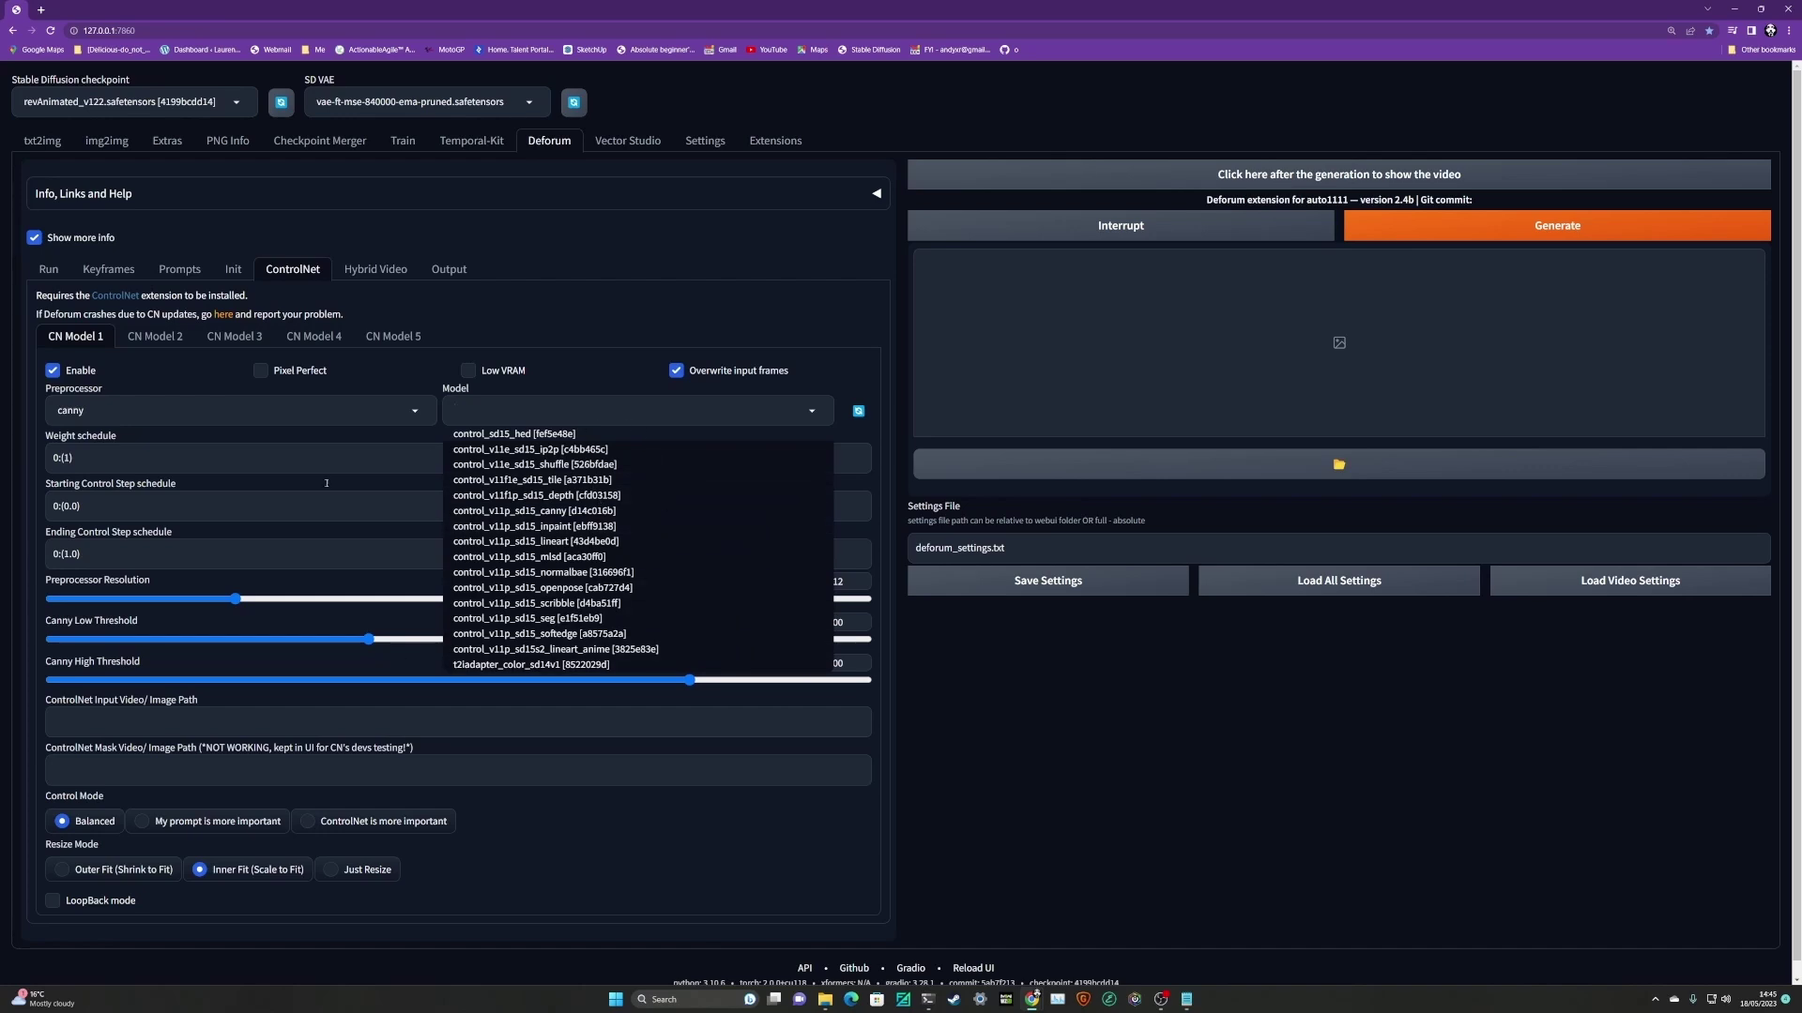
{"action": "left_click", "coordinate": [568, 513]}
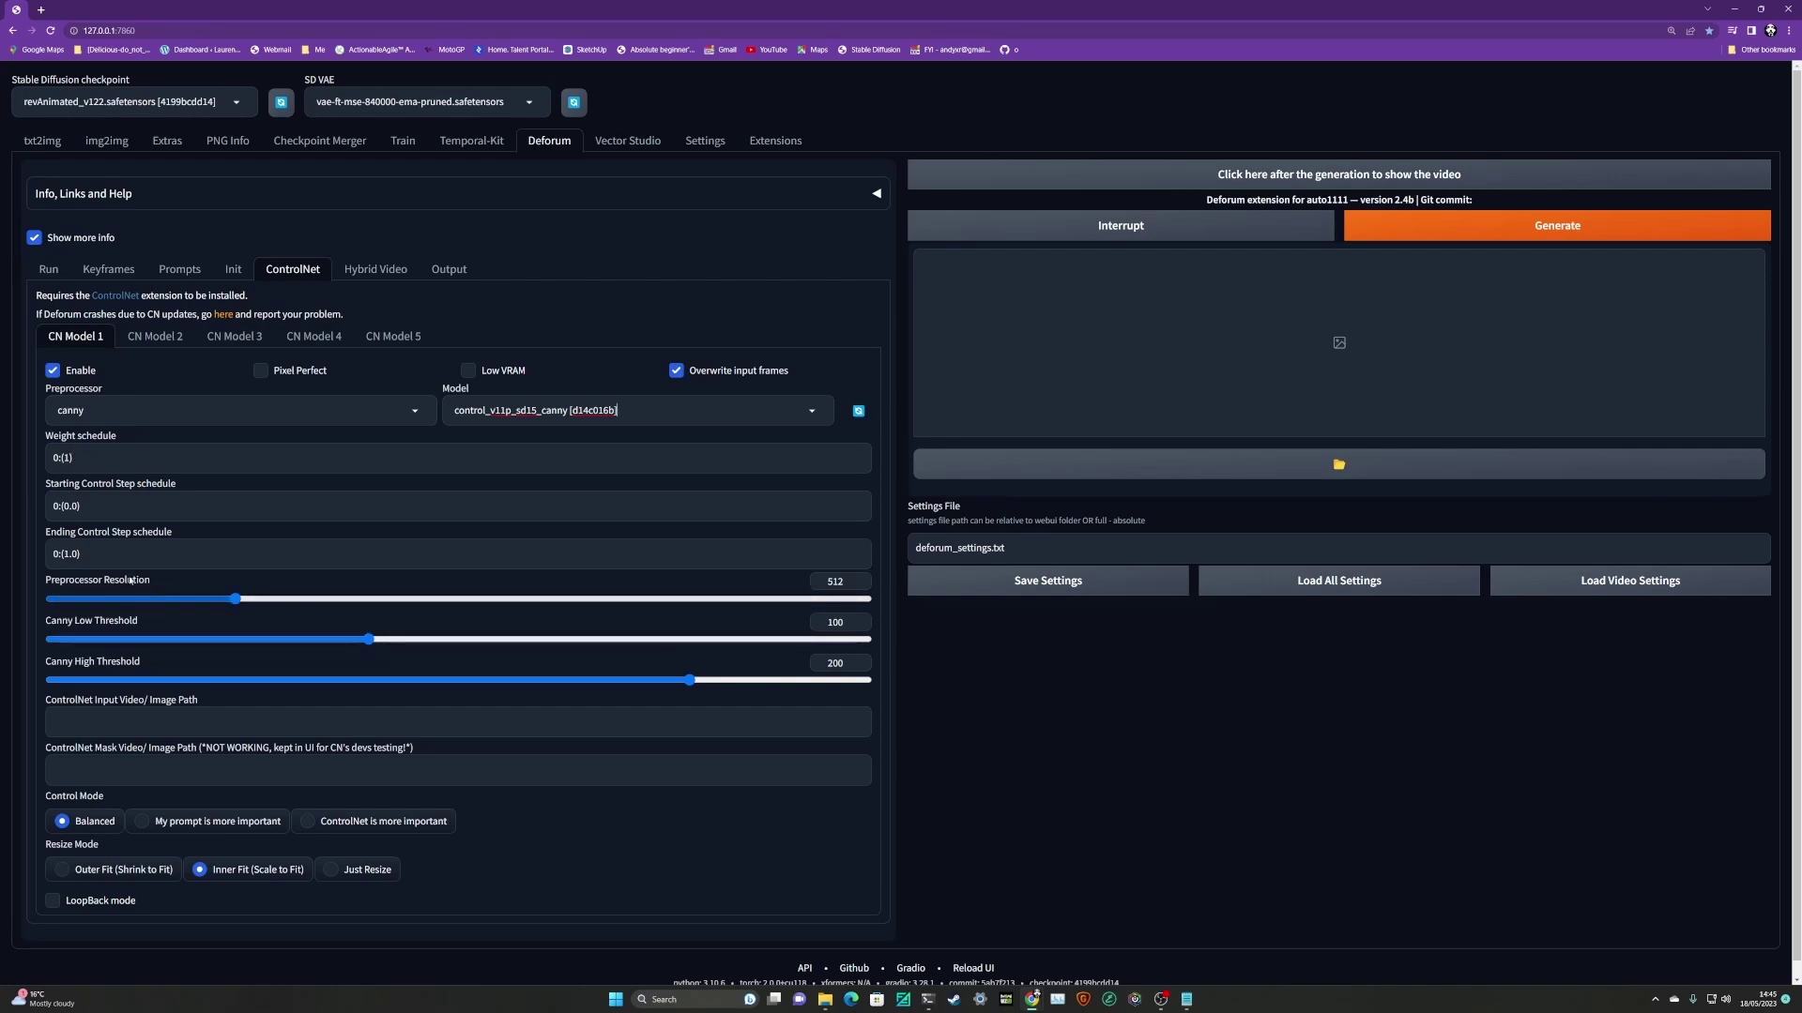
{"action": "left_click", "coordinate": [261, 370]}
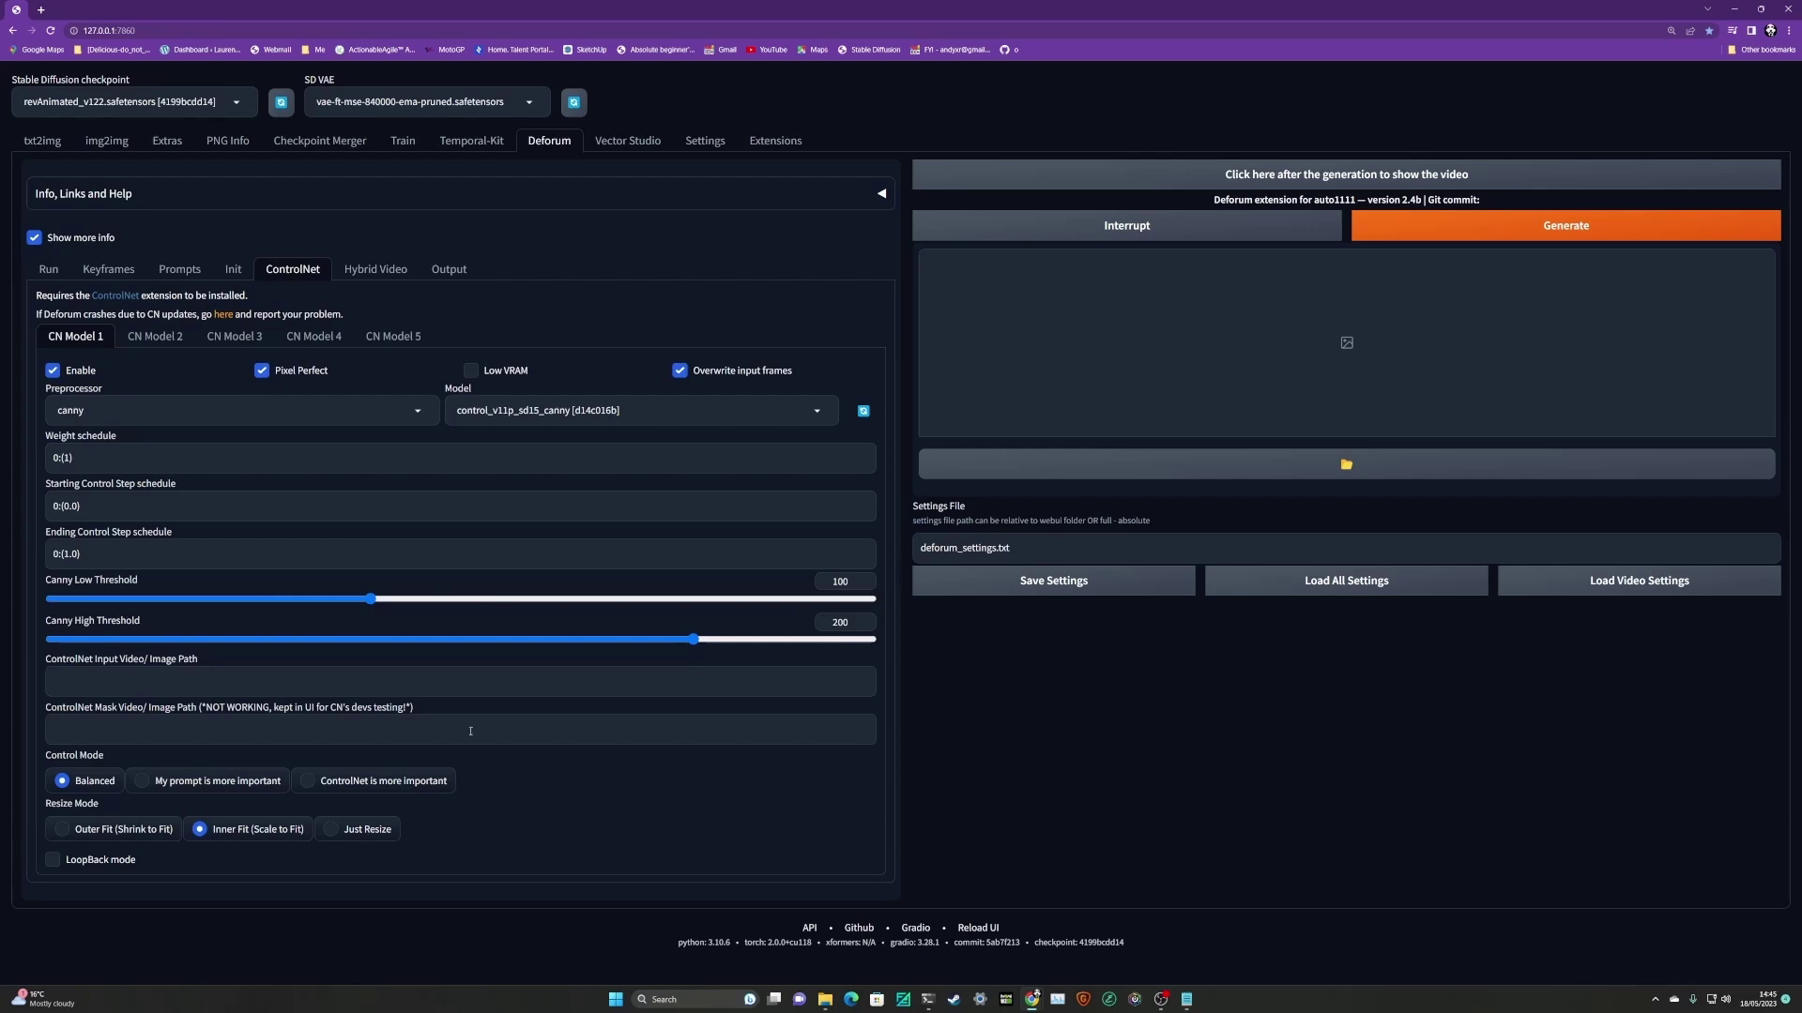
Copy the path of yt3.mp4 from the inputs\tut folder and paste it as the first ControlNet's input video path
{"action": "left_click", "coordinate": [98, 683]}
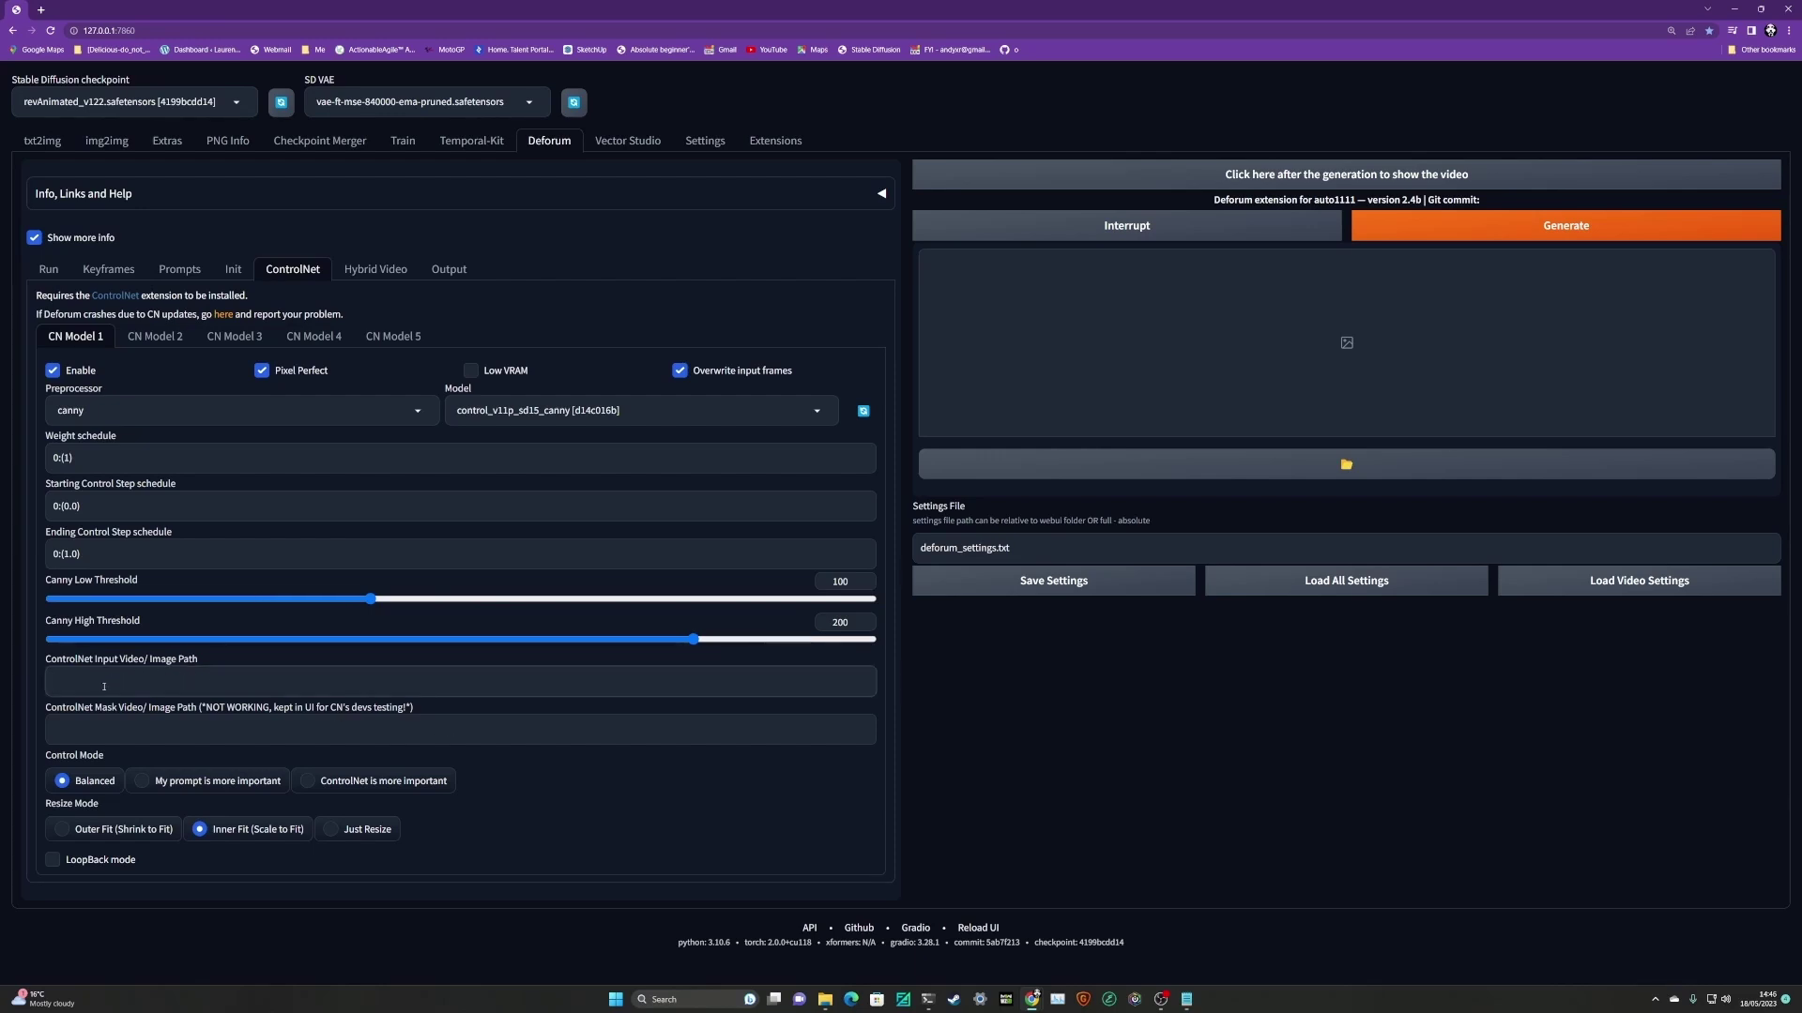
{"action": "key", "text": "alt+Tab"}
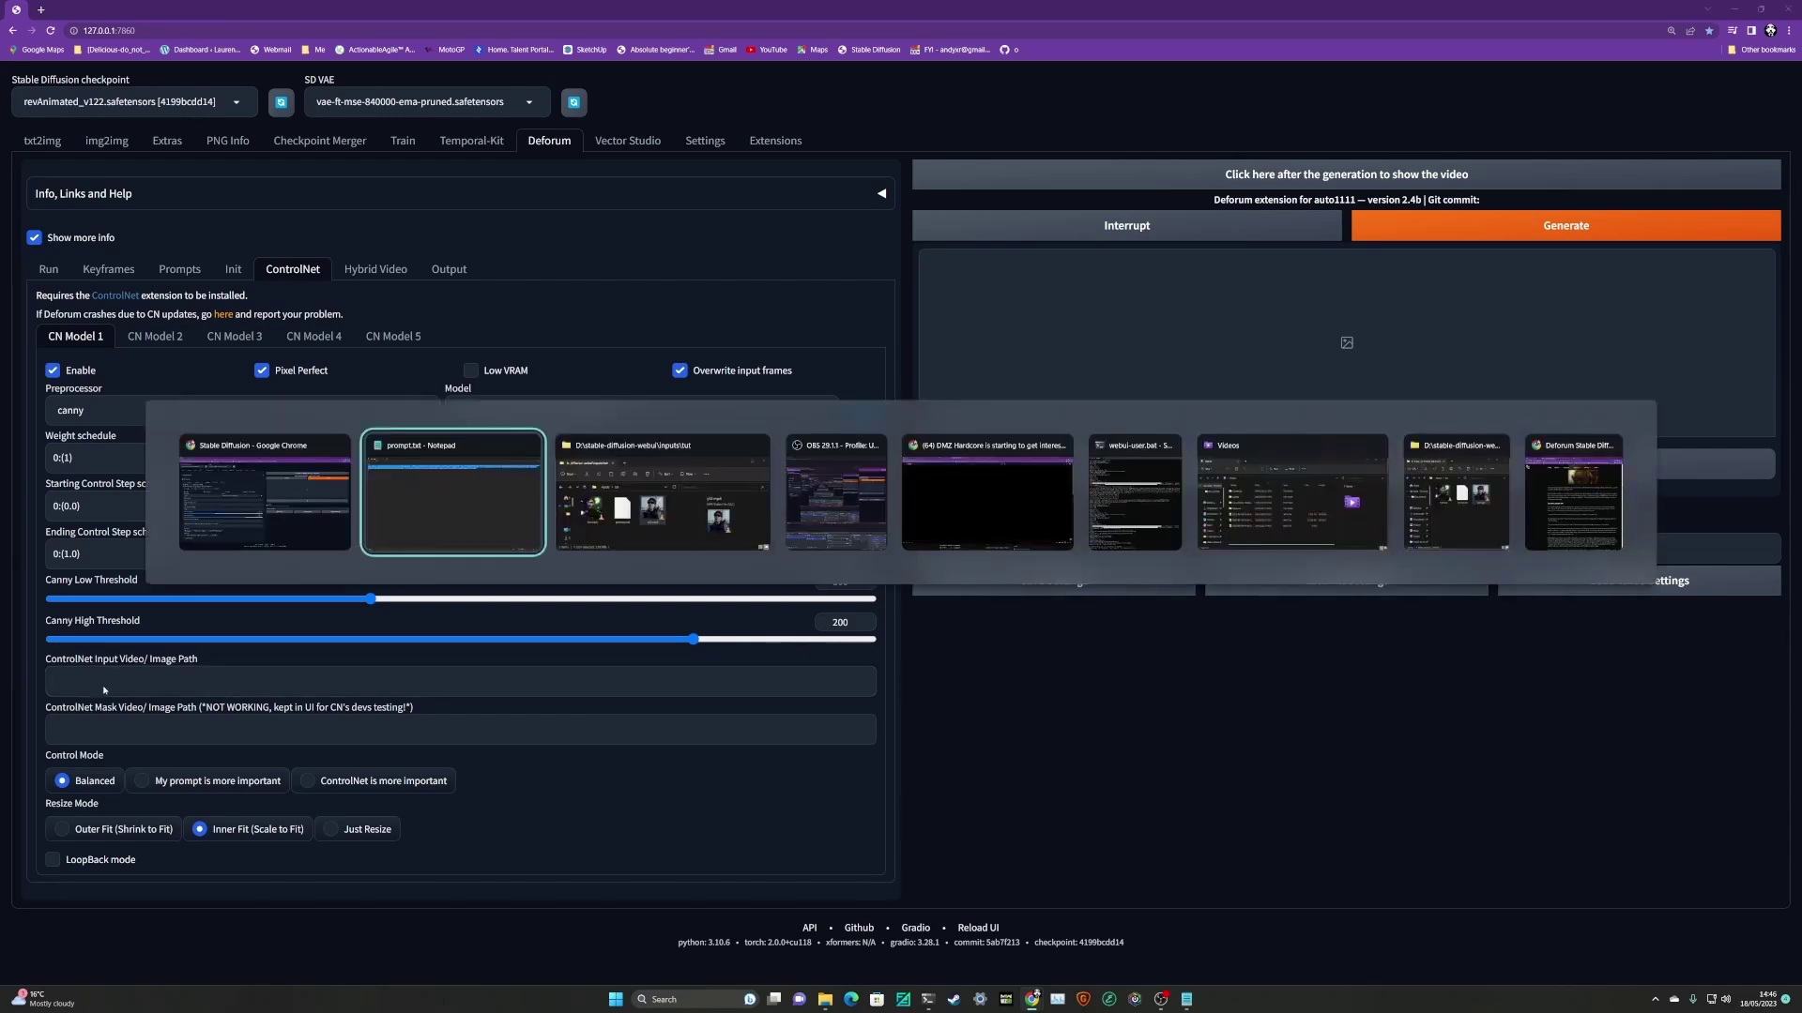
{"action": "key", "text": "alt+Tab"}
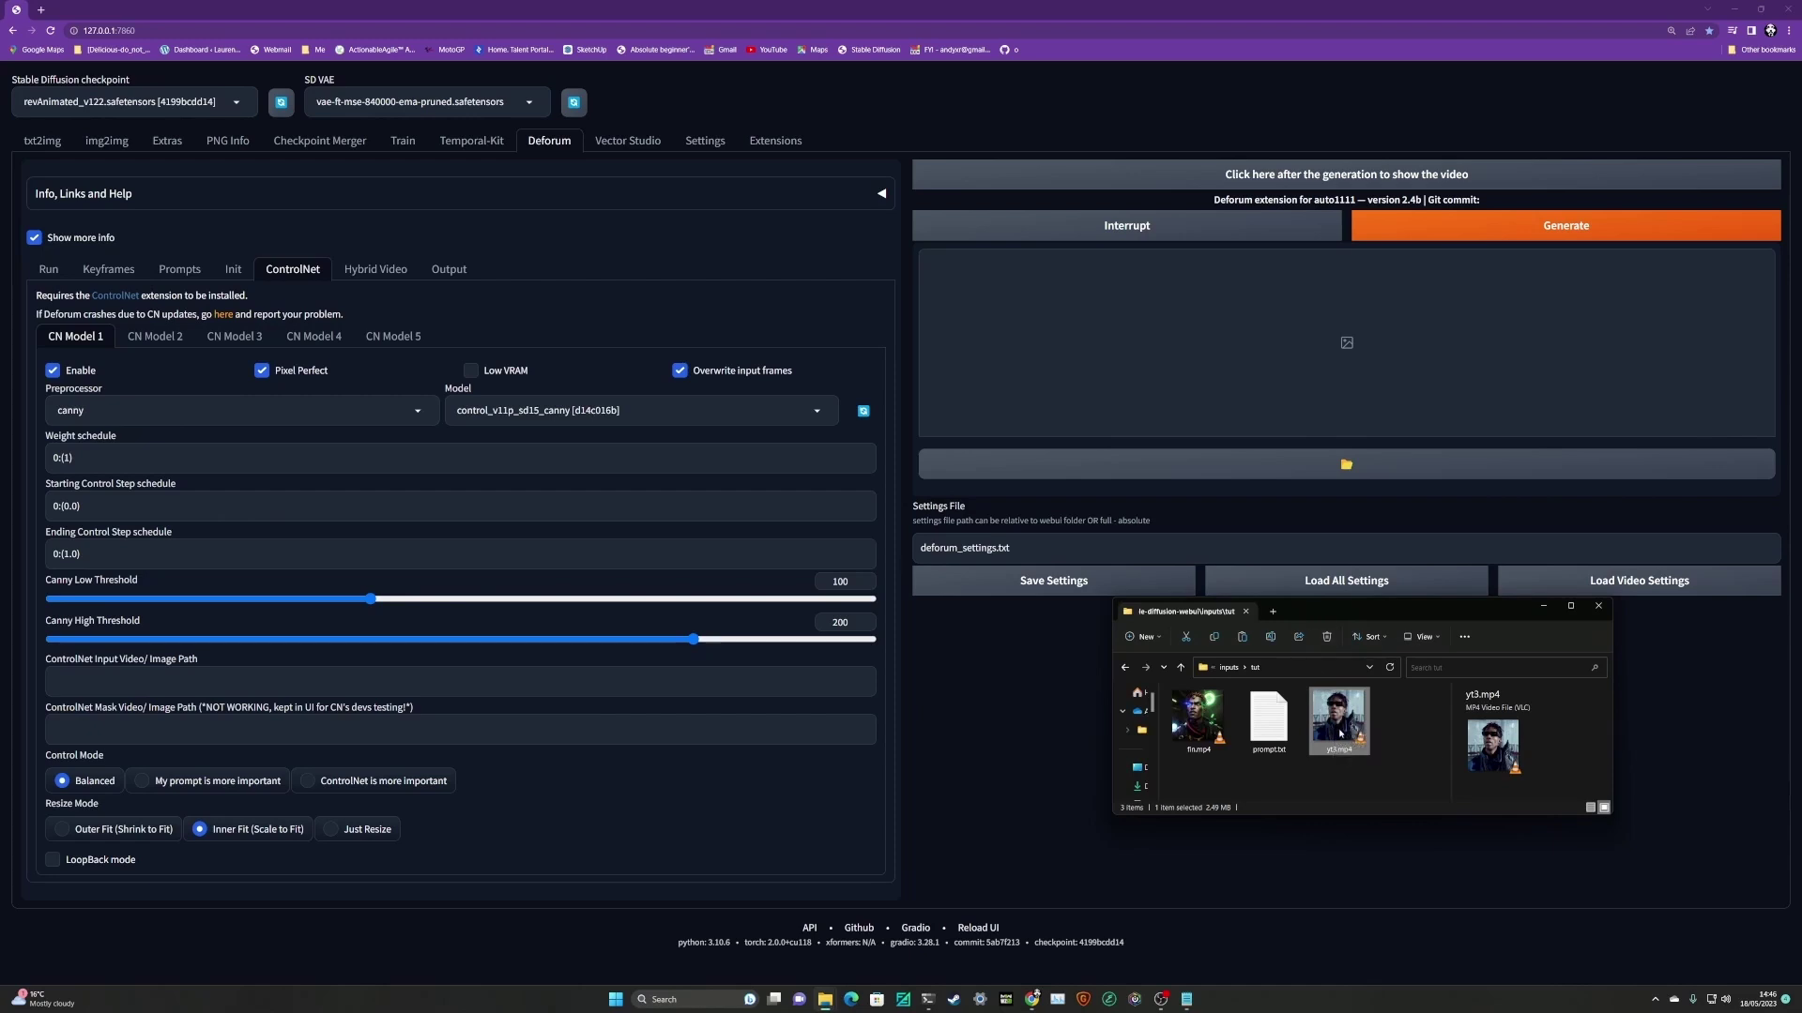
{"action": "right_click", "coordinate": [1337, 730]}
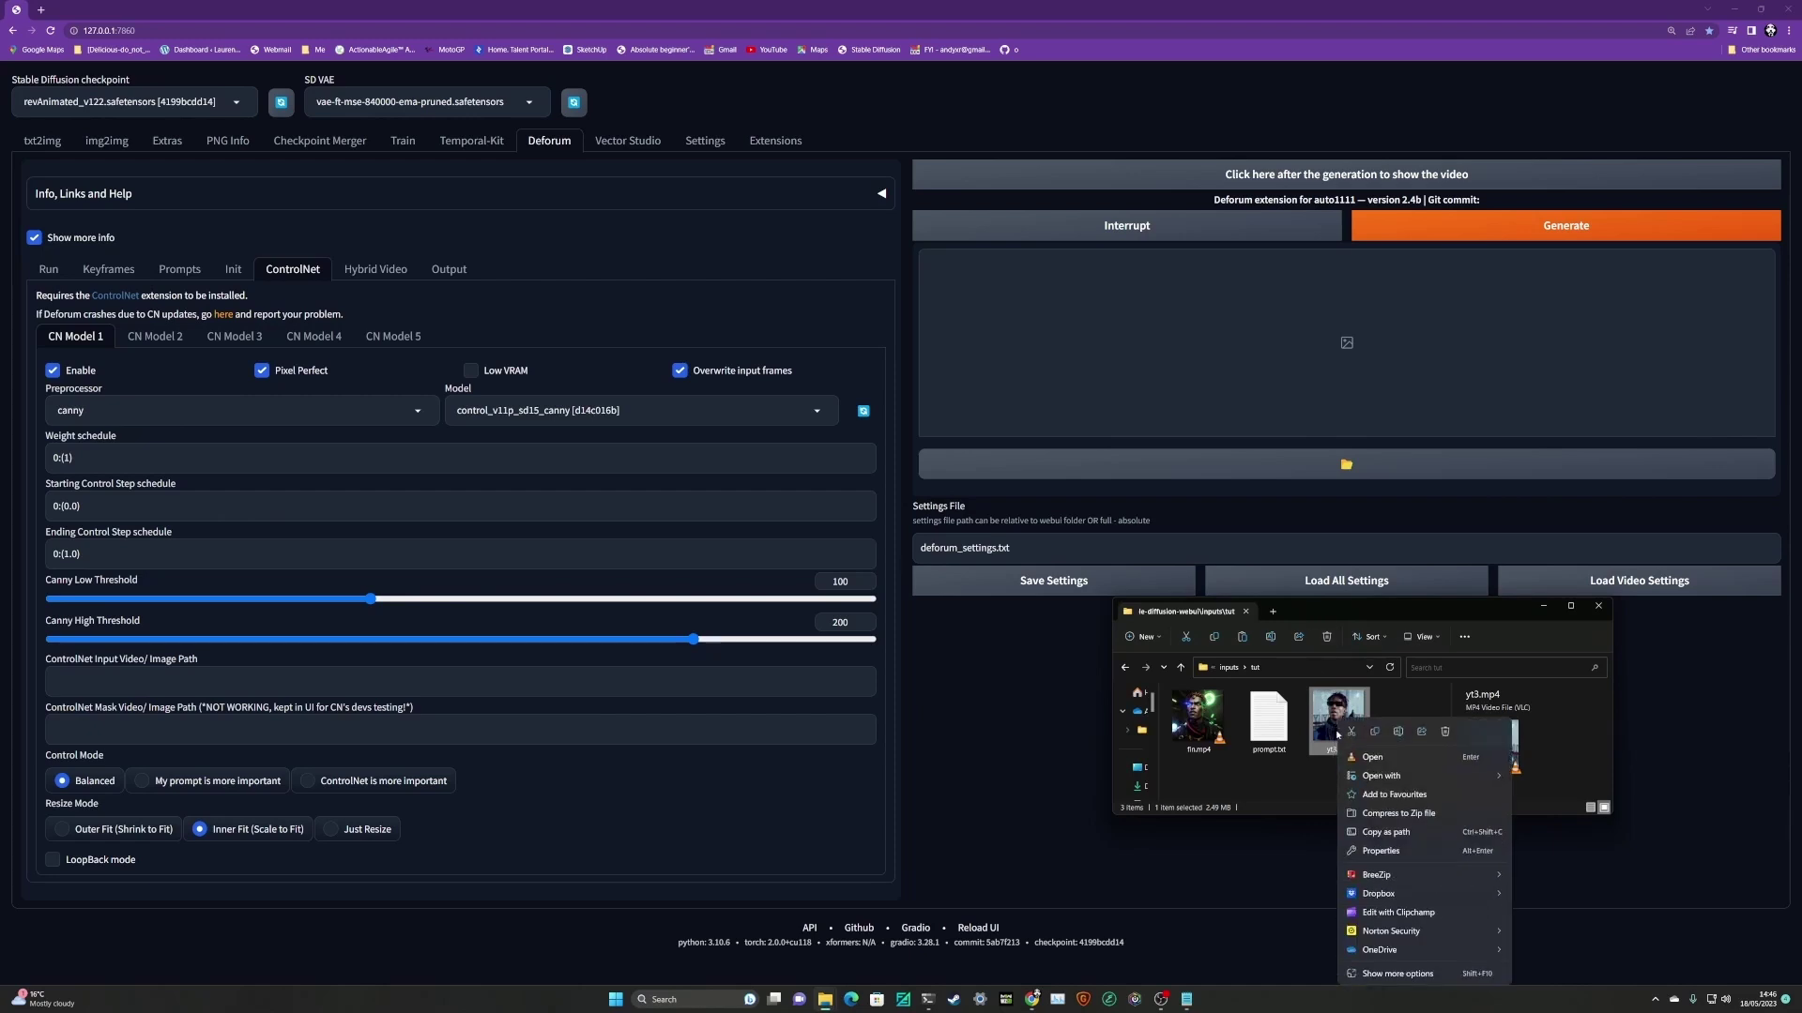
{"action": "left_click", "coordinate": [1385, 833]}
{"action": "left_click", "coordinate": [117, 681]}
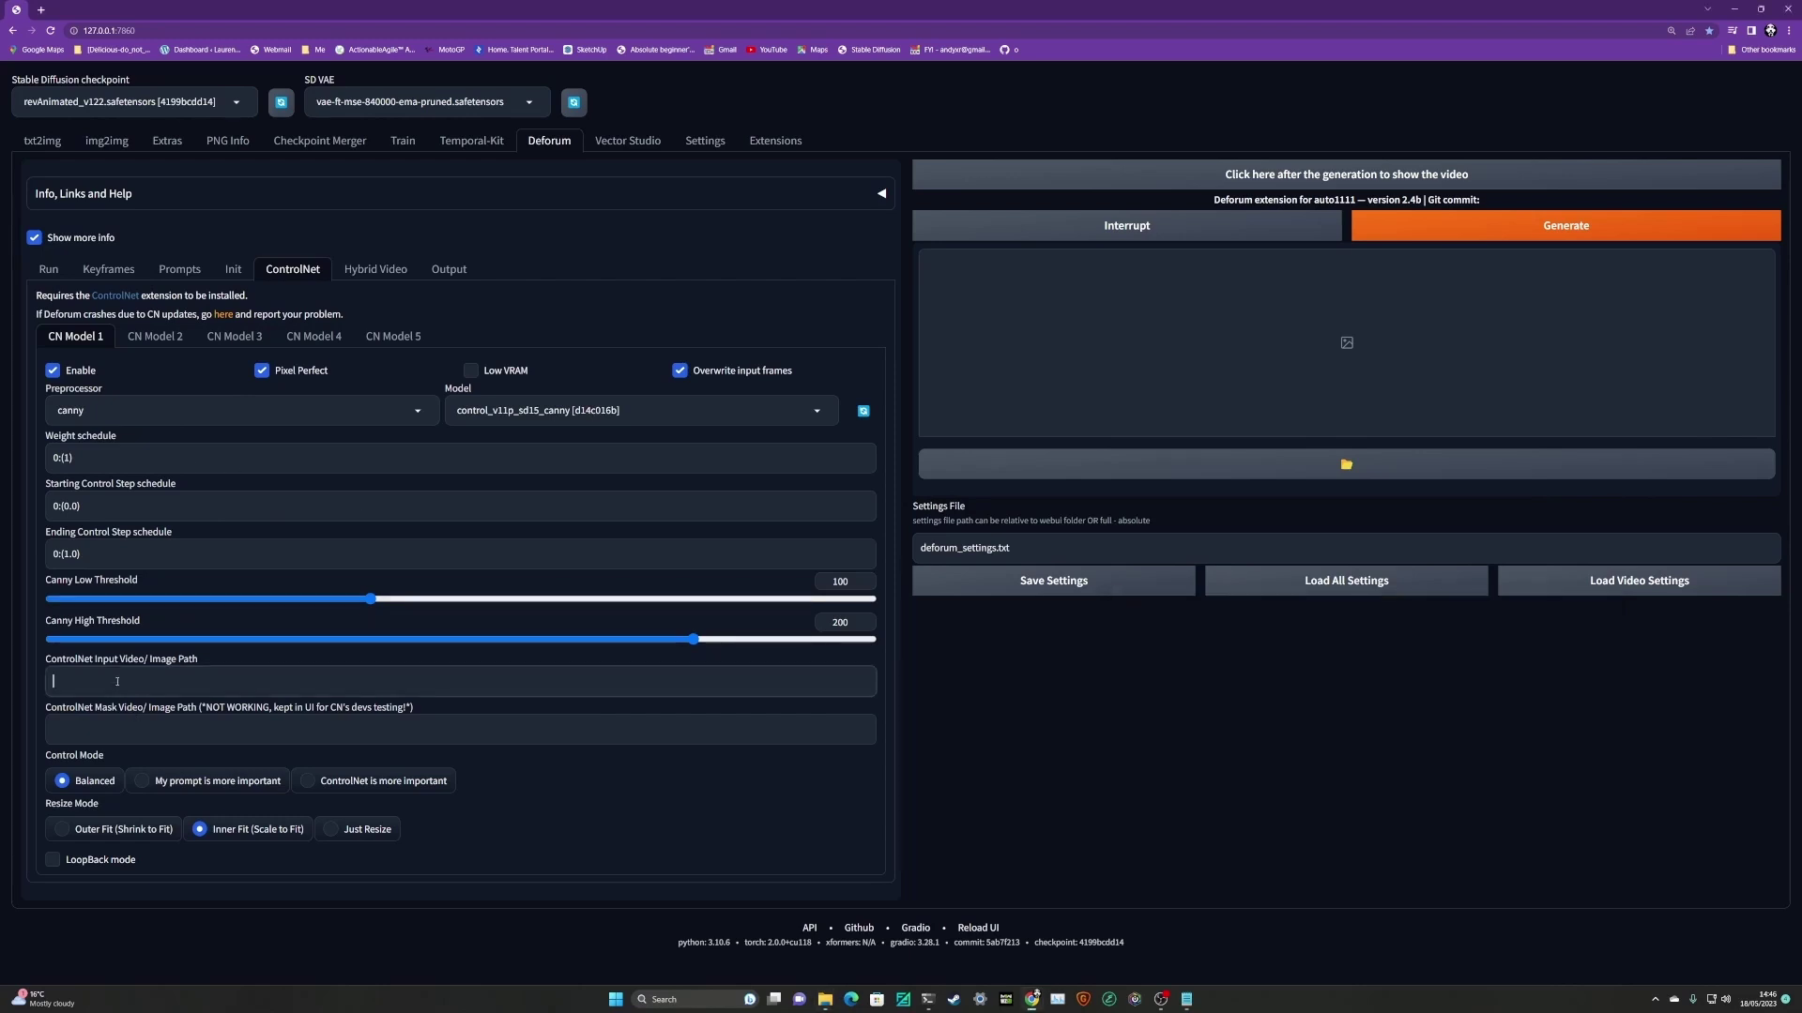
{"action": "key", "text": "ctrl+v"}
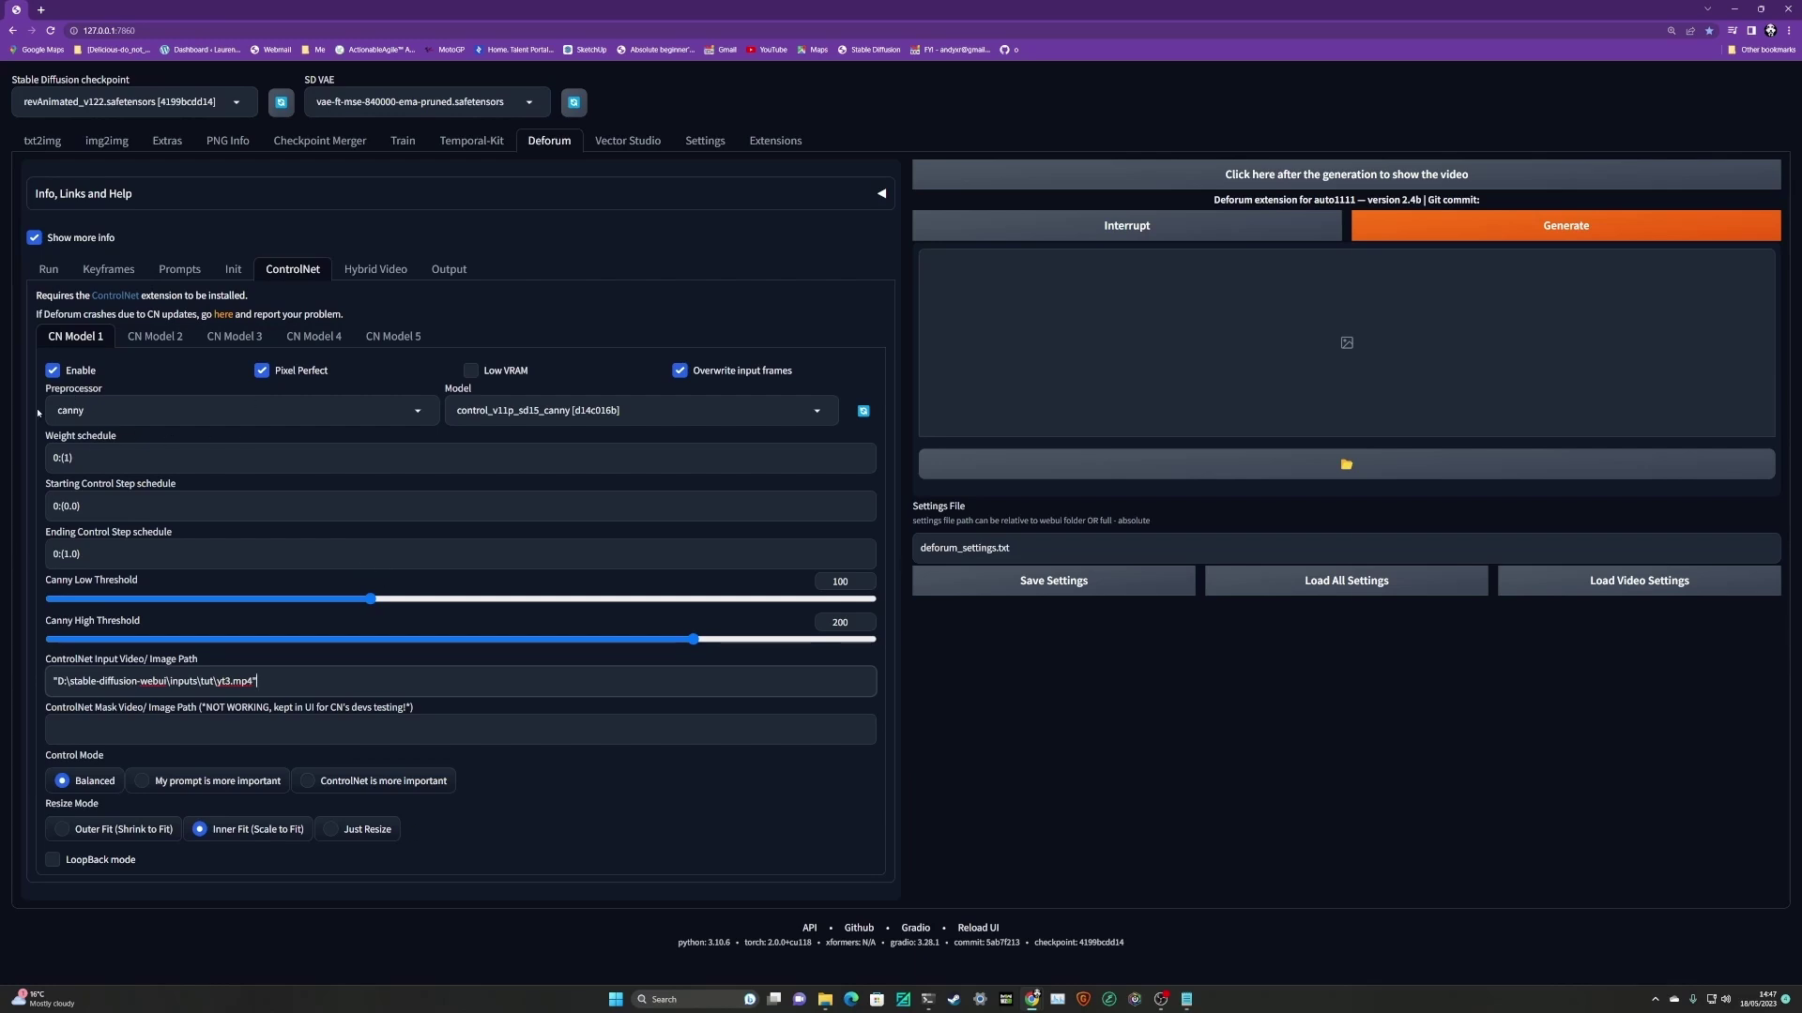
Enable the second ControlNet model with the openpose_face preprocessor and the control_v11p_sd15_openpose [cab727d4] model
{"action": "left_click", "coordinate": [153, 336]}
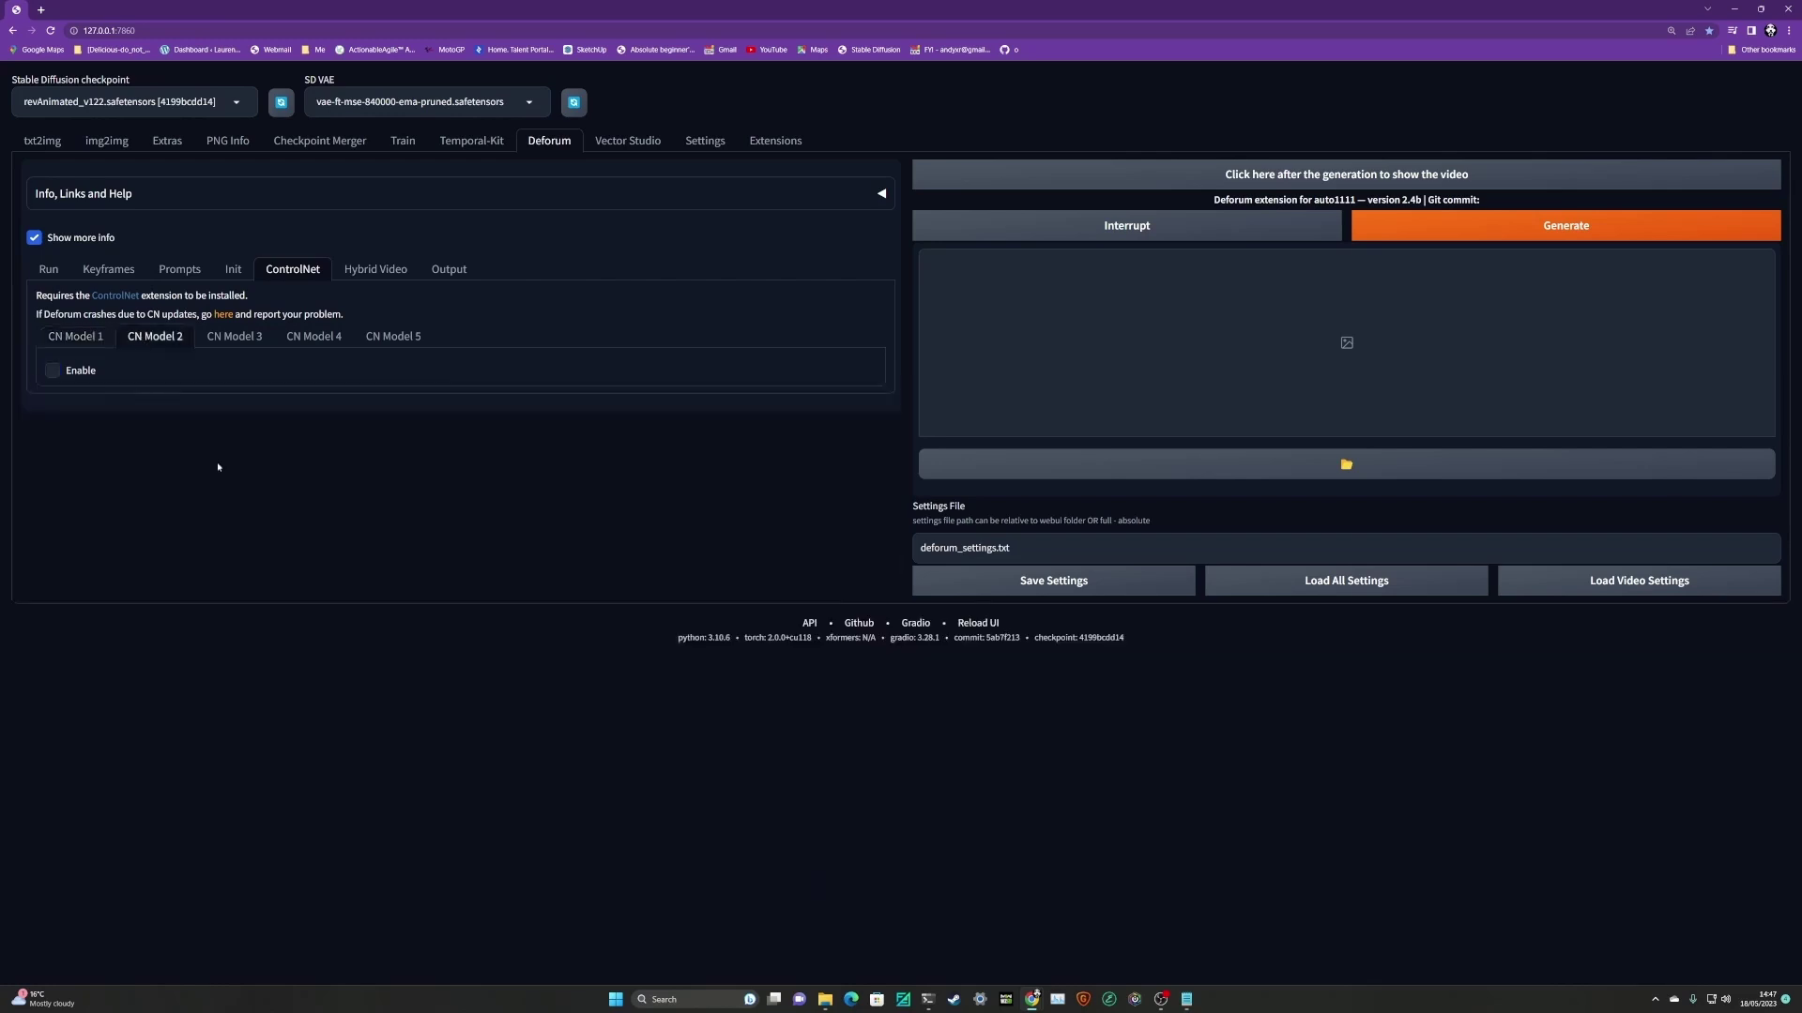
{"action": "left_click", "coordinate": [79, 373]}
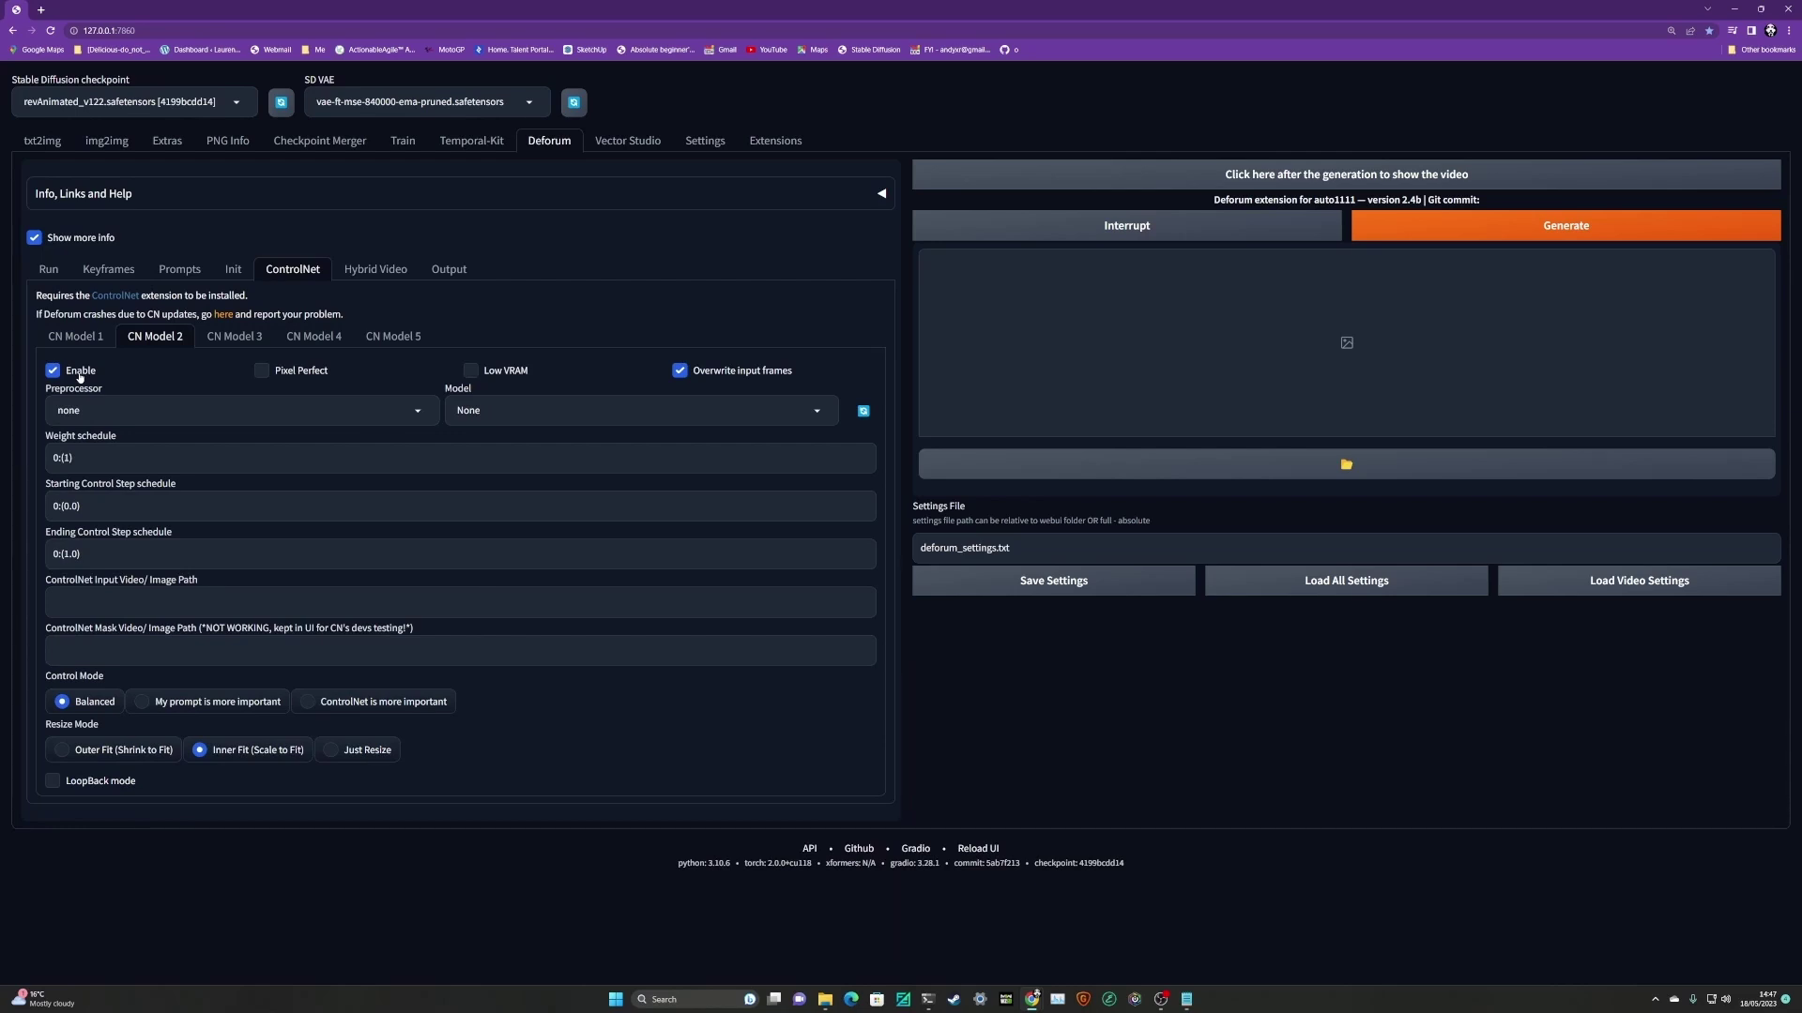
{"action": "left_click", "coordinate": [130, 413]}
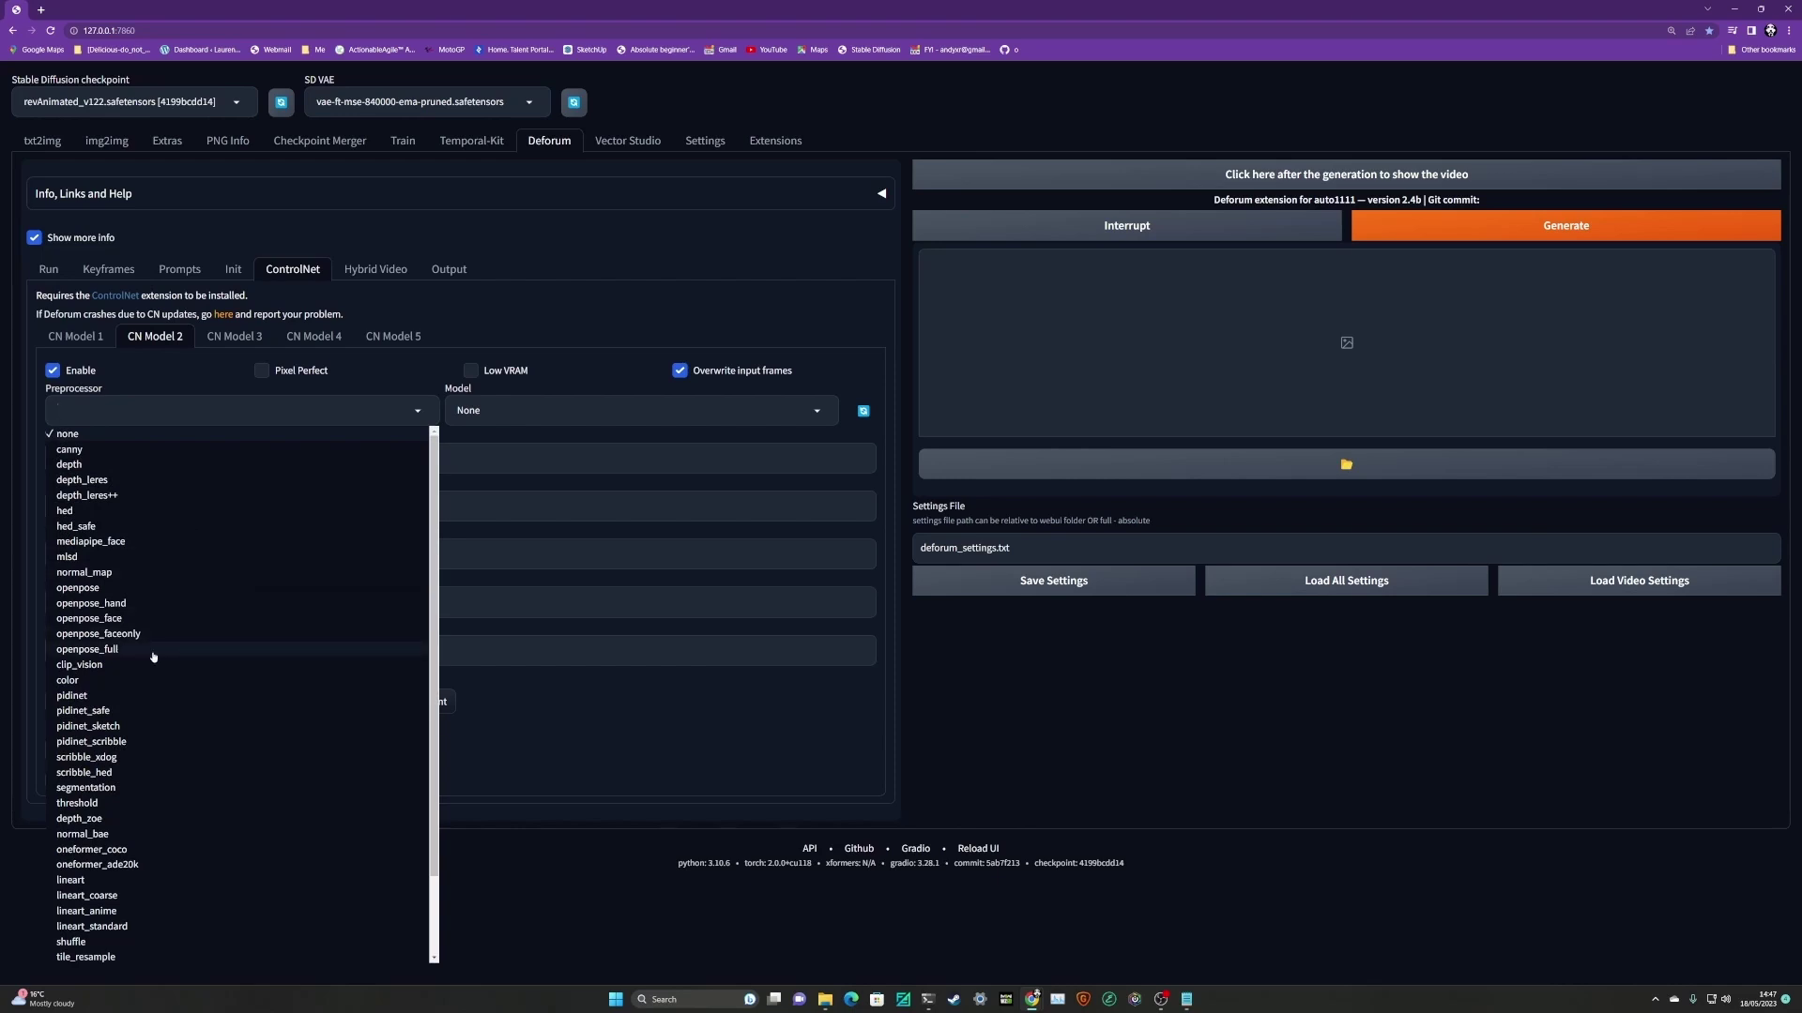
{"action": "left_click", "coordinate": [105, 619]}
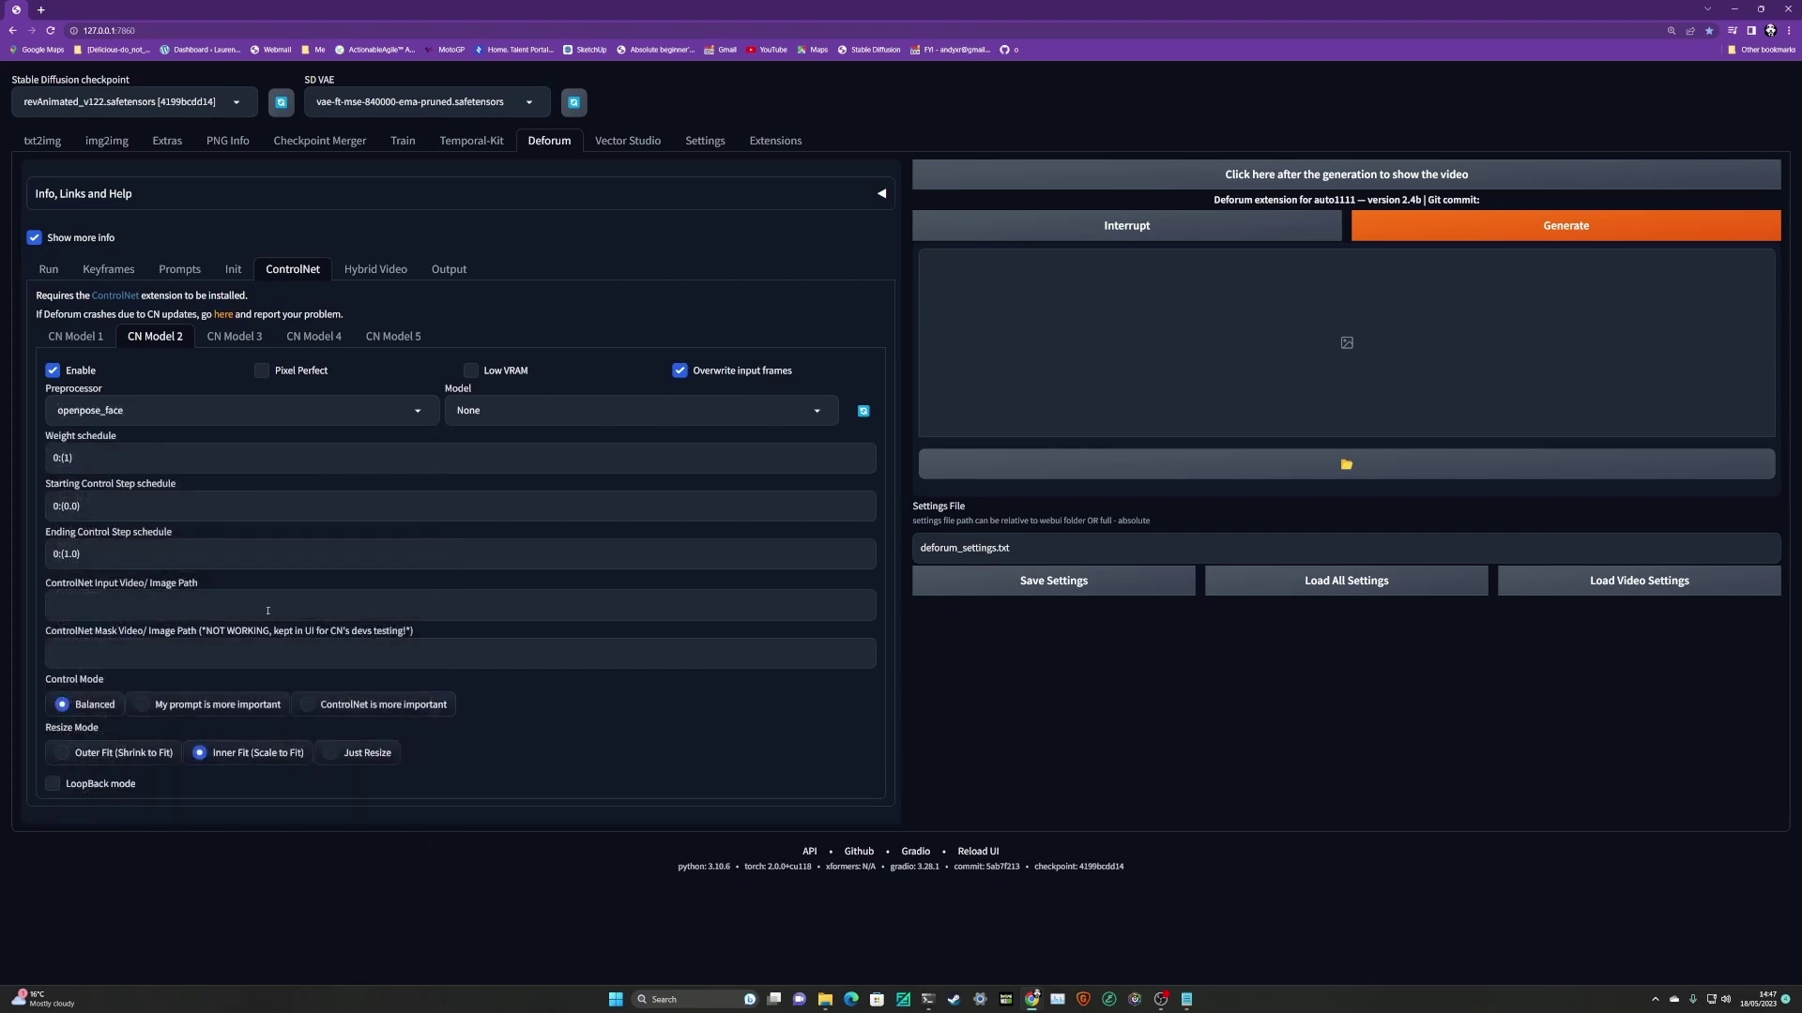
{"action": "left_click", "coordinate": [816, 416]}
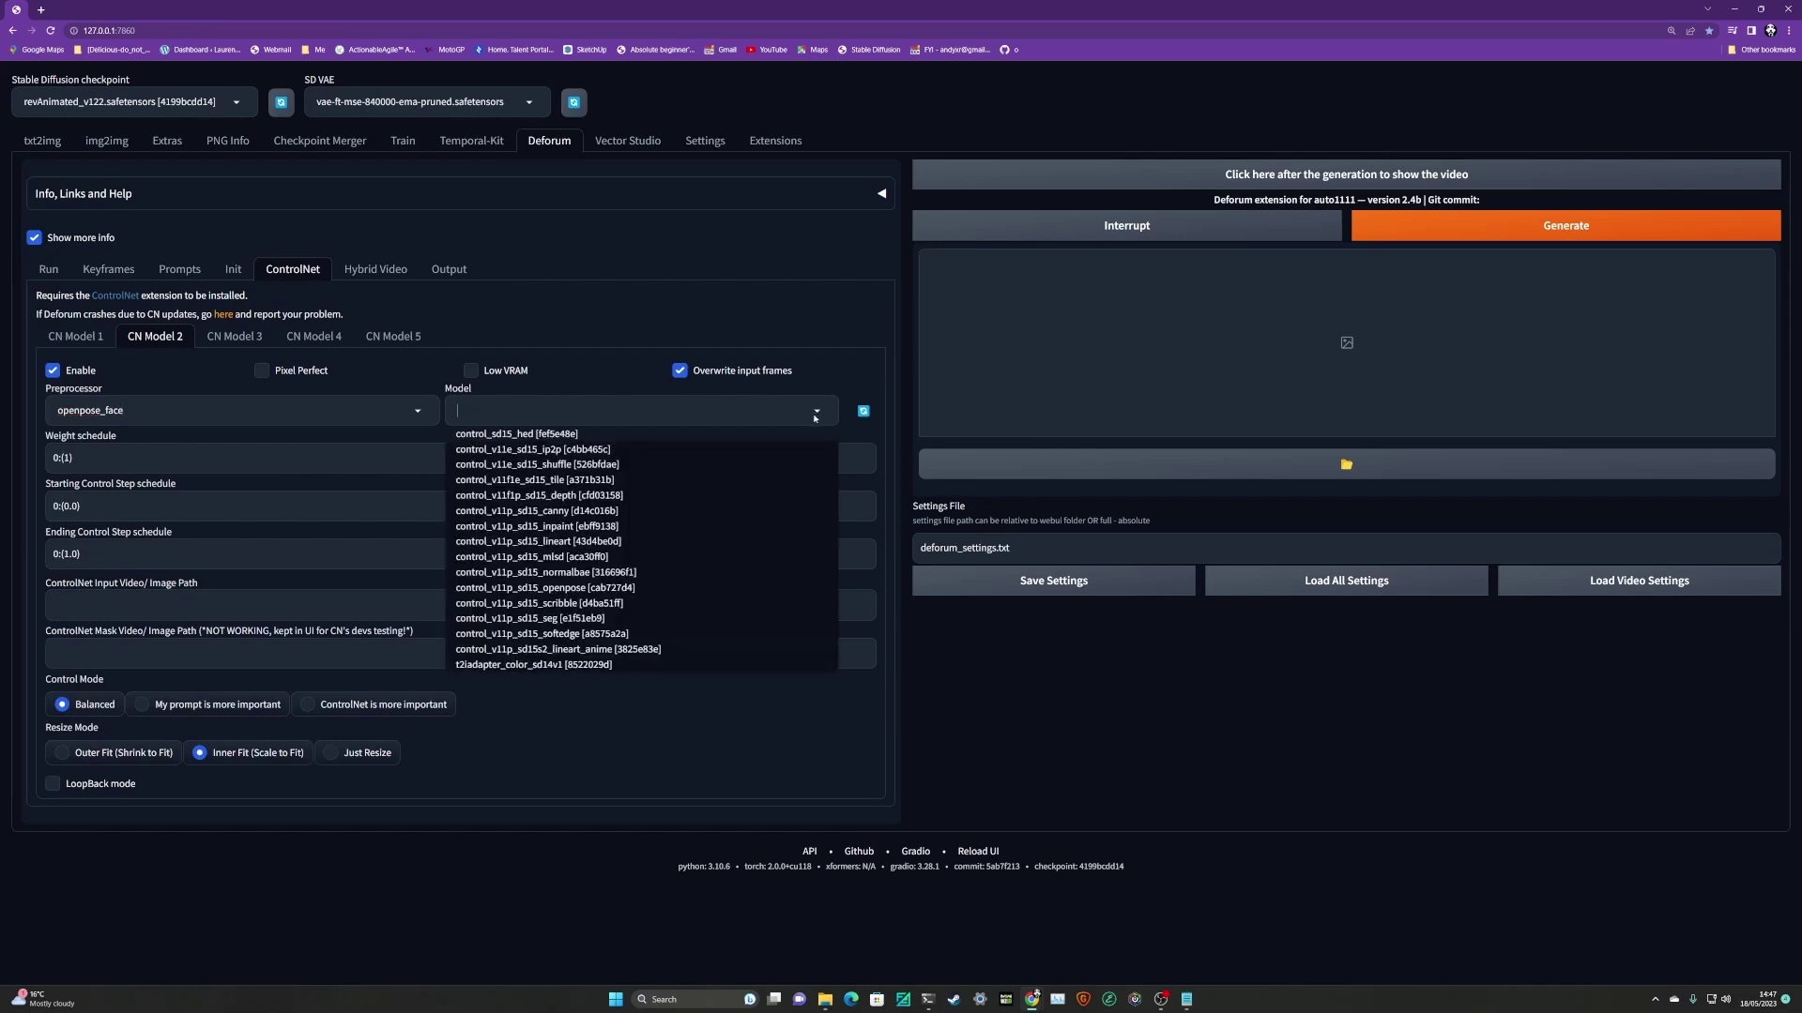
{"action": "left_click", "coordinate": [572, 589]}
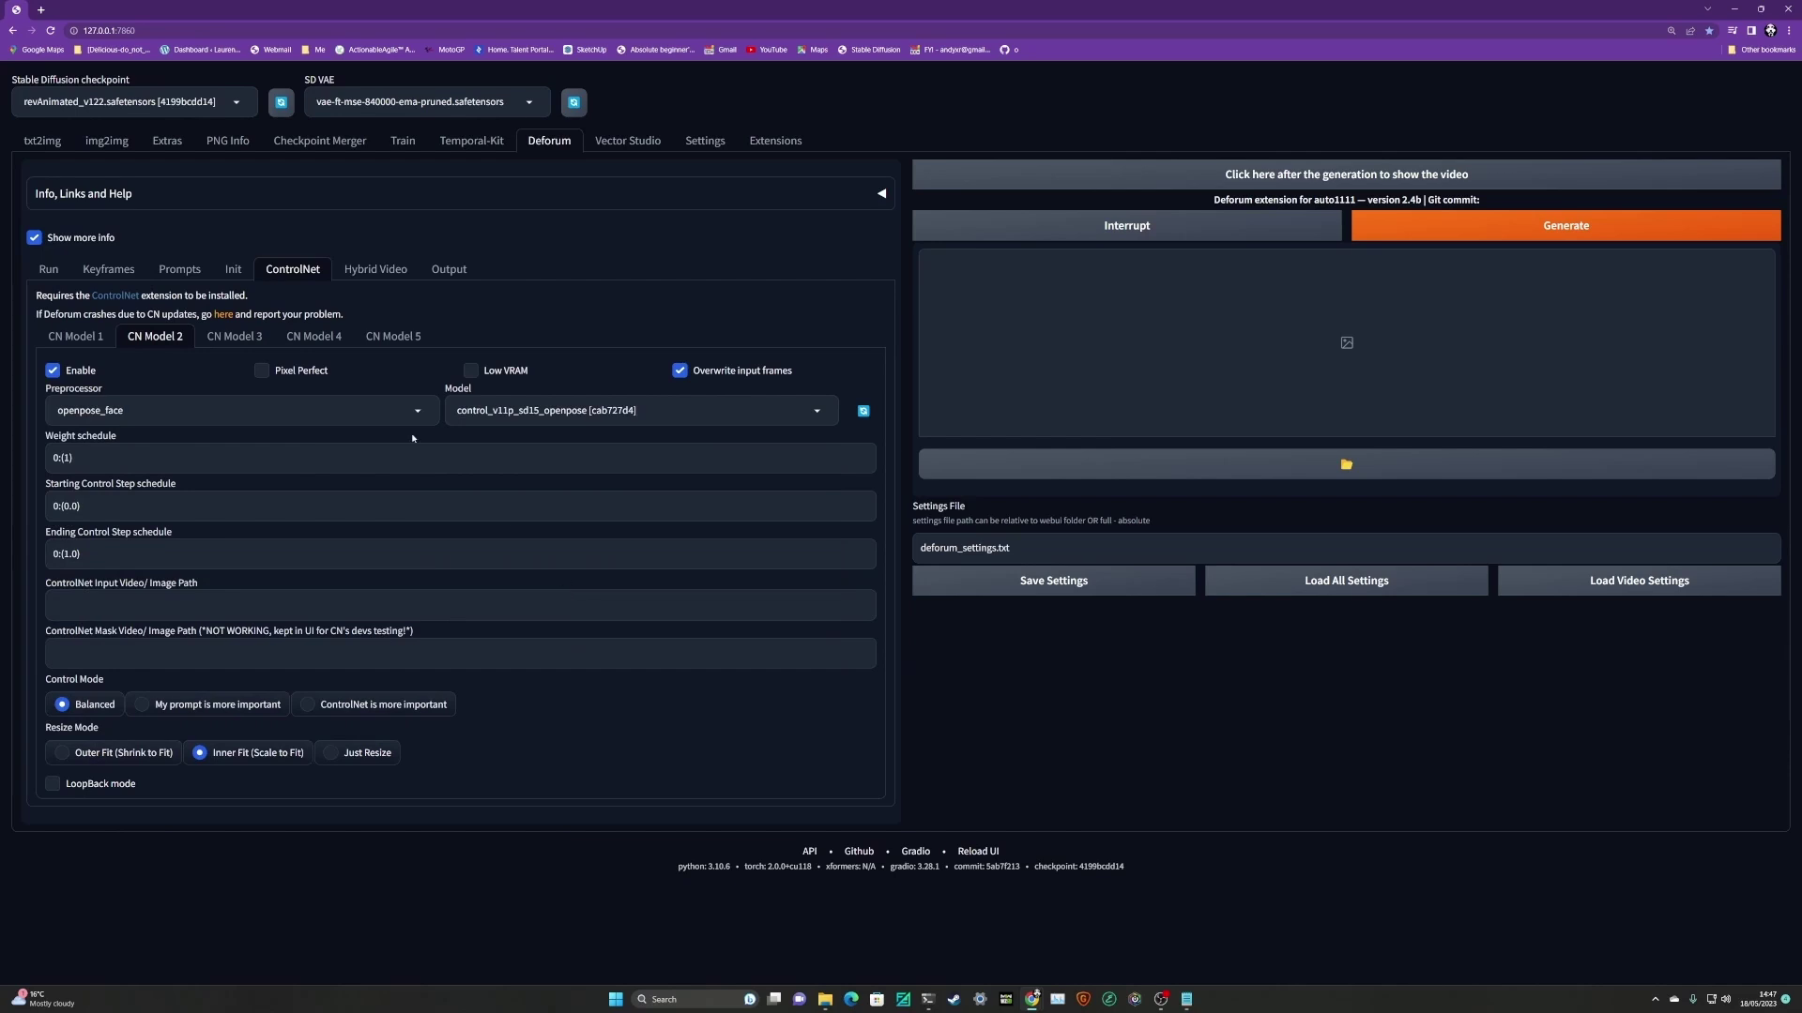
{"action": "left_click", "coordinate": [419, 413]}
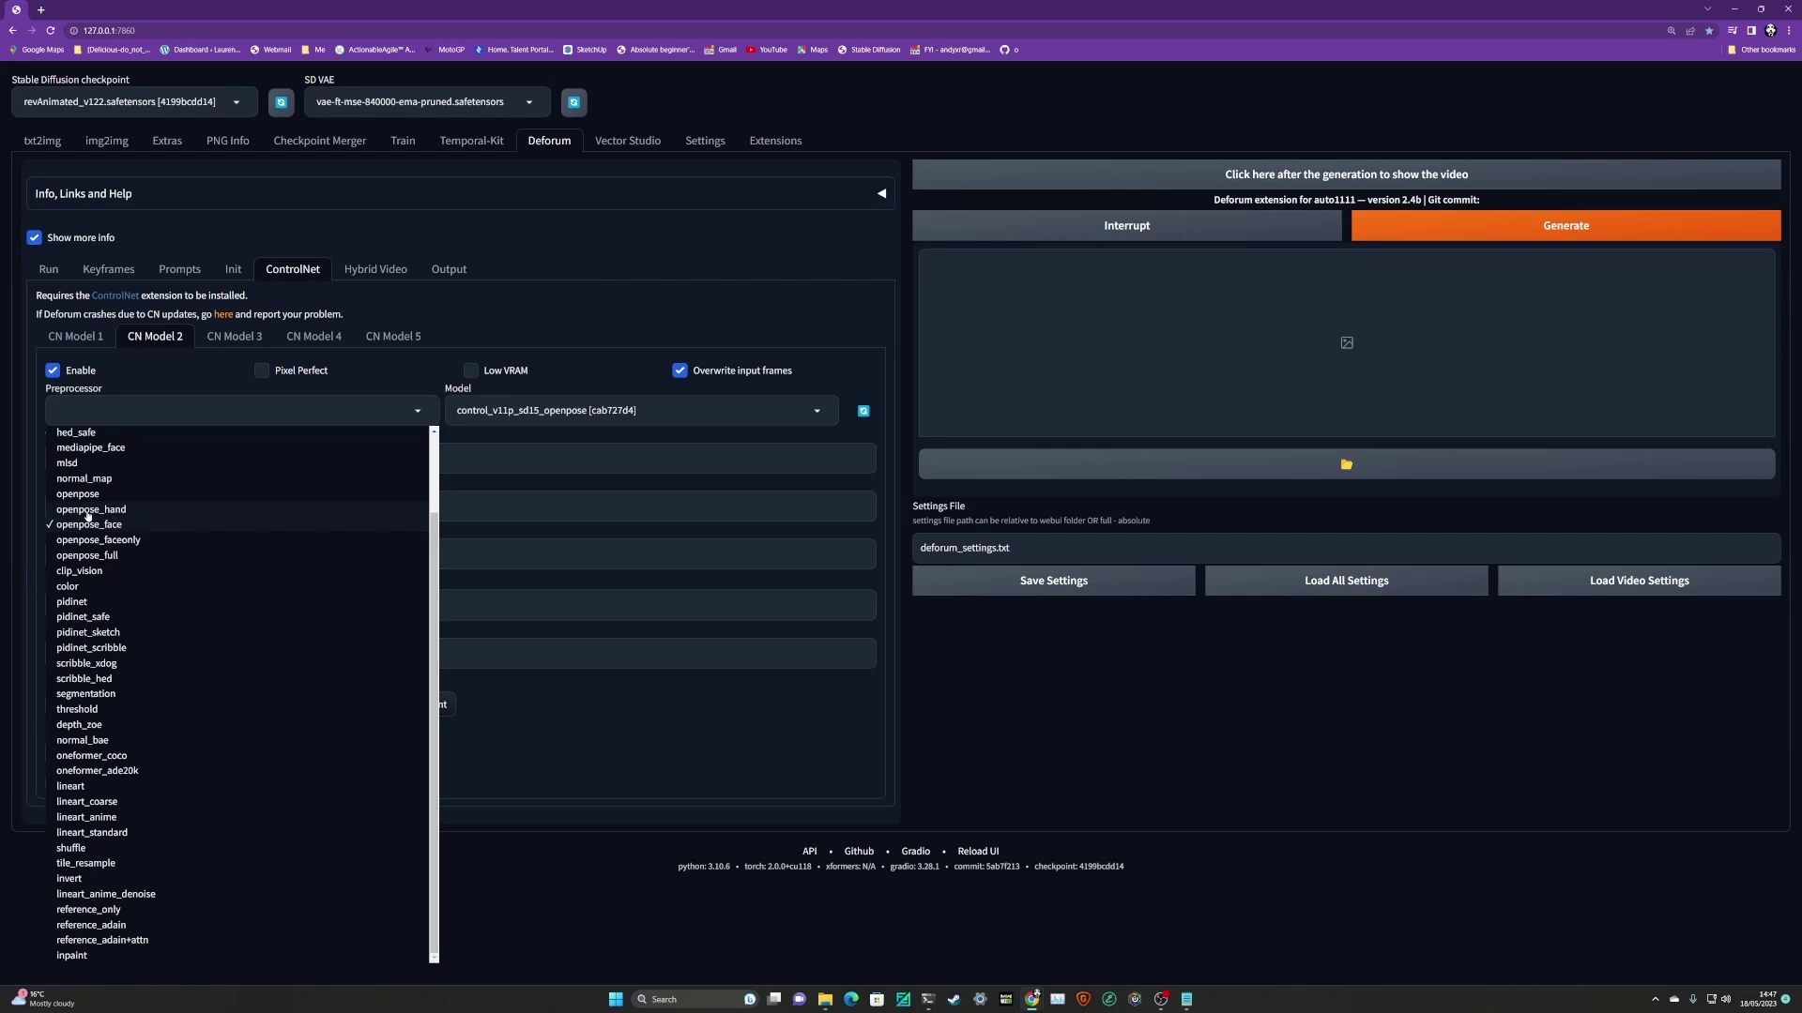
{"action": "left_click", "coordinate": [644, 296]}
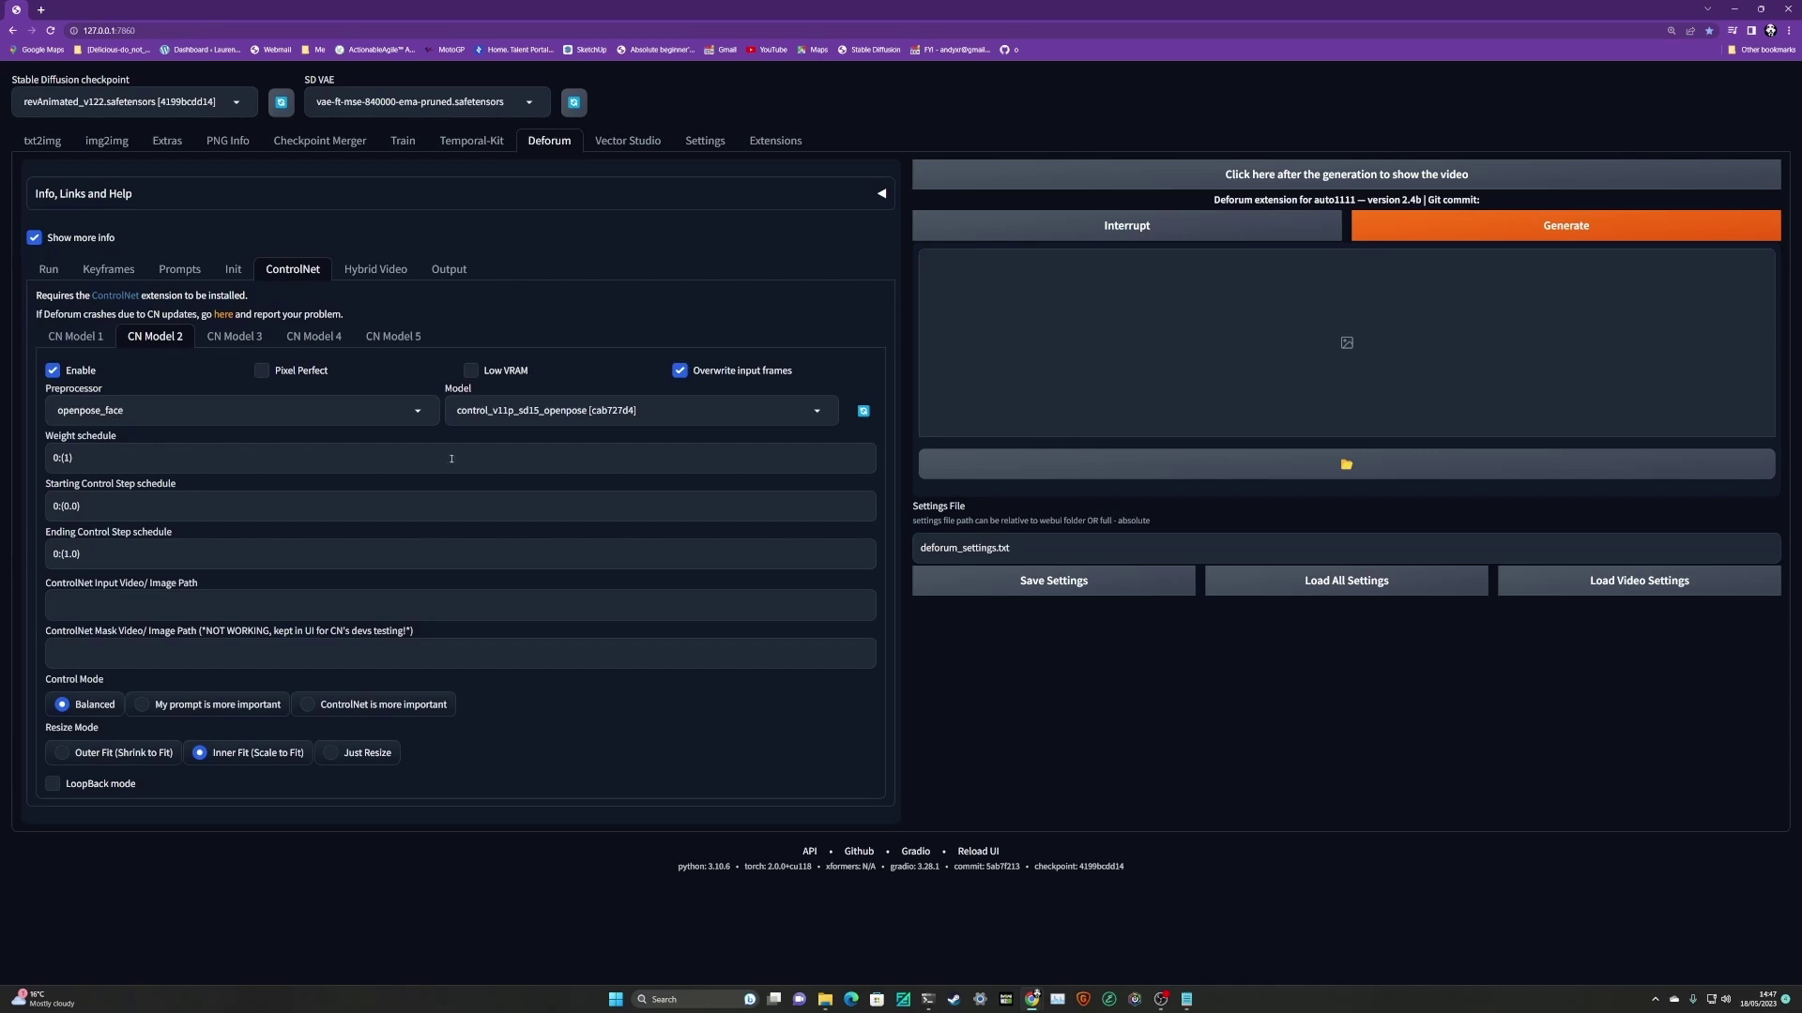
Paste the yt3.mp4 path as the second ControlNet's input video, make ControlNet more important than the prompt and turn on Pixel Perfect
{"action": "left_click", "coordinate": [67, 458]}
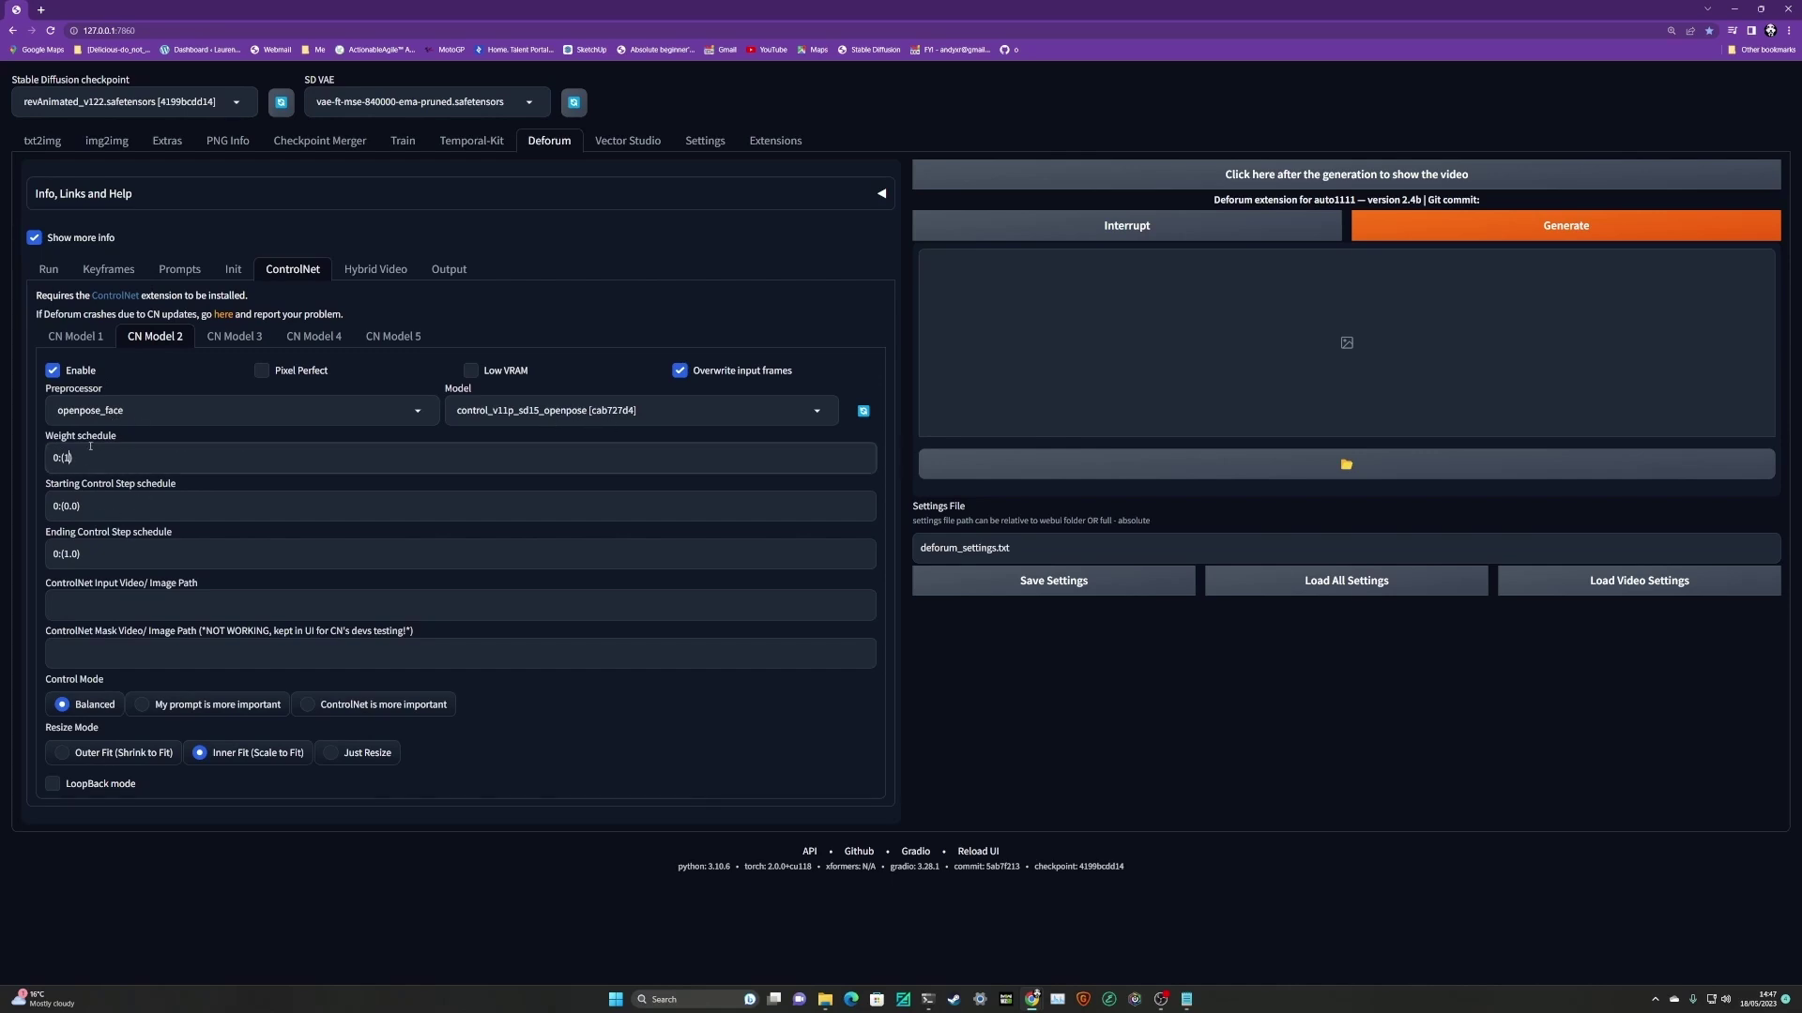
{"action": "left_click", "coordinate": [189, 606]}
{"action": "key", "text": "ctrl+v"}
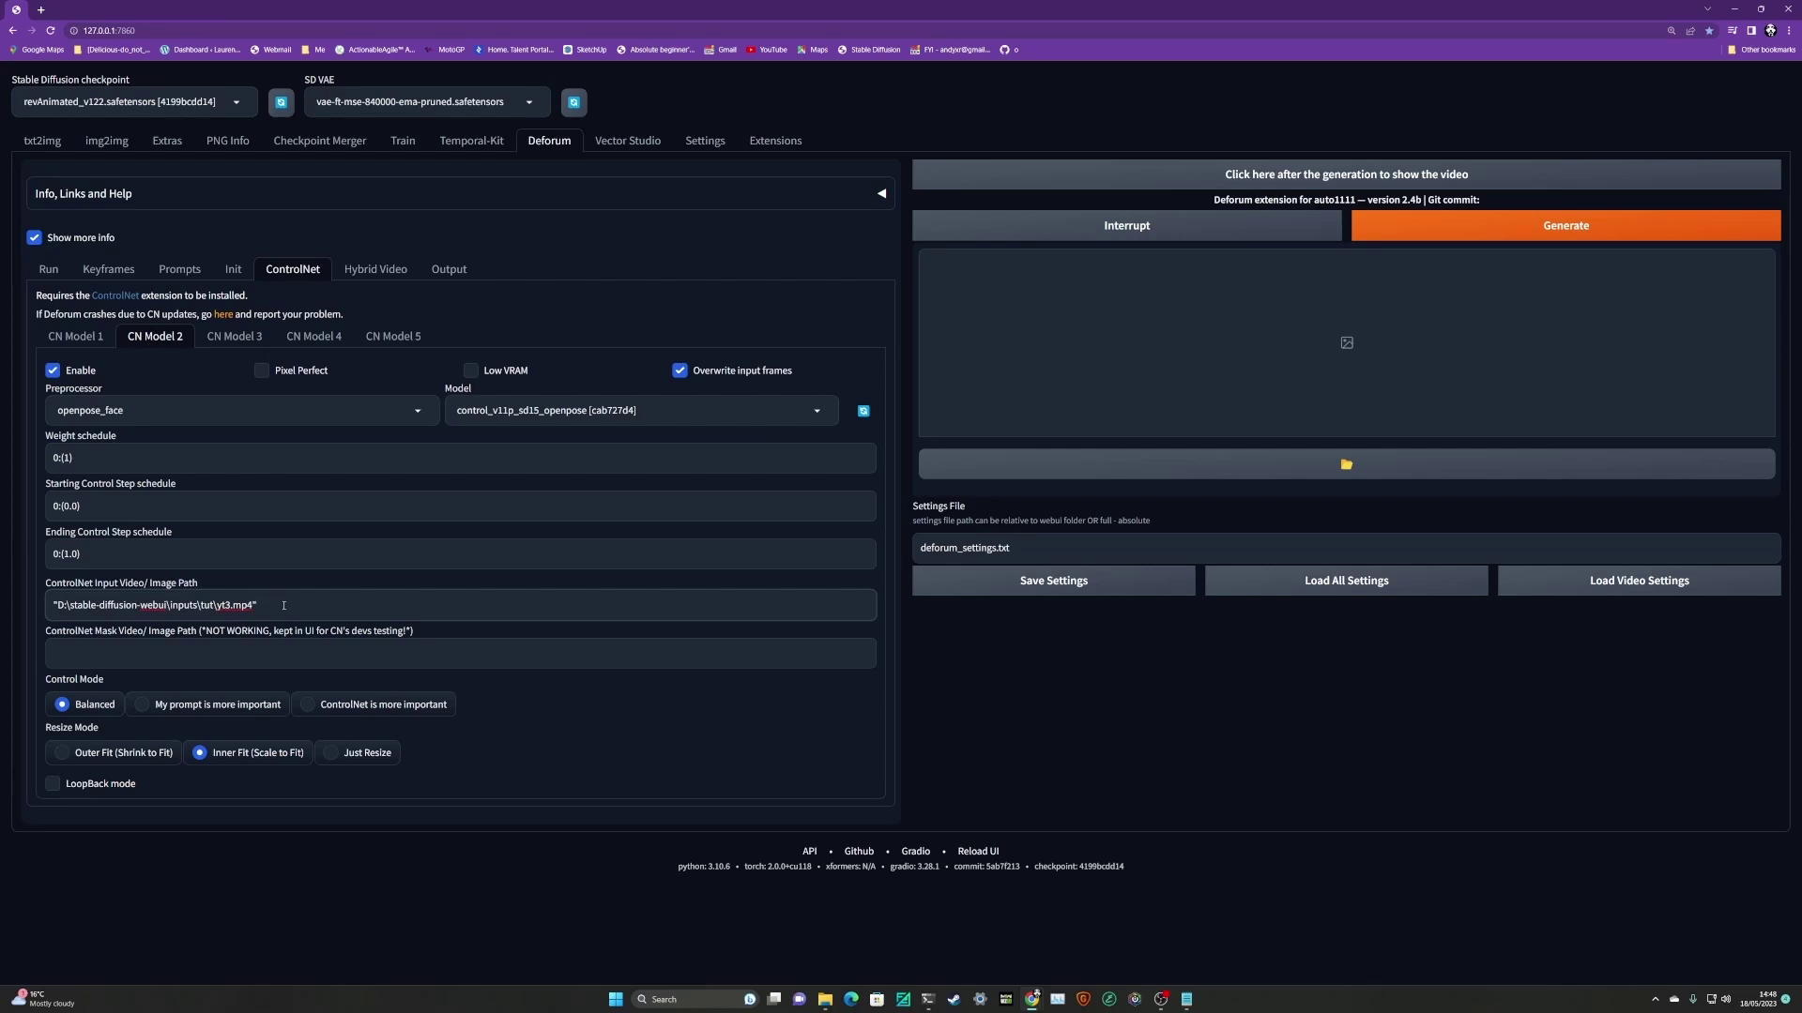
{"action": "left_click", "coordinate": [414, 706]}
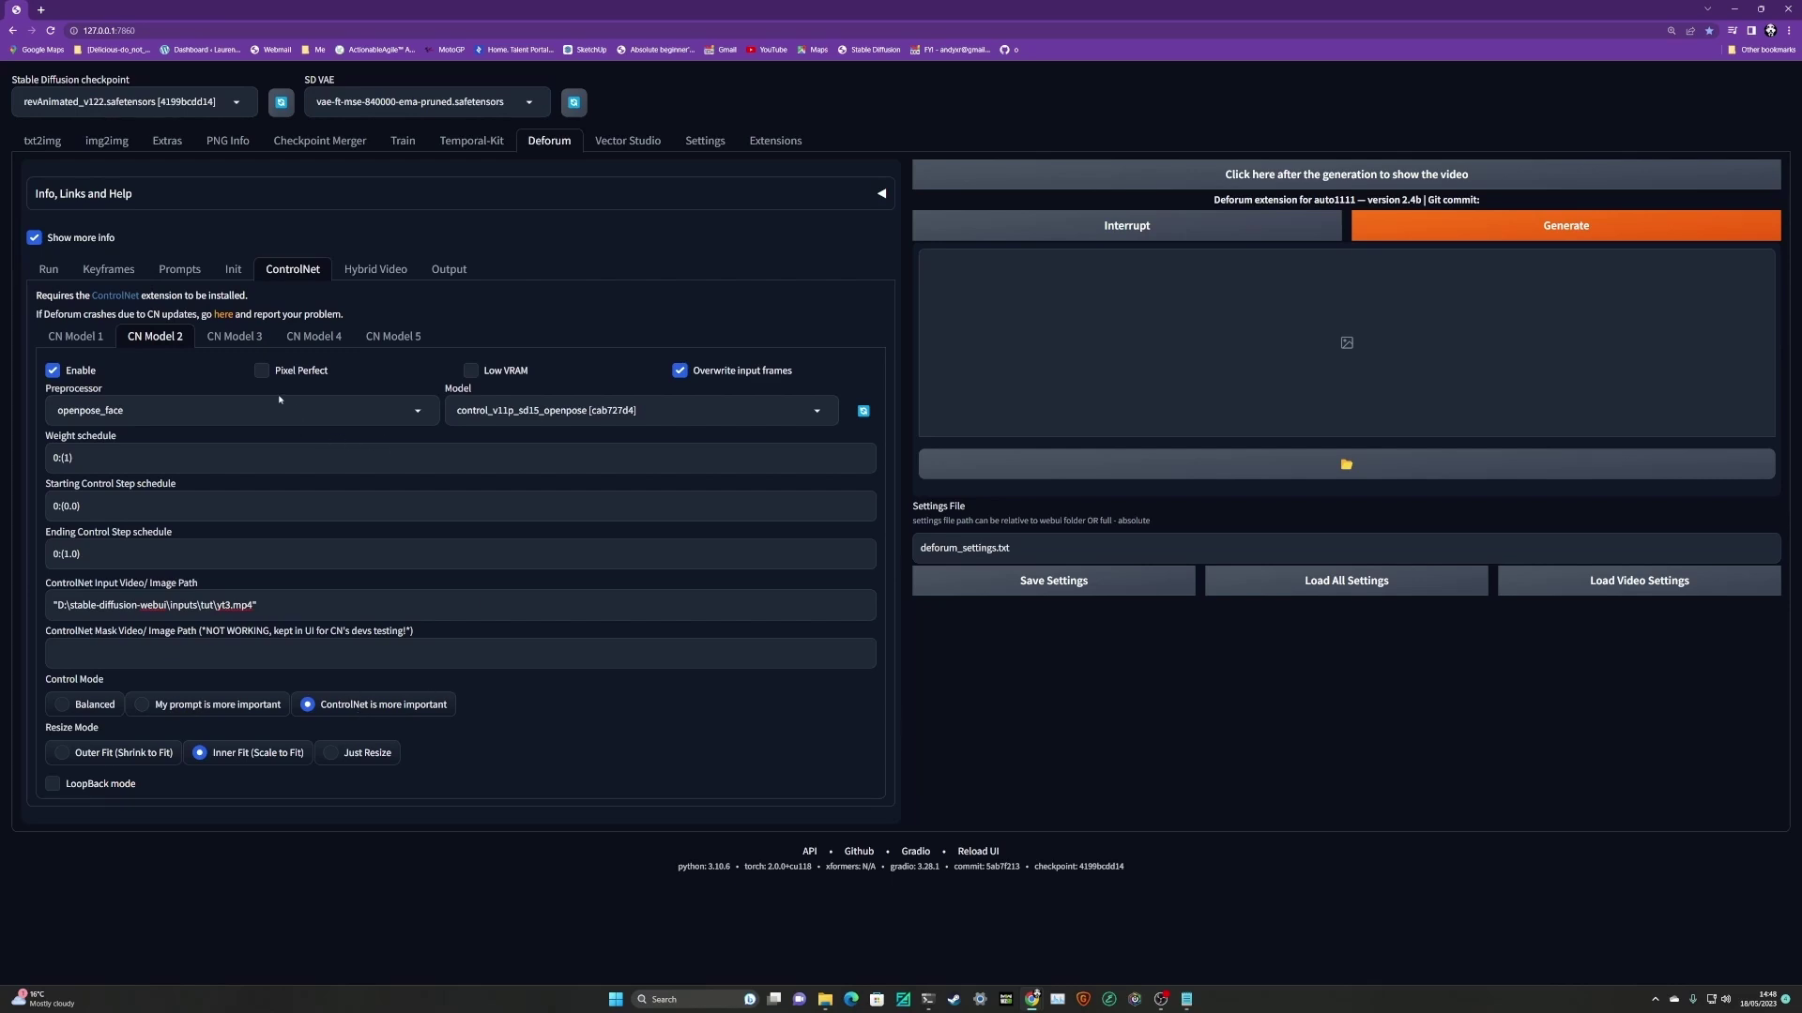
{"action": "left_click", "coordinate": [265, 373]}
Set the video output frame rate to 30 FPS and turn on automatic deletion of images when the video is ready
{"action": "left_click", "coordinate": [370, 272]}
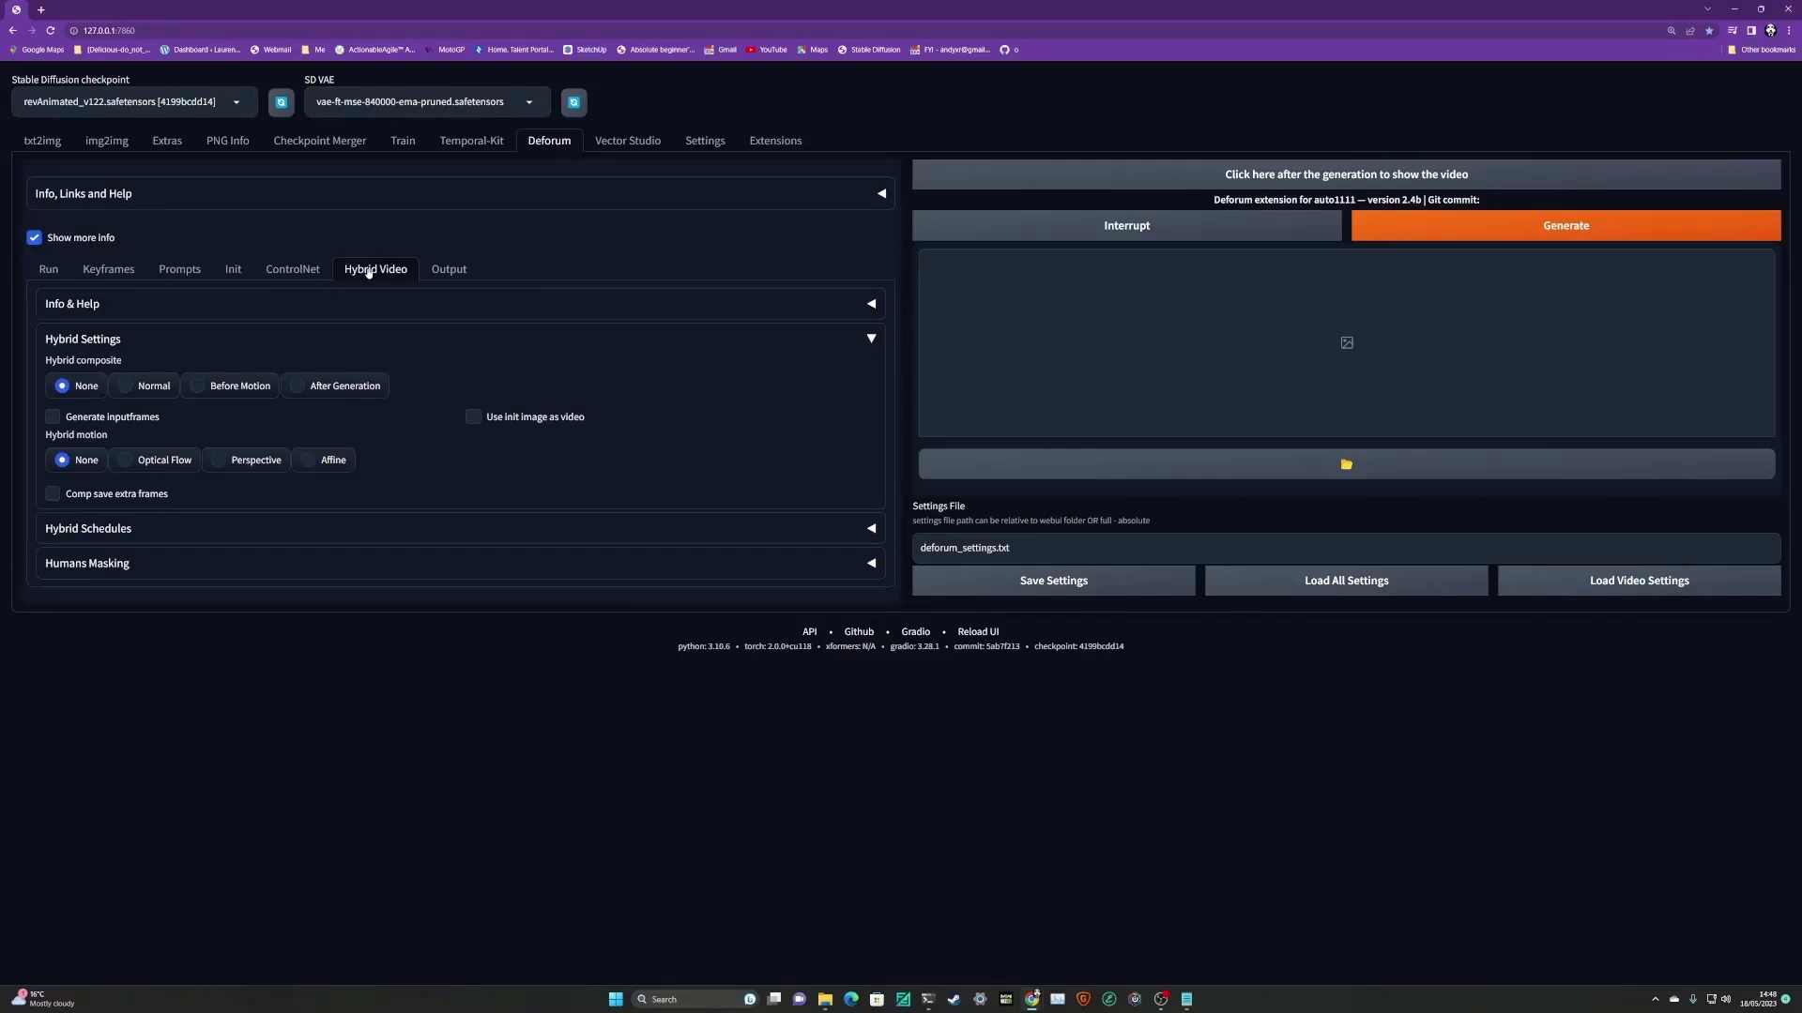
{"action": "left_click", "coordinate": [460, 276]}
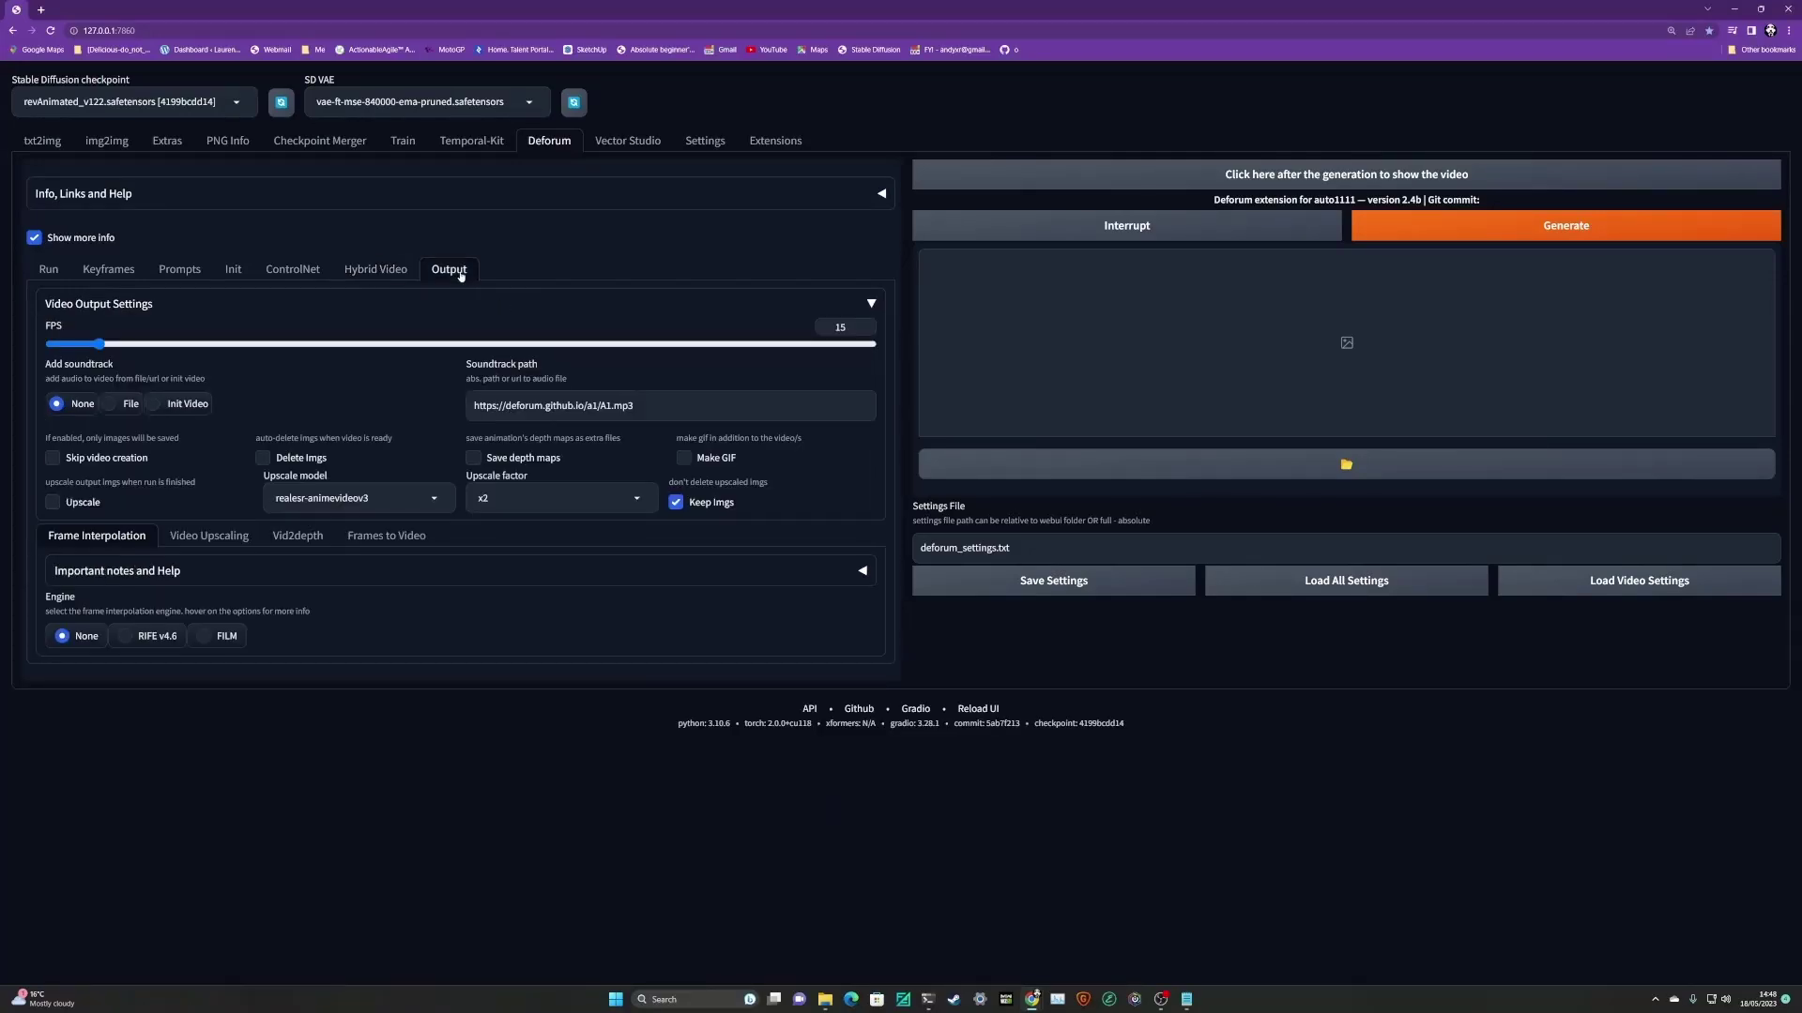
{"action": "left_click_drag", "start_coordinate": [844, 327], "coordinate": [828, 325]}
{"action": "type", "text": "30"}
{"action": "left_click", "coordinate": [234, 270]}
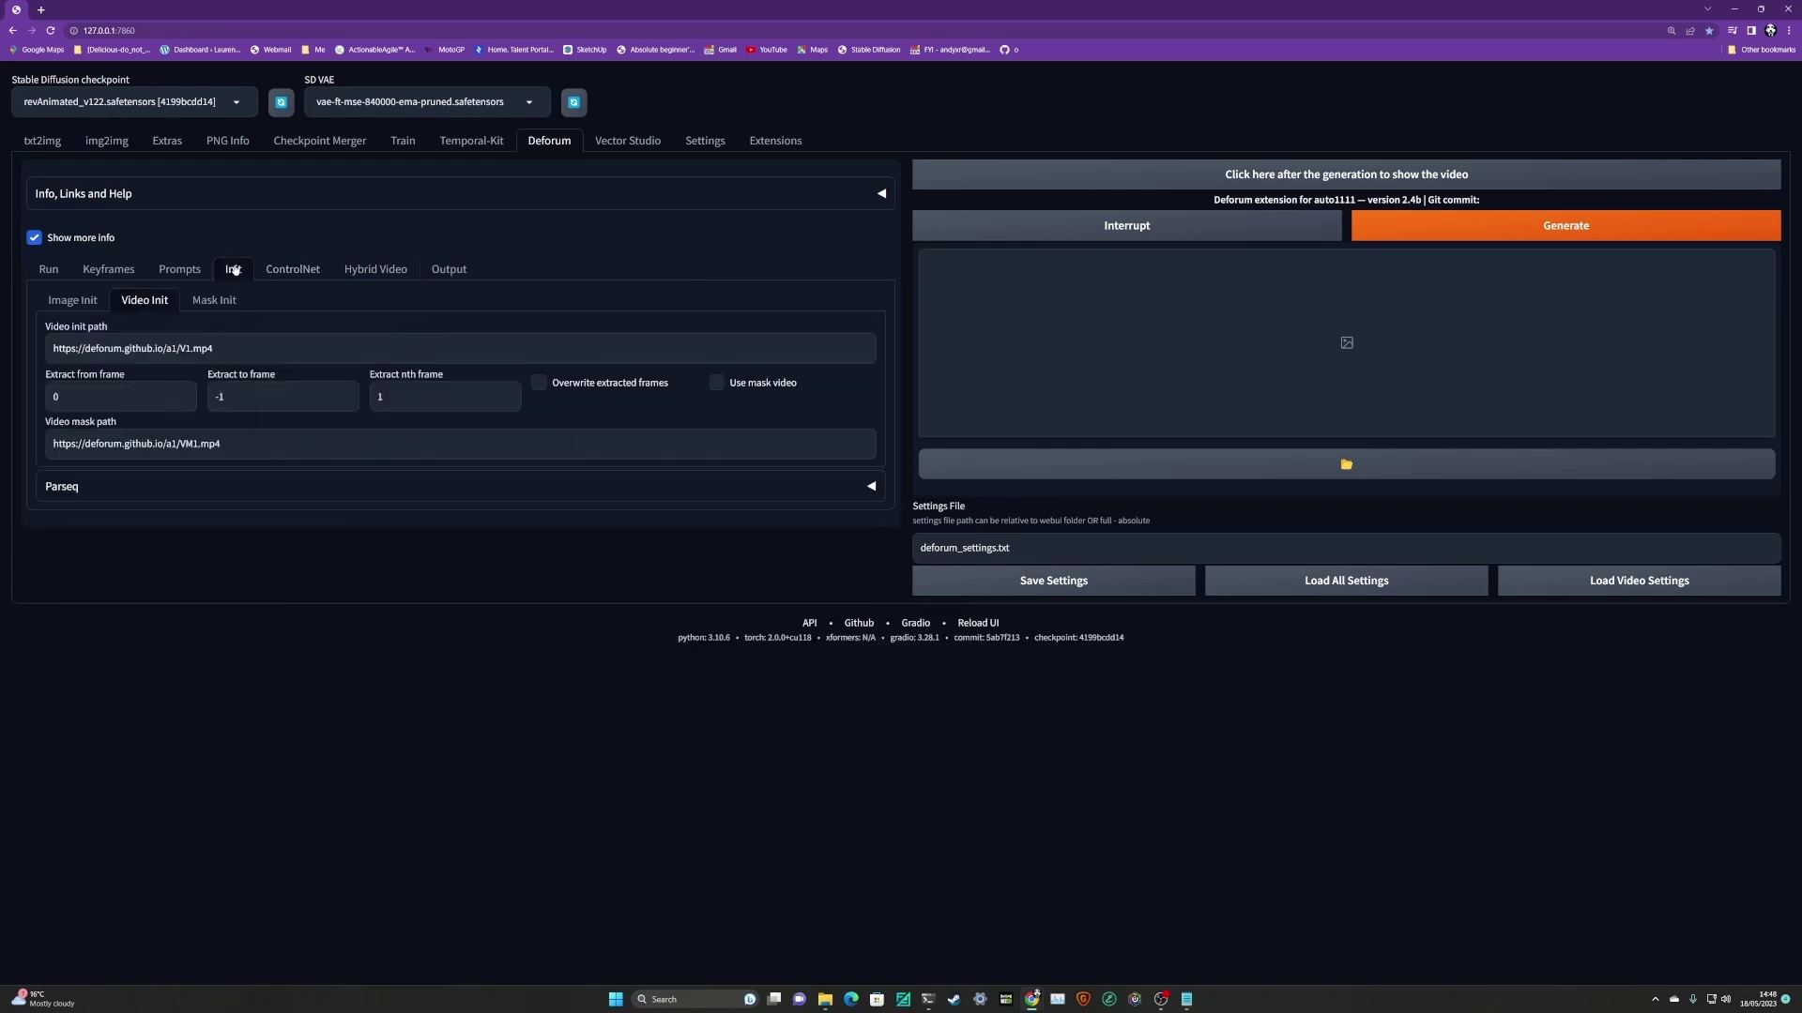
{"action": "left_click", "coordinate": [466, 274]}
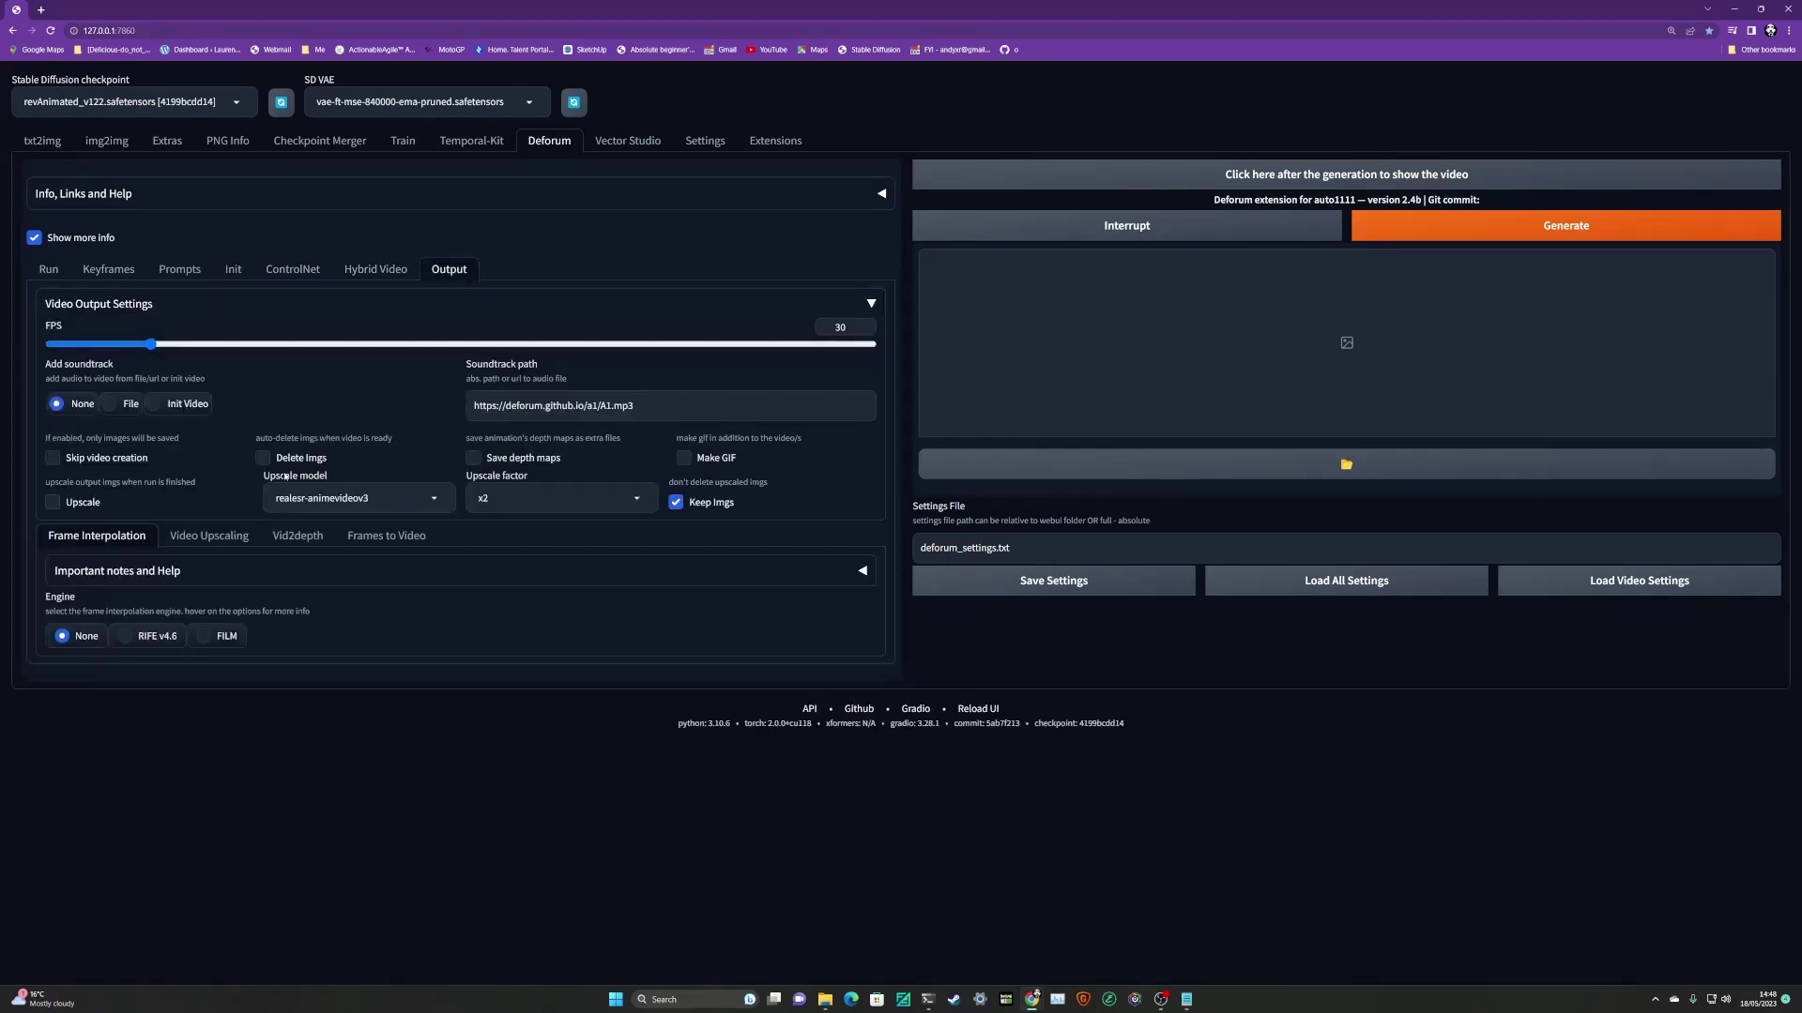
{"action": "left_click", "coordinate": [312, 460]}
Recheck the run, keyframe strength, prompt, video init and ControlNet settings, and generate the Deforum video
{"action": "left_click", "coordinate": [49, 273]}
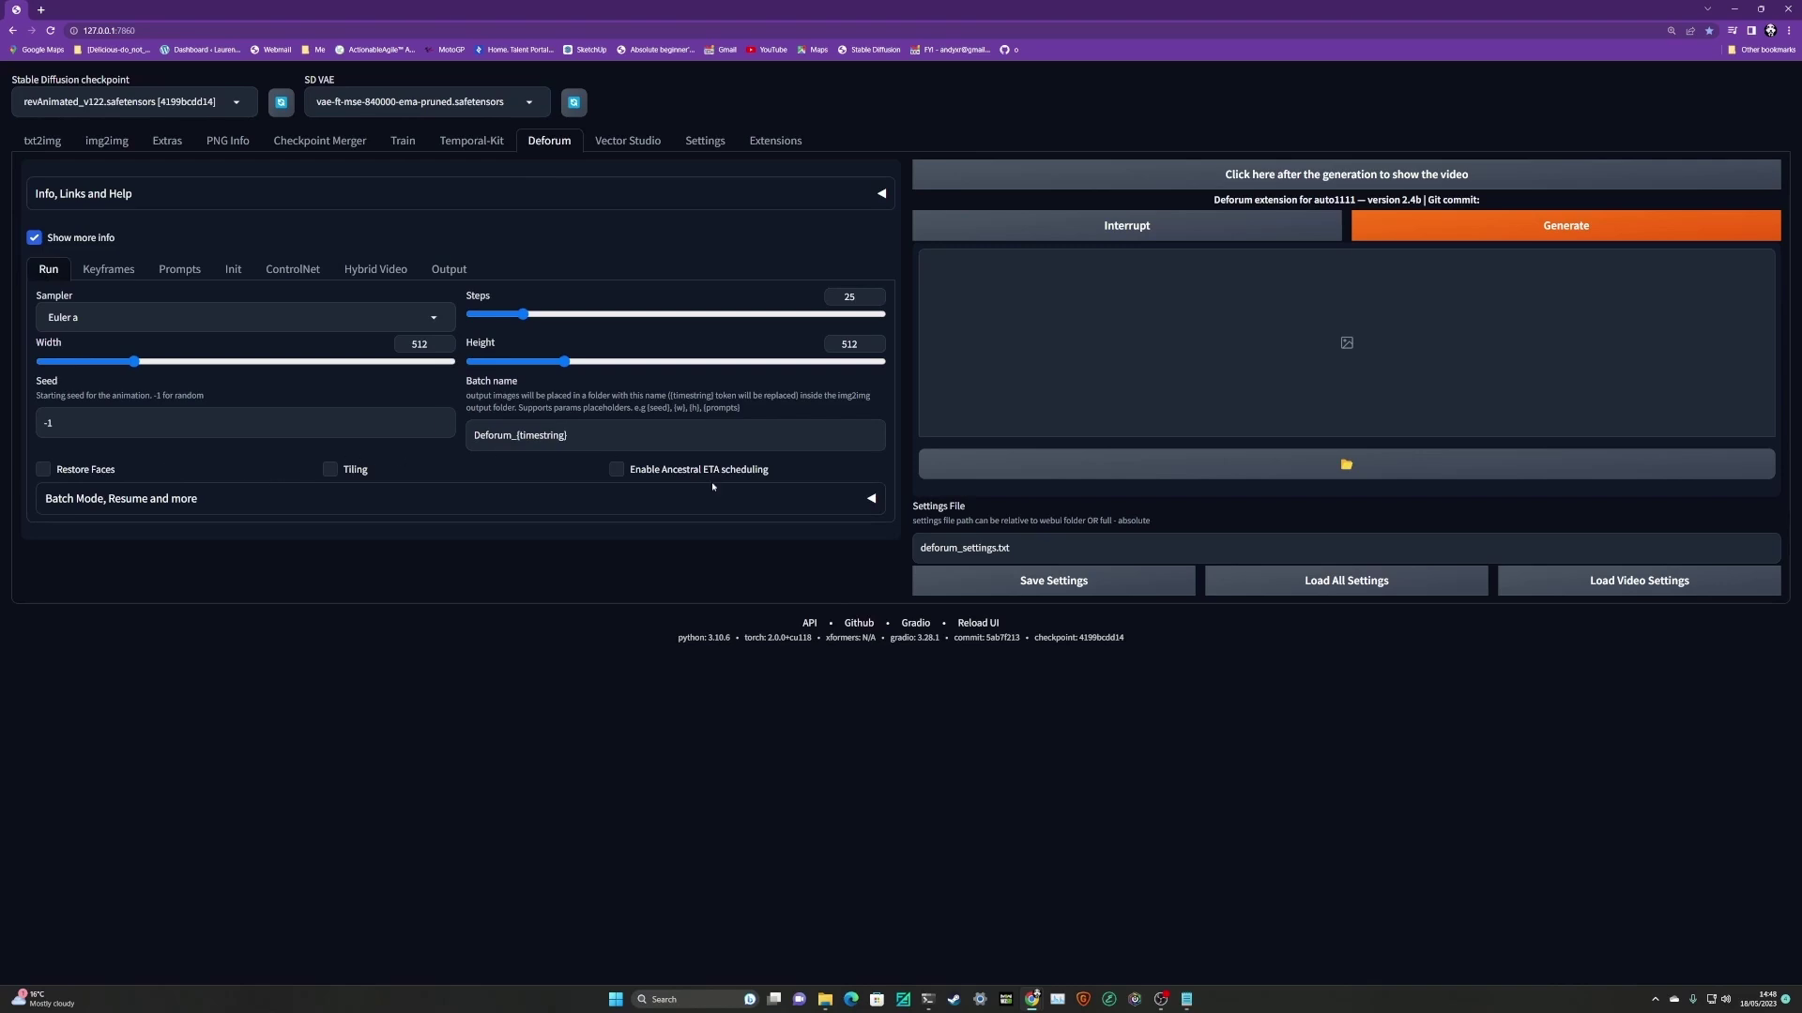
{"action": "left_click", "coordinate": [110, 270]}
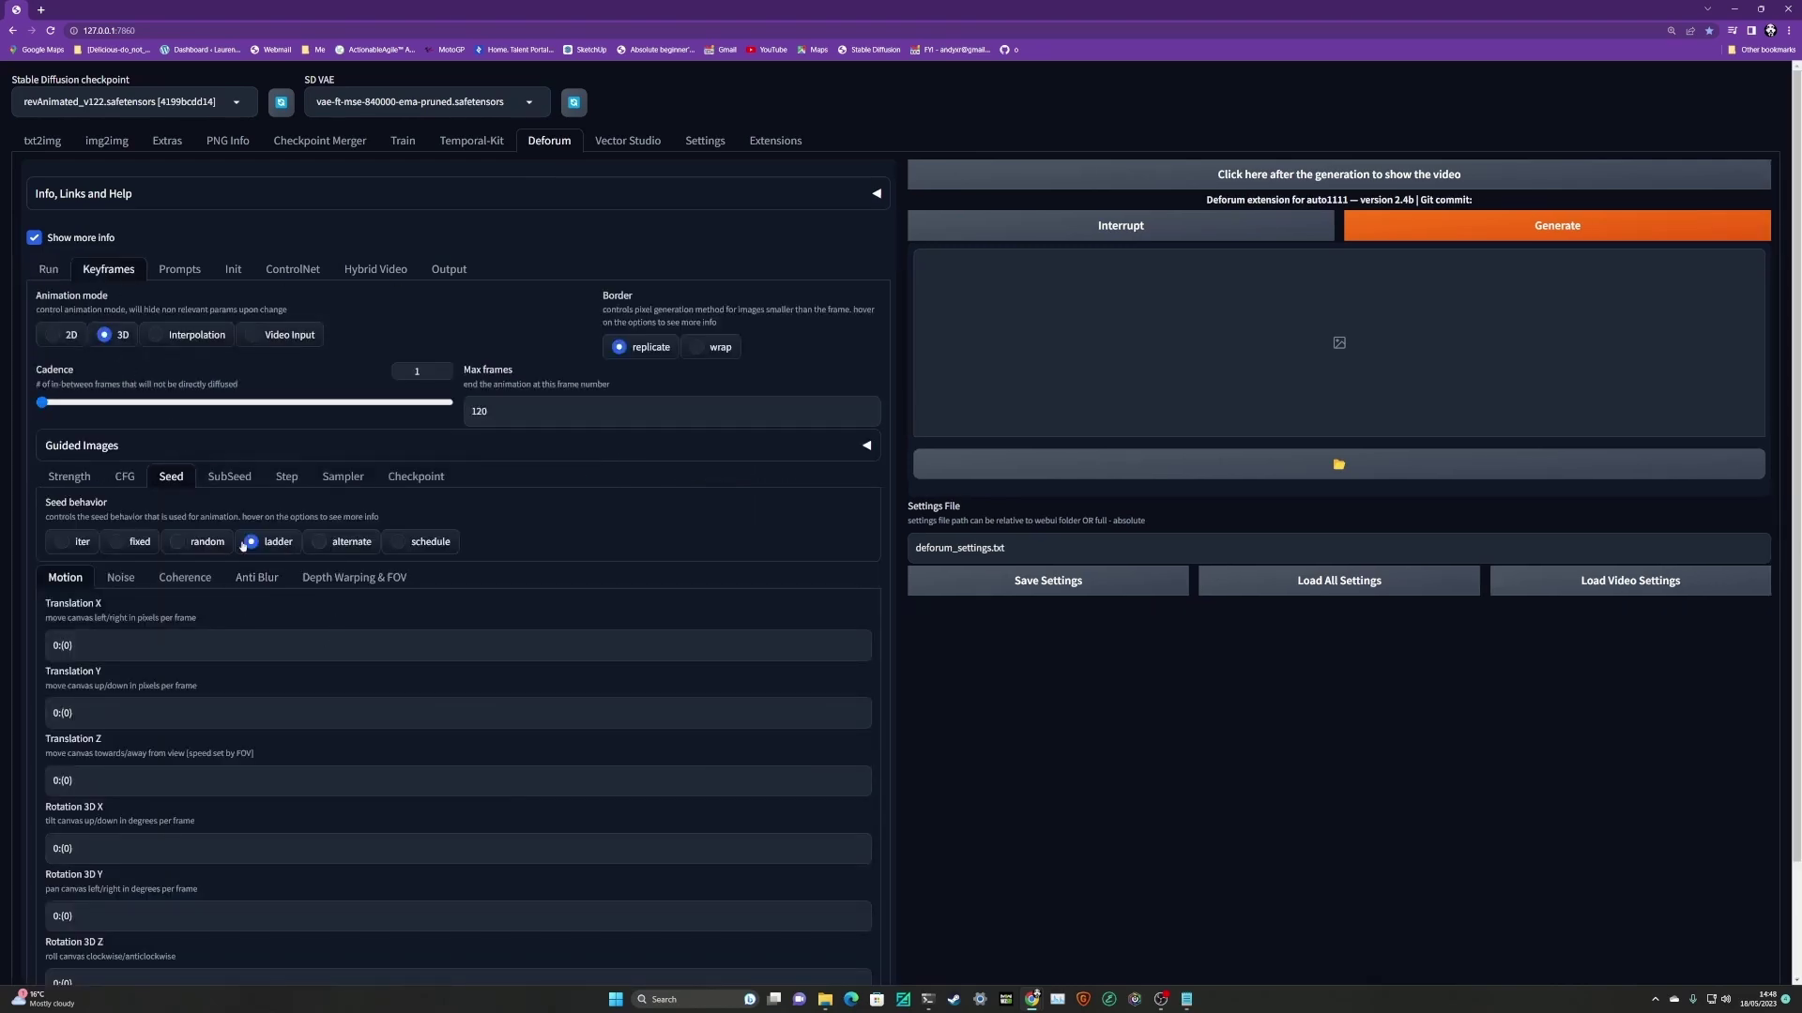
{"action": "left_click", "coordinate": [85, 484]}
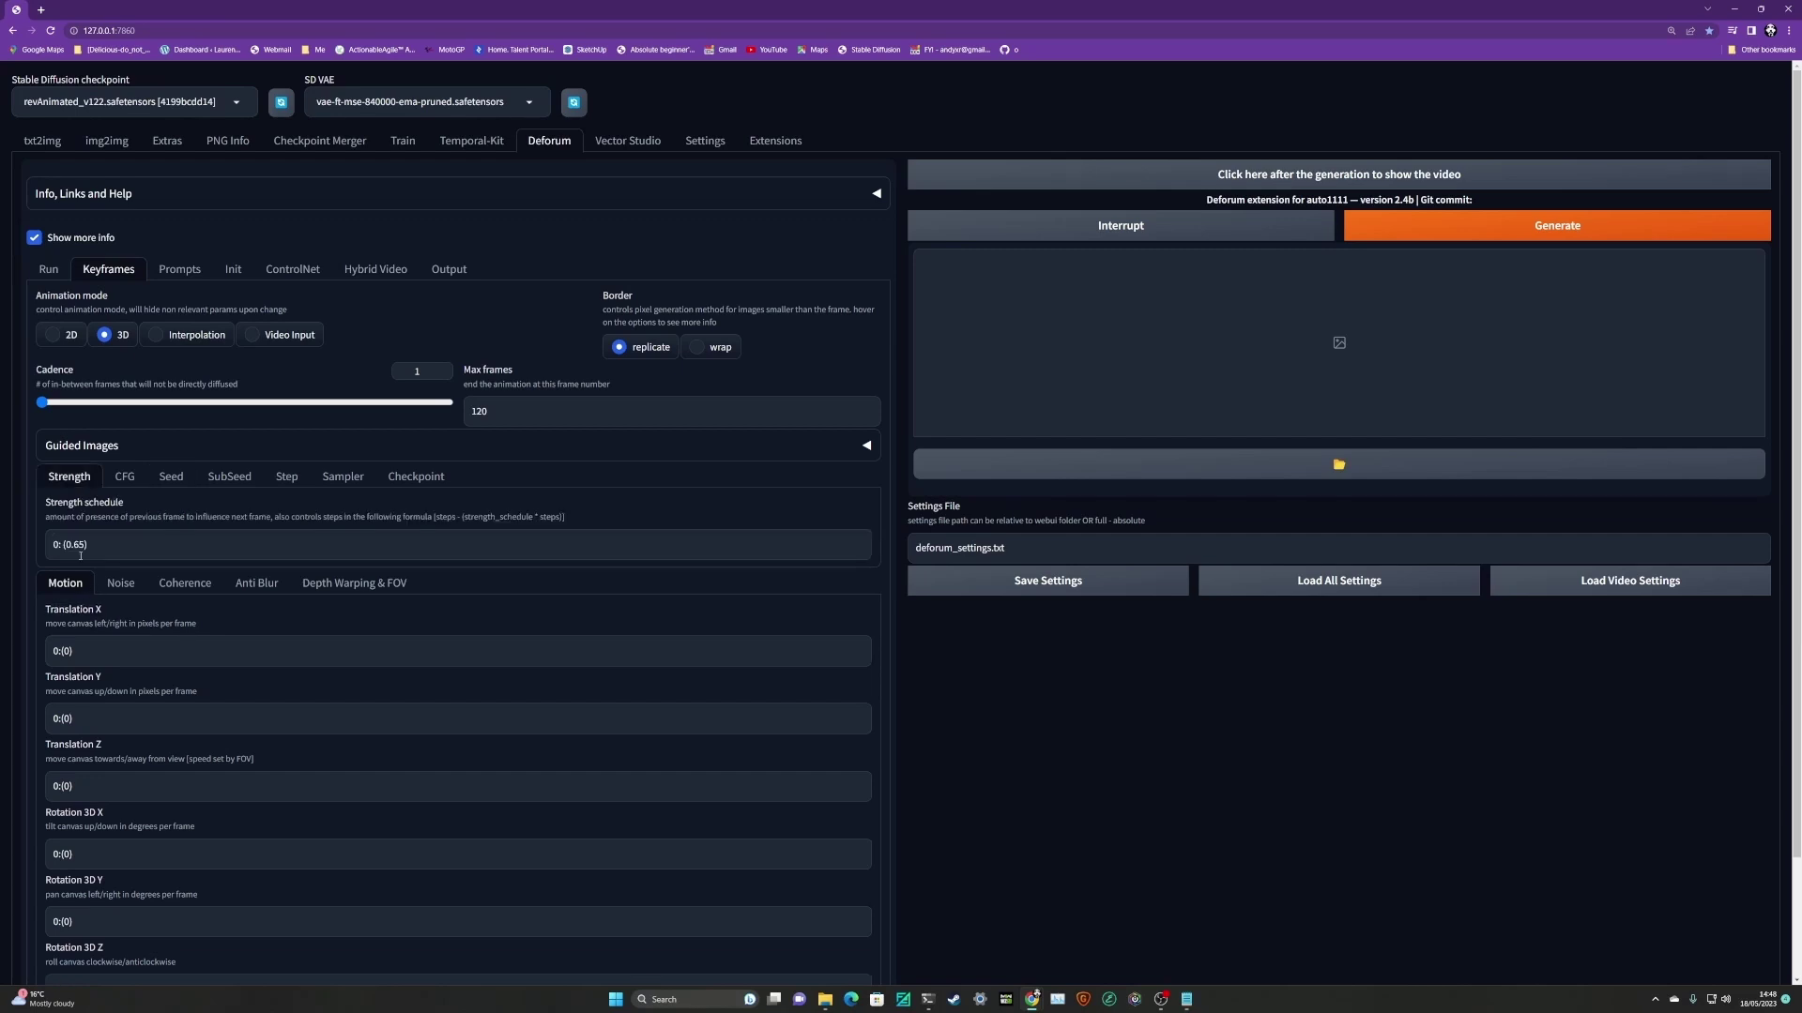
{"action": "left_click", "coordinate": [188, 272]}
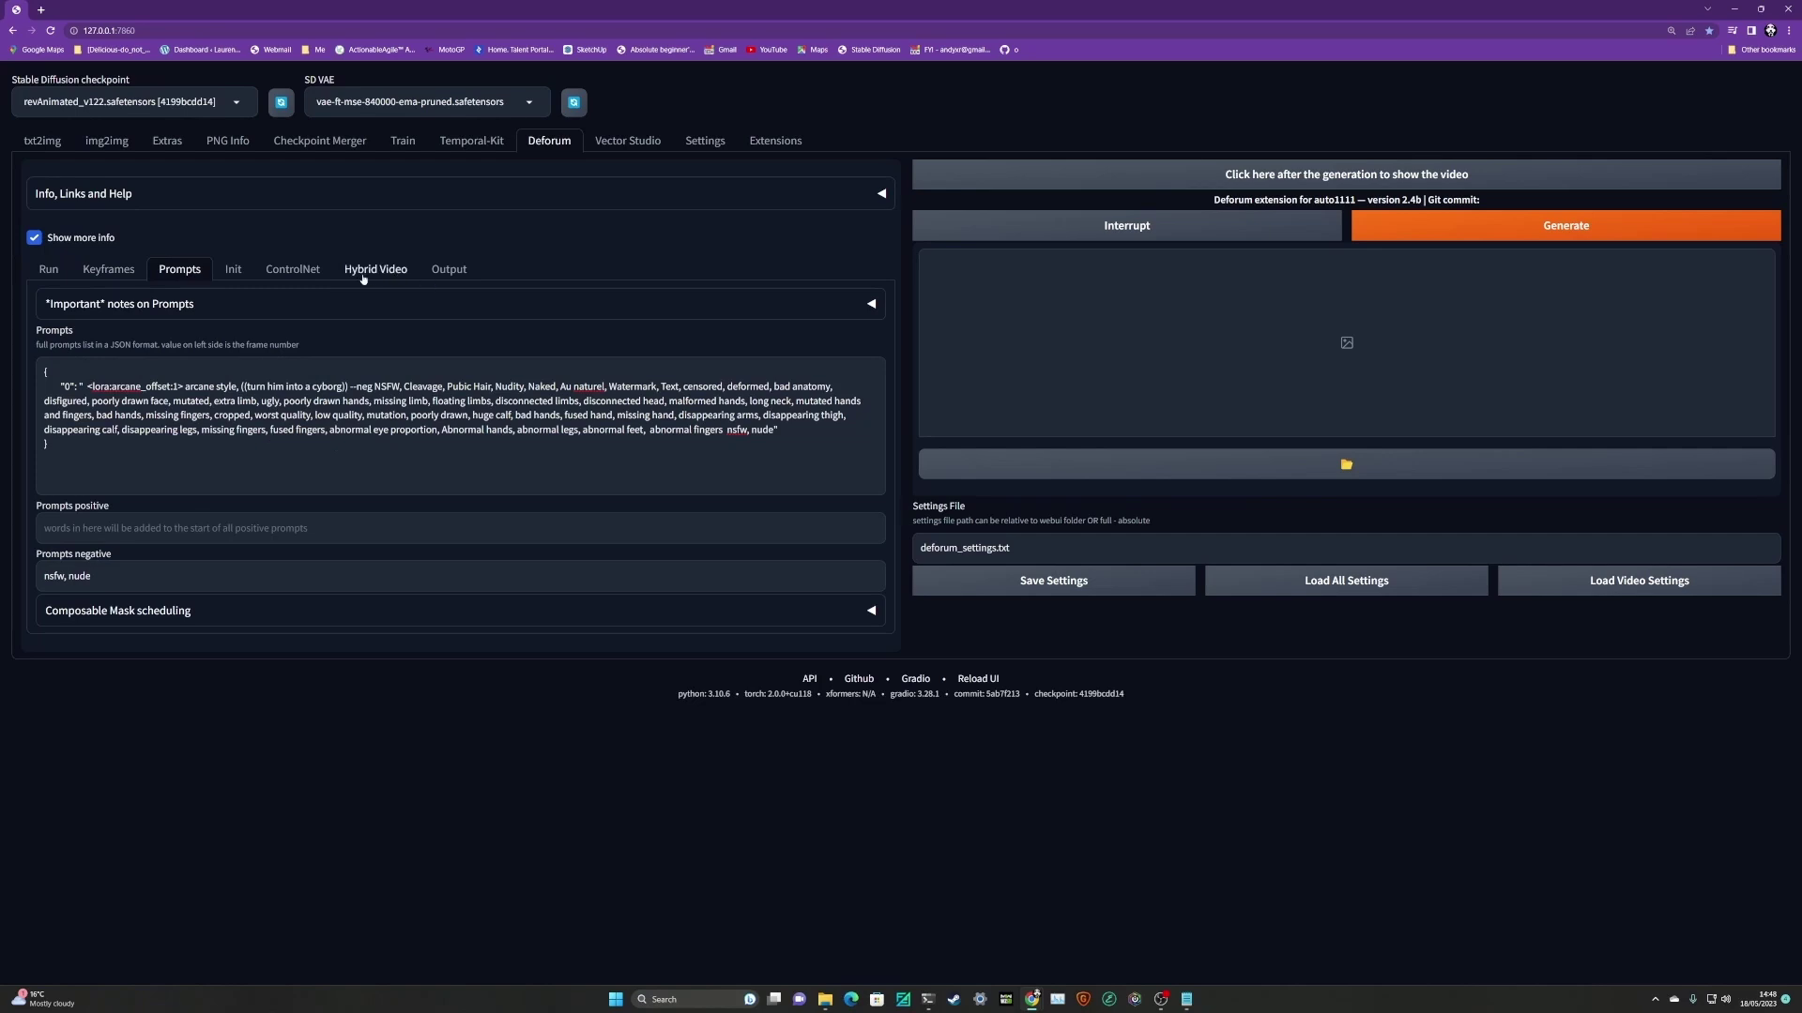
{"action": "left_click", "coordinate": [235, 271]}
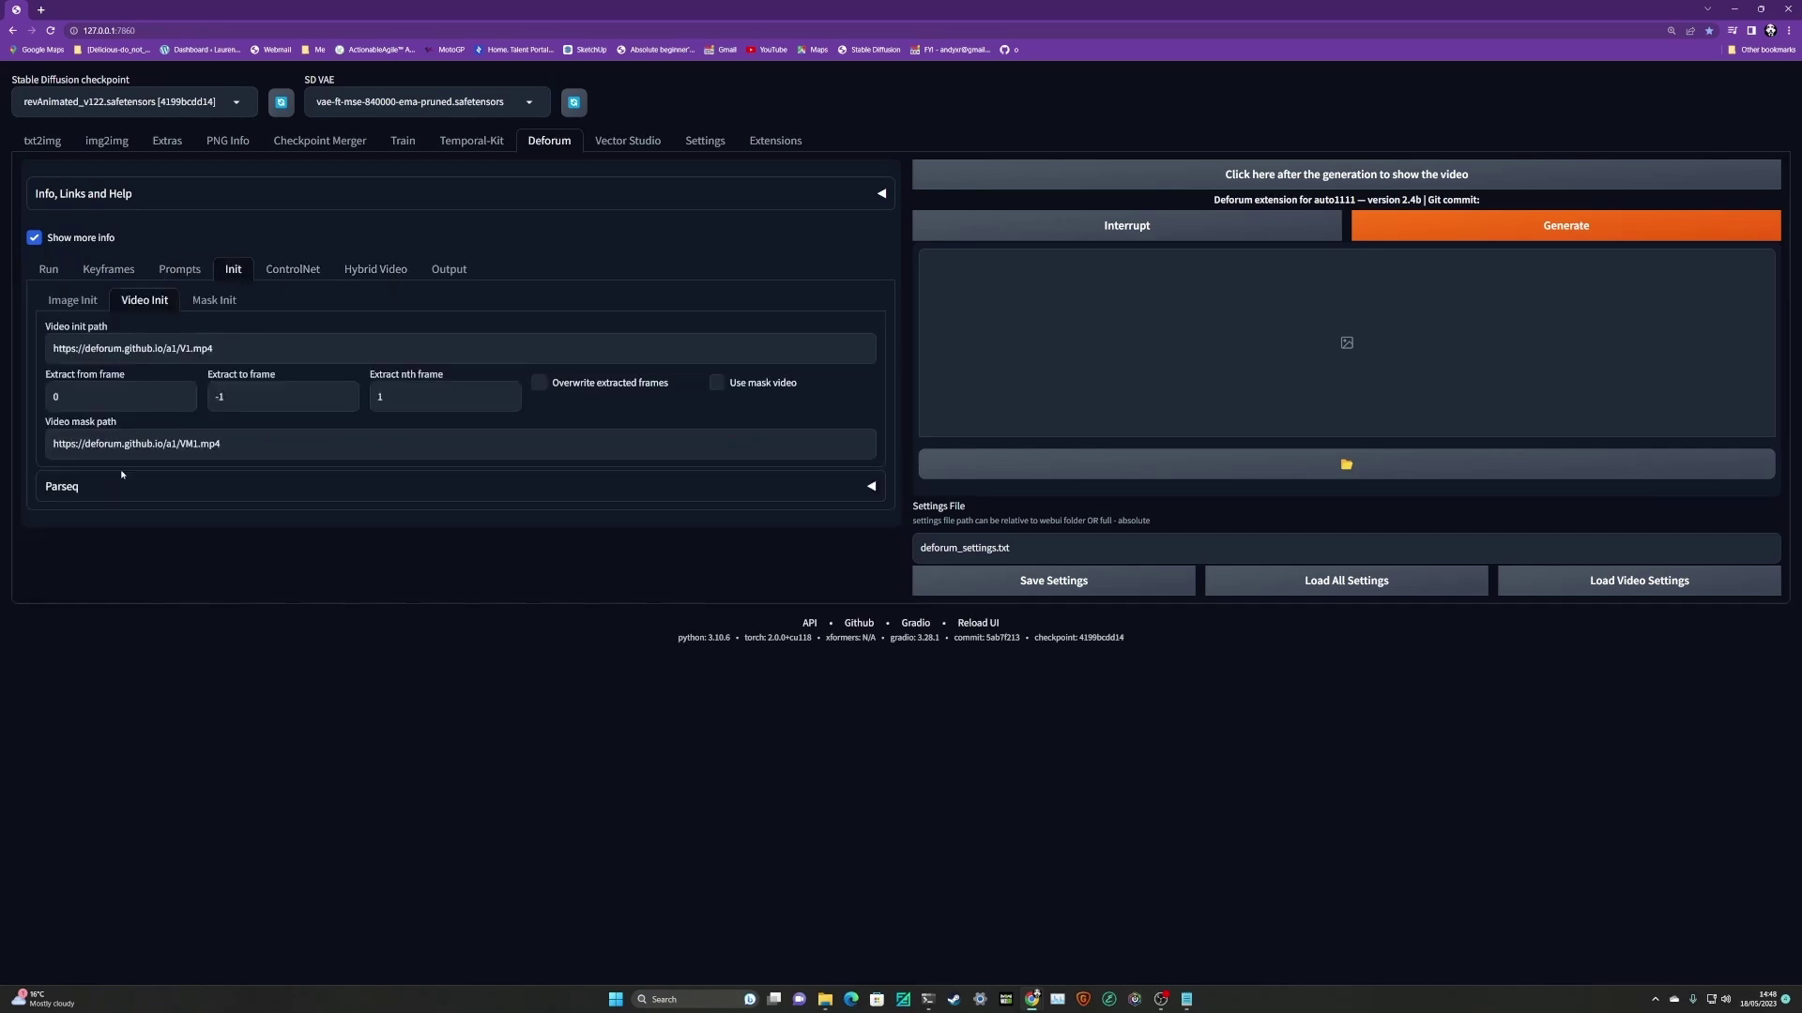
{"action": "left_click", "coordinate": [293, 271]}
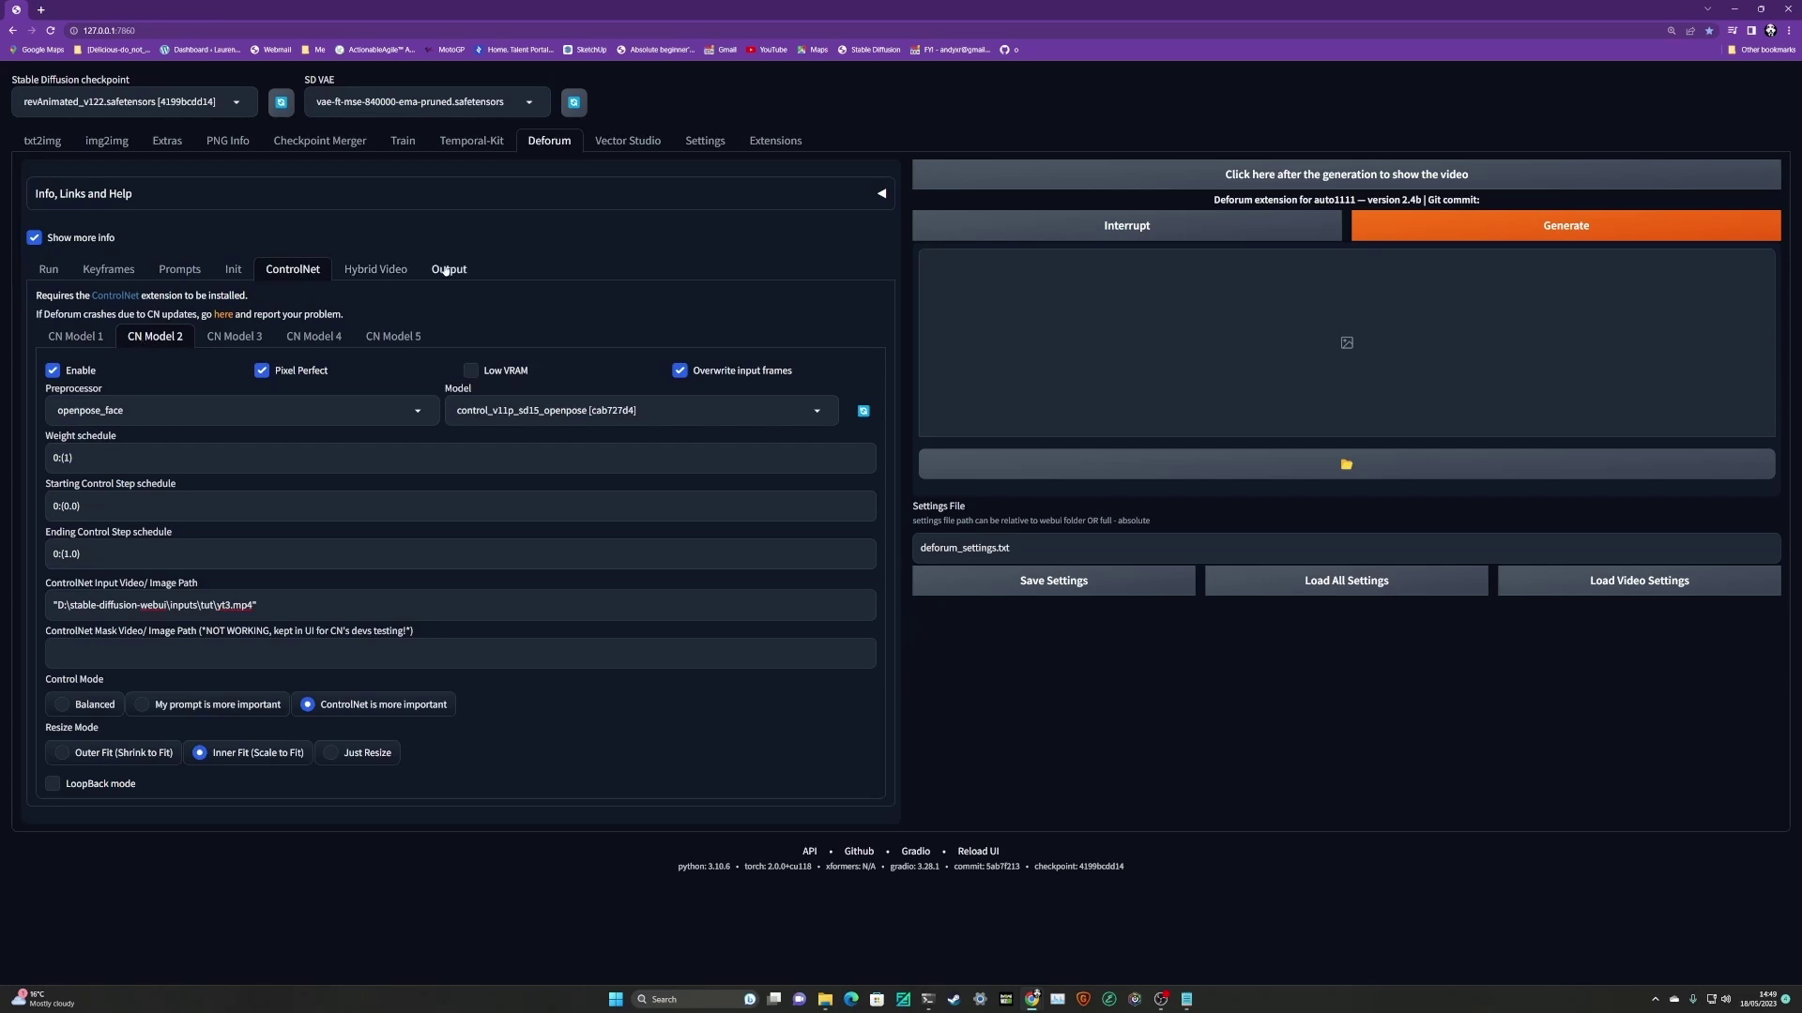
{"action": "left_click", "coordinate": [1539, 232]}
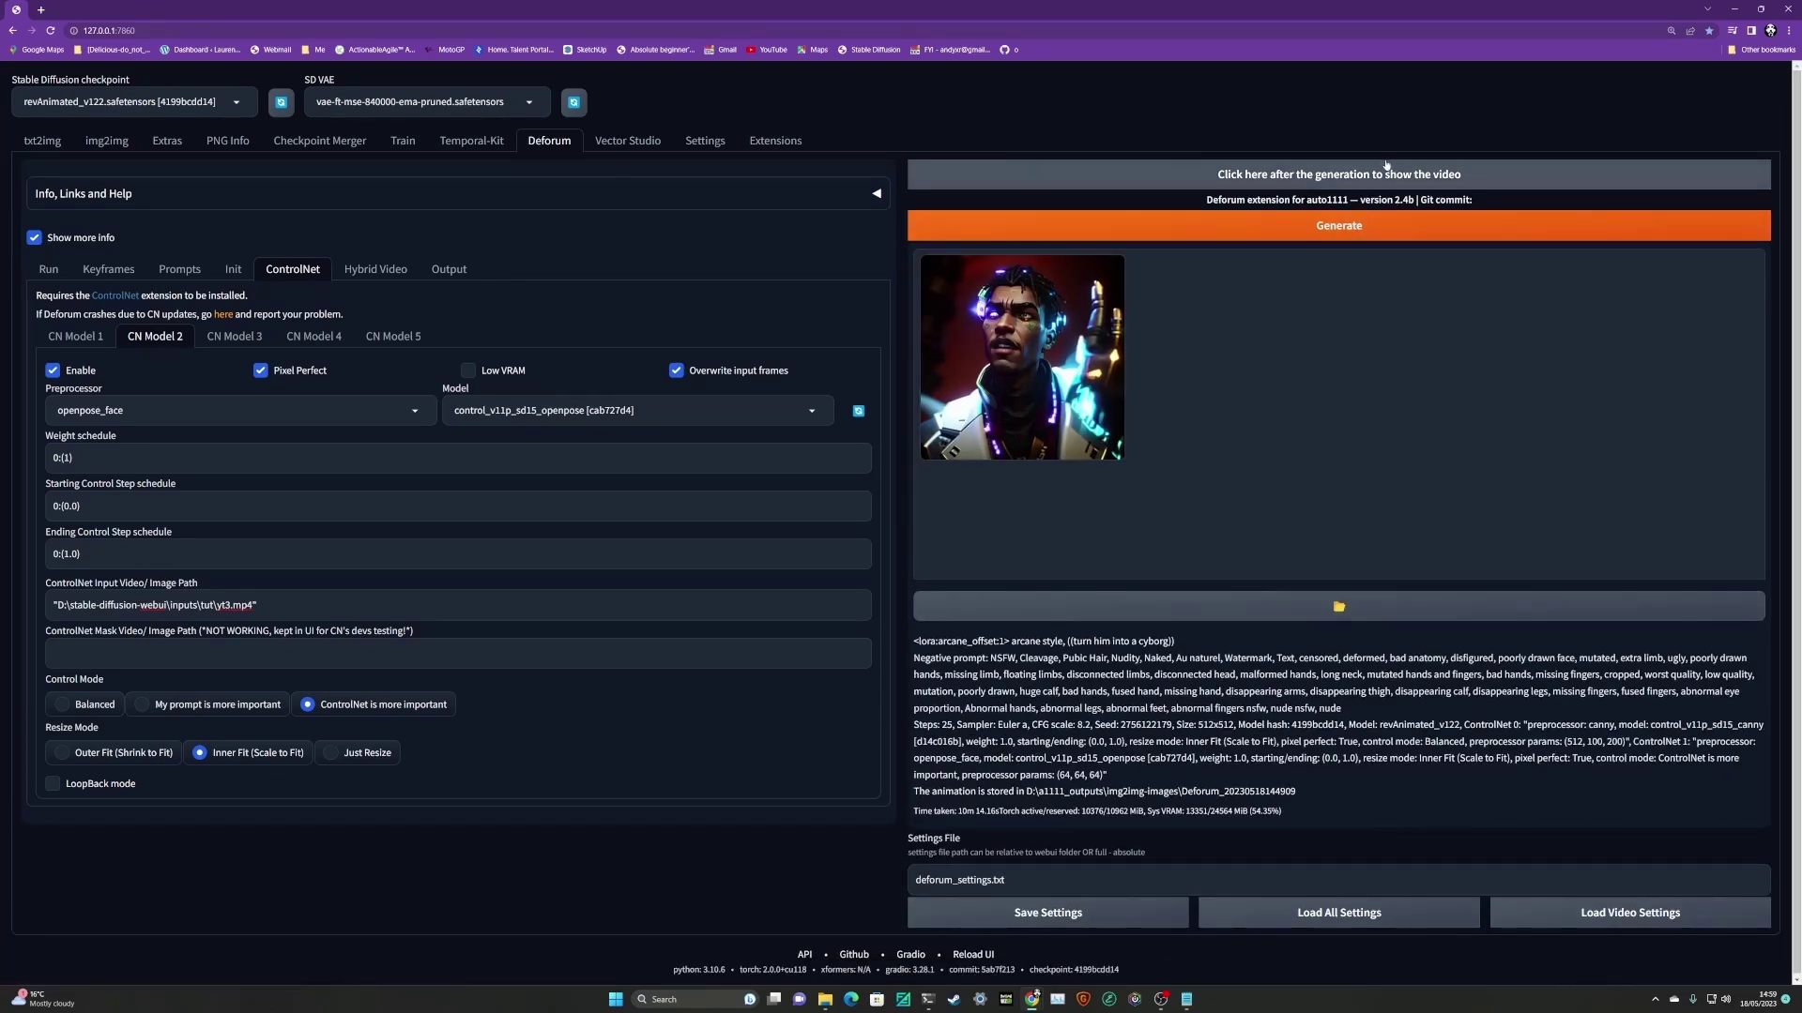
Show the generated video, play it to inspect the cyborg effect, and close it
{"action": "left_click", "coordinate": [1352, 175]}
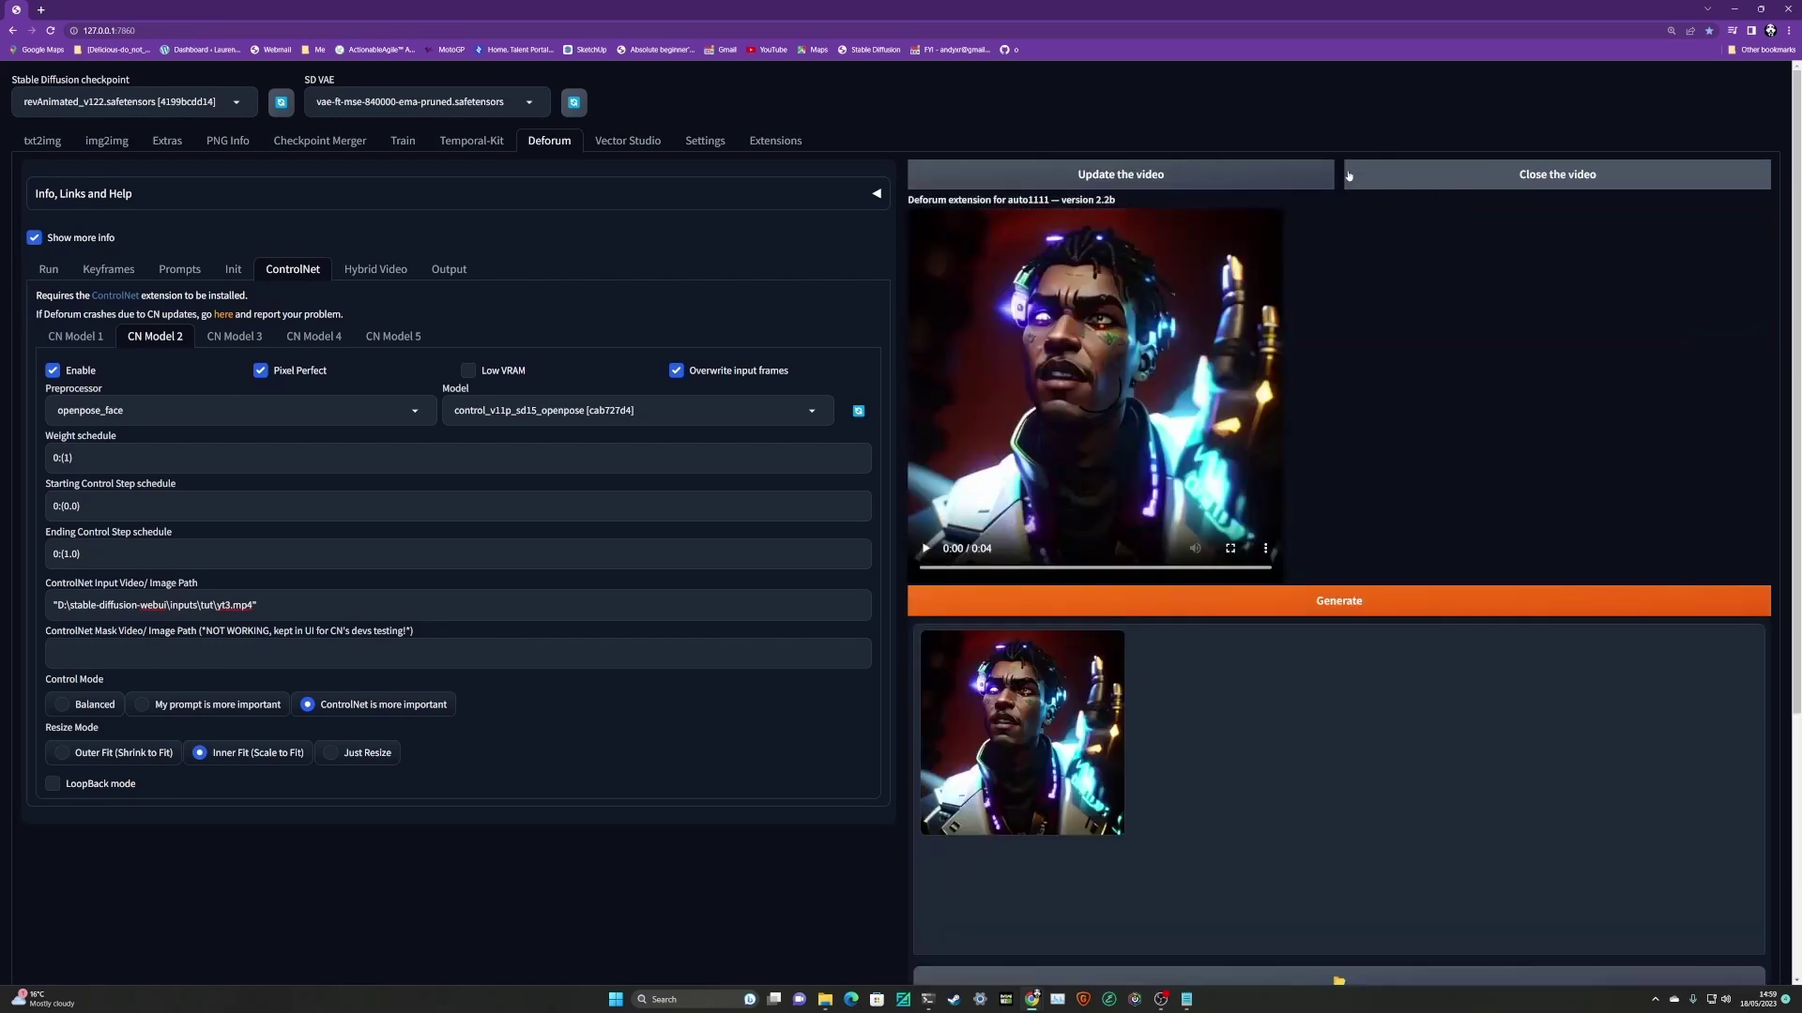
{"action": "left_click", "coordinate": [927, 549]}
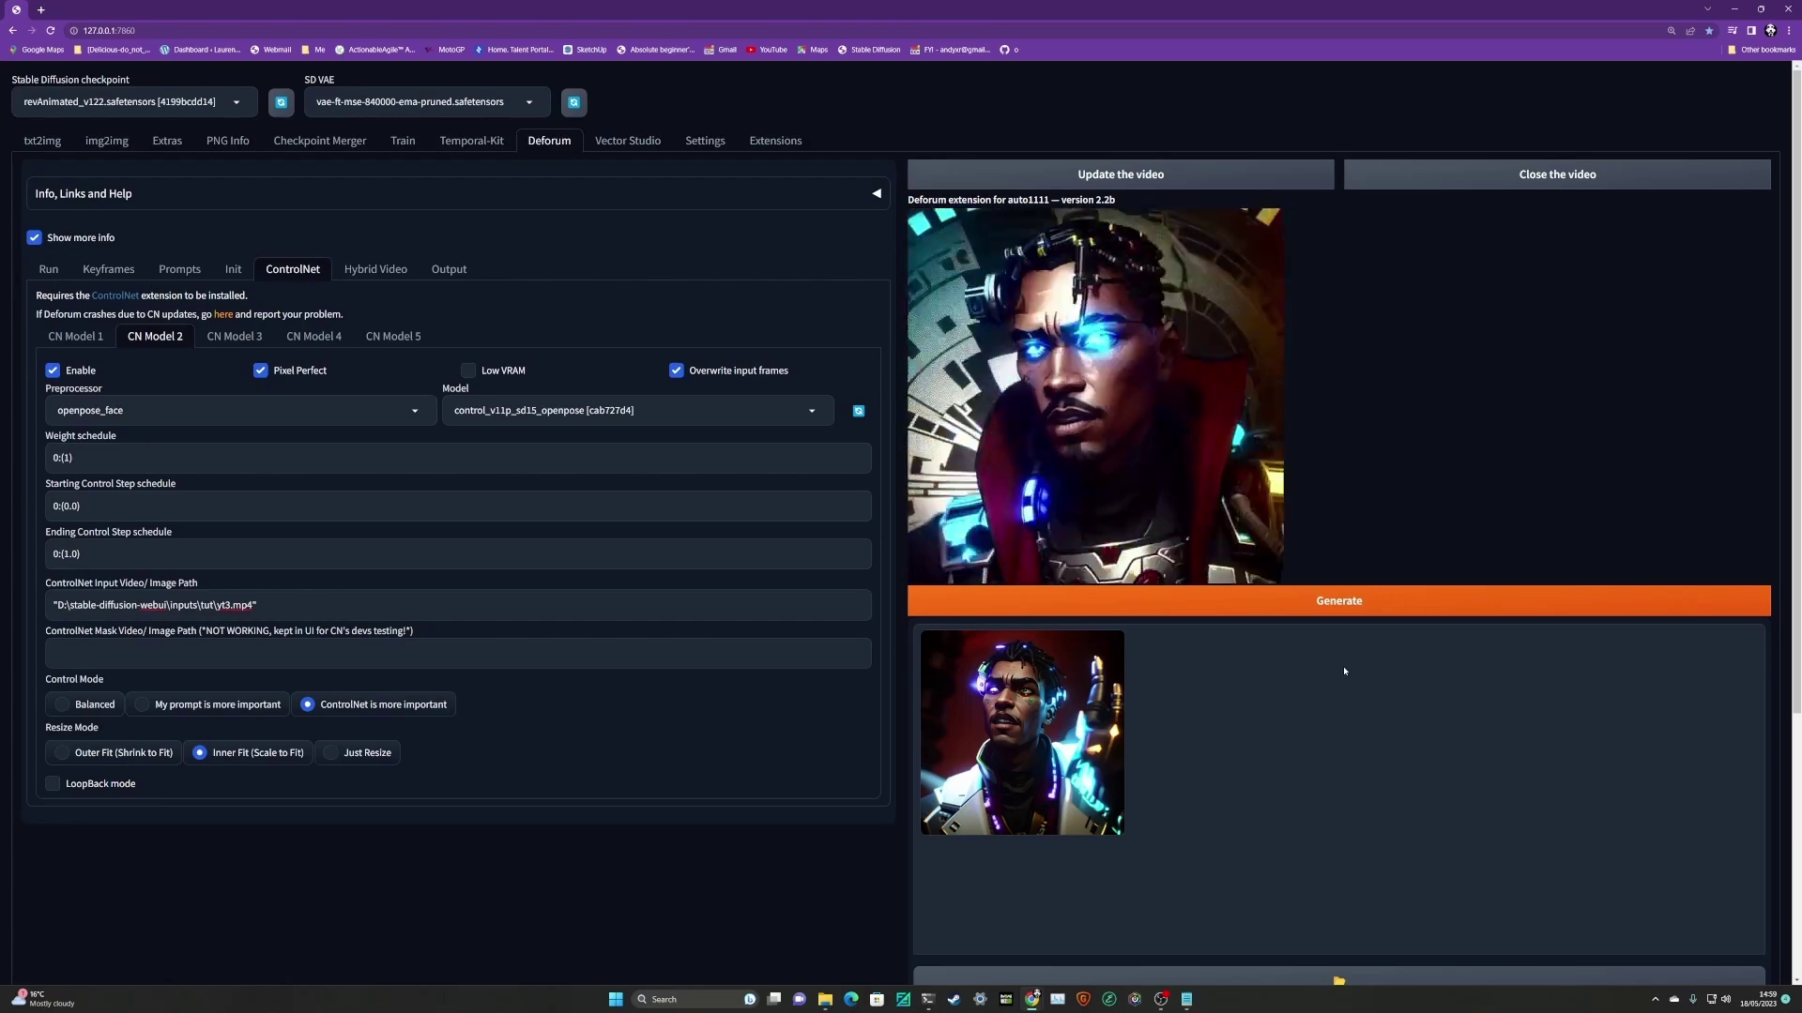
{"action": "mouse_move", "coordinate": [1243, 260]}
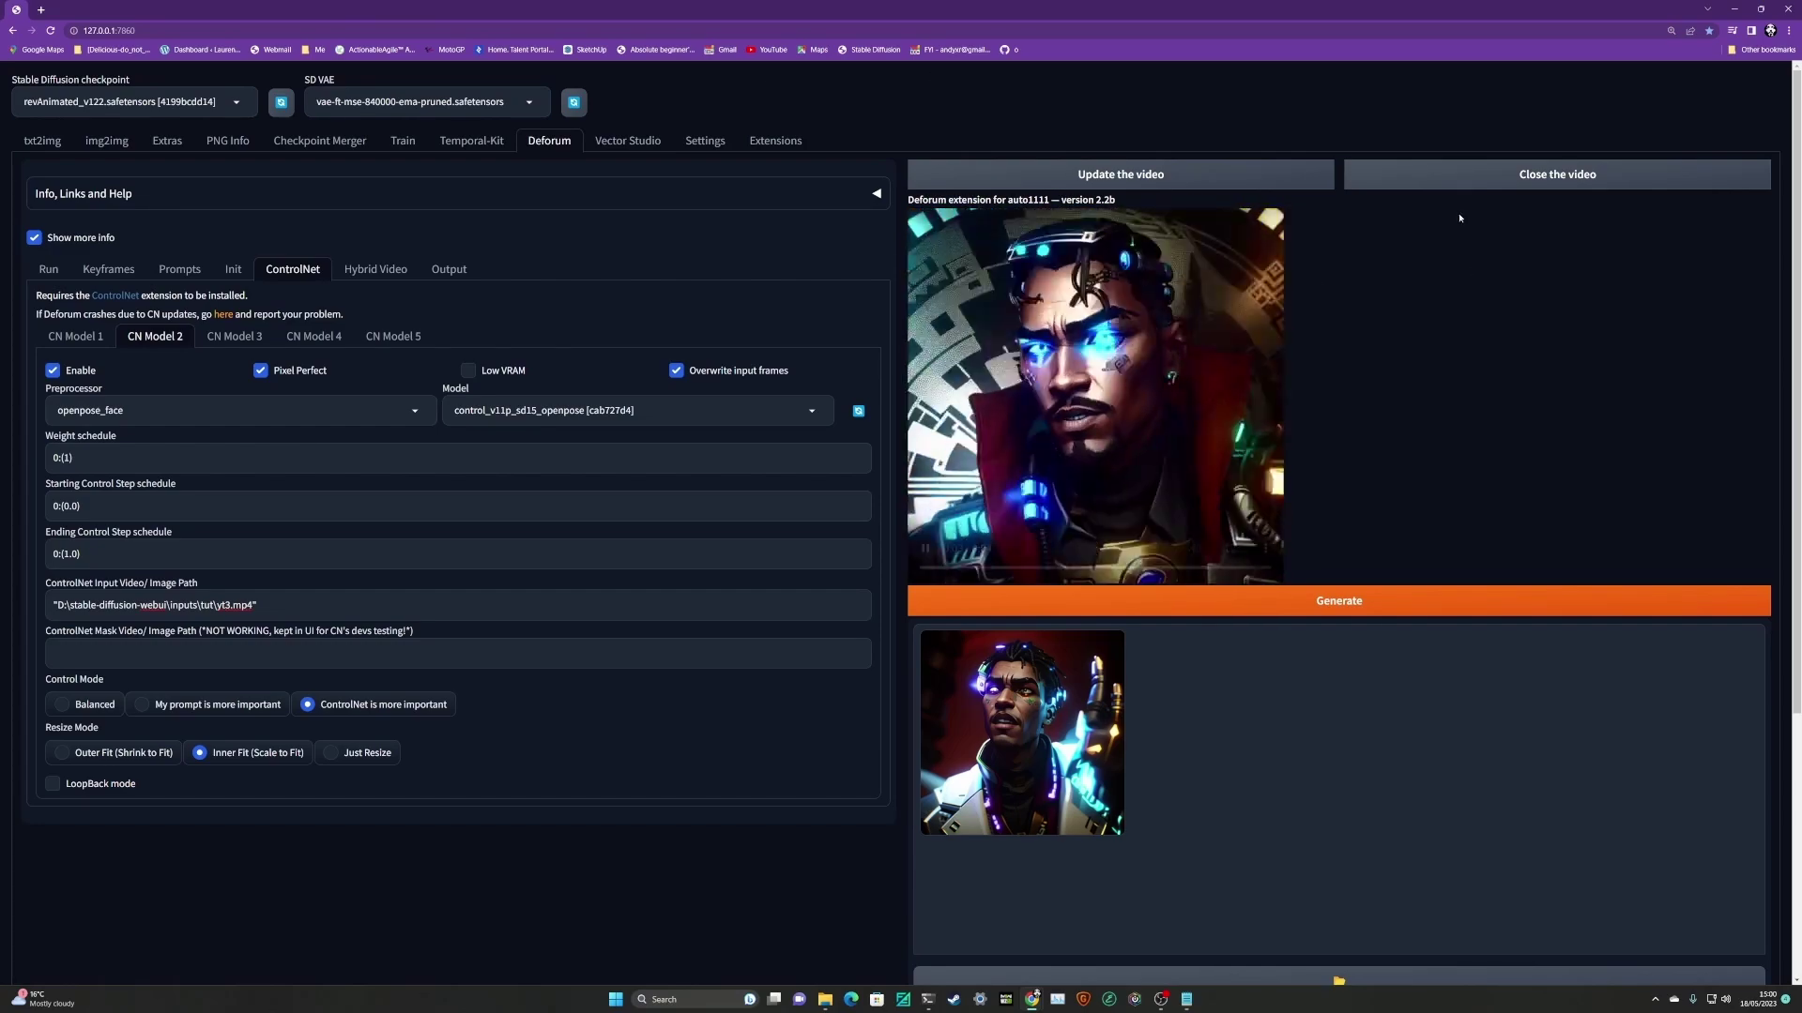
{"action": "left_click", "coordinate": [1556, 173]}
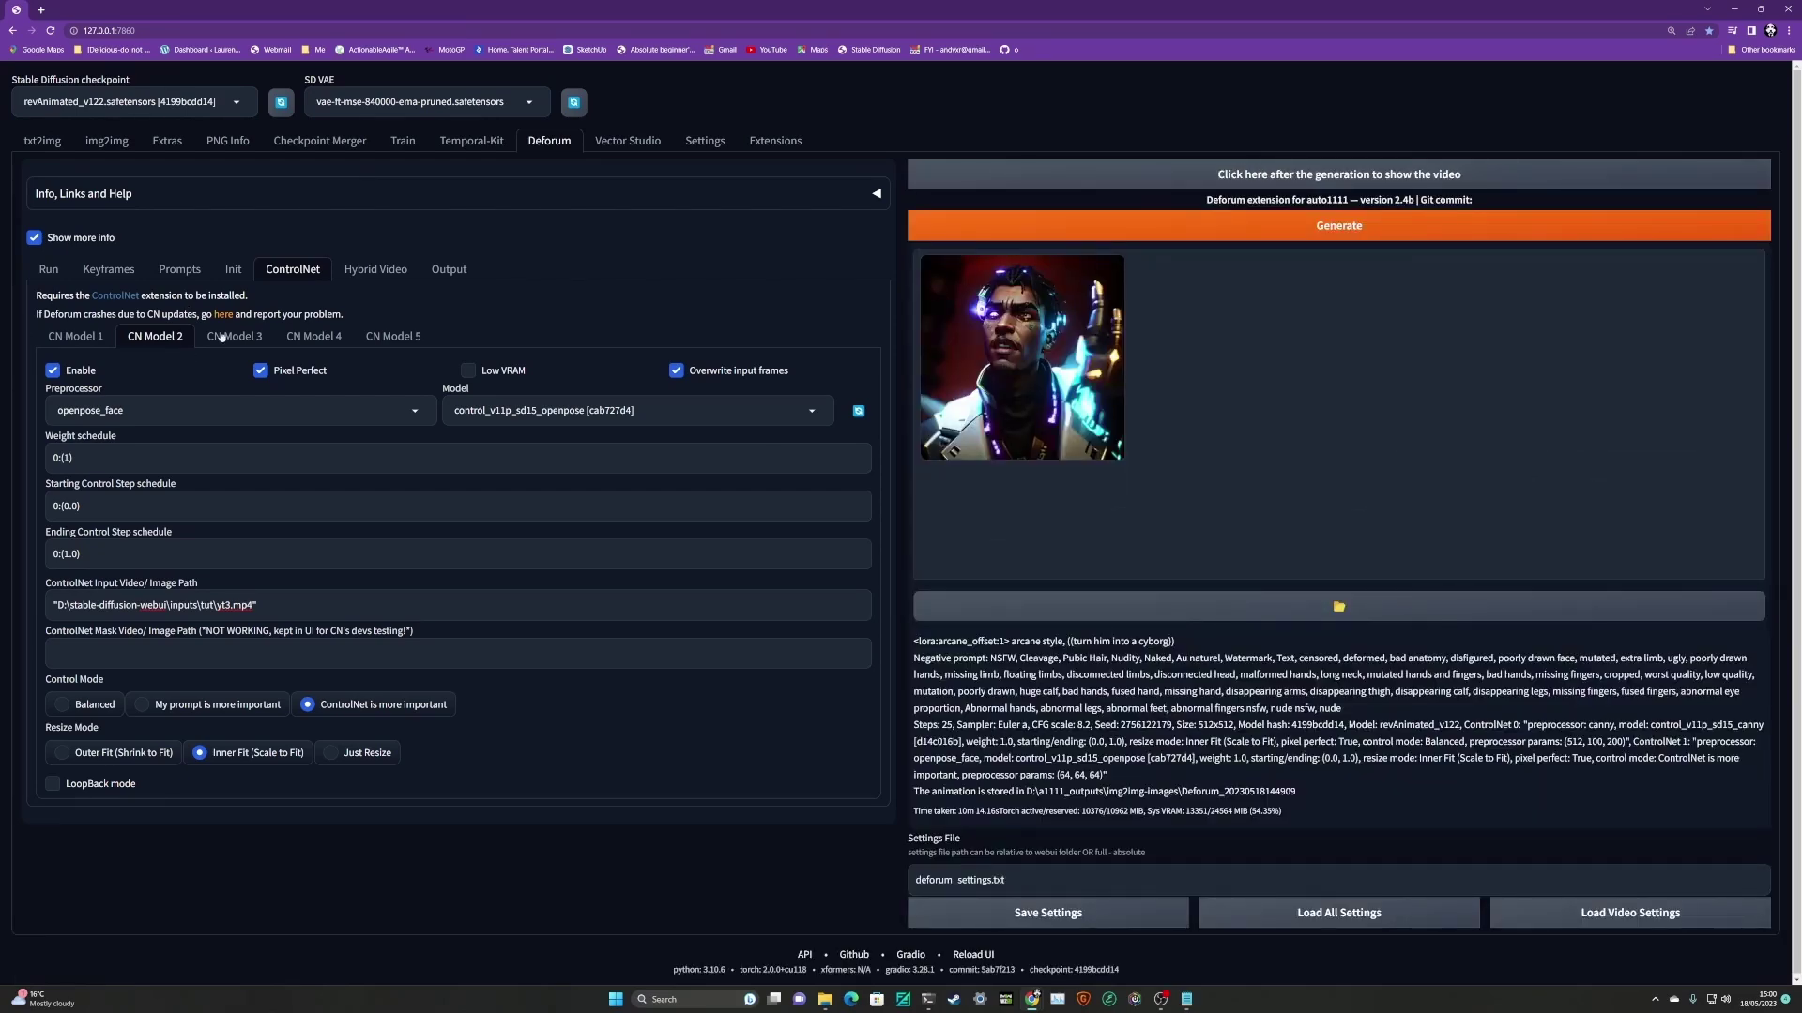
Disable the second ControlNet model and turn the first one, which uses canny, back on
{"action": "left_click", "coordinate": [55, 371]}
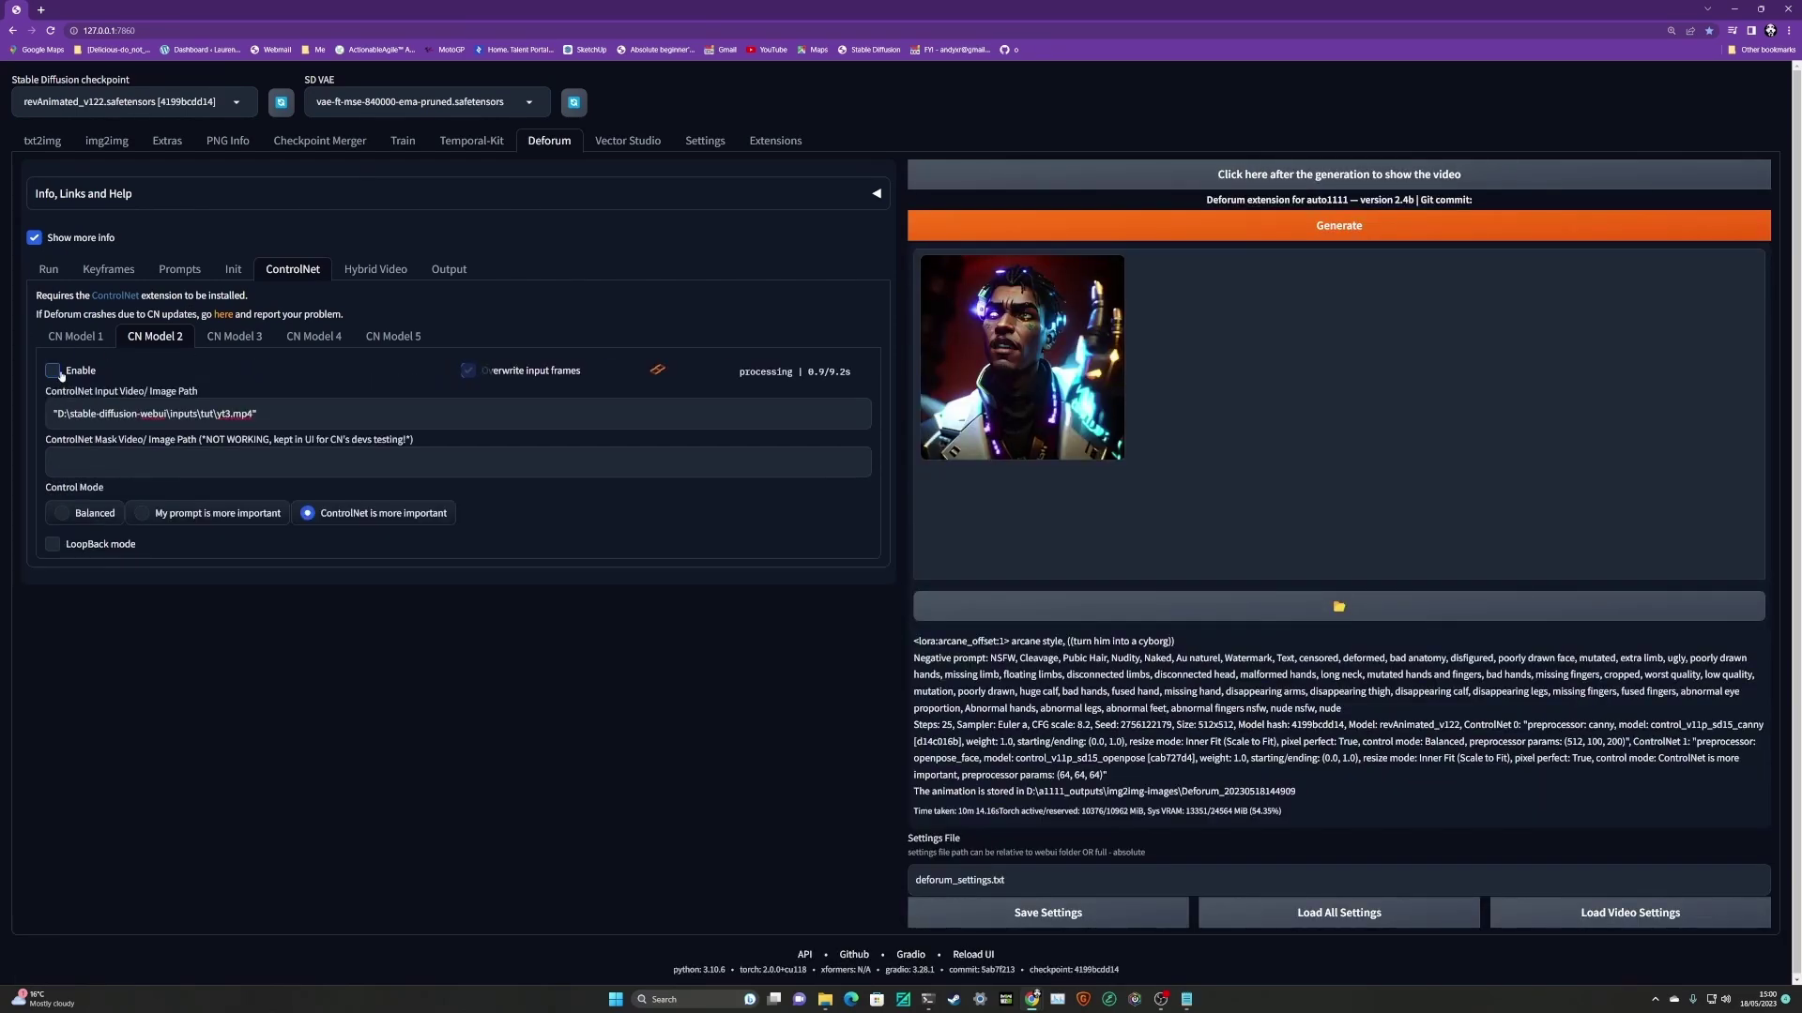
{"action": "left_click", "coordinate": [75, 336]}
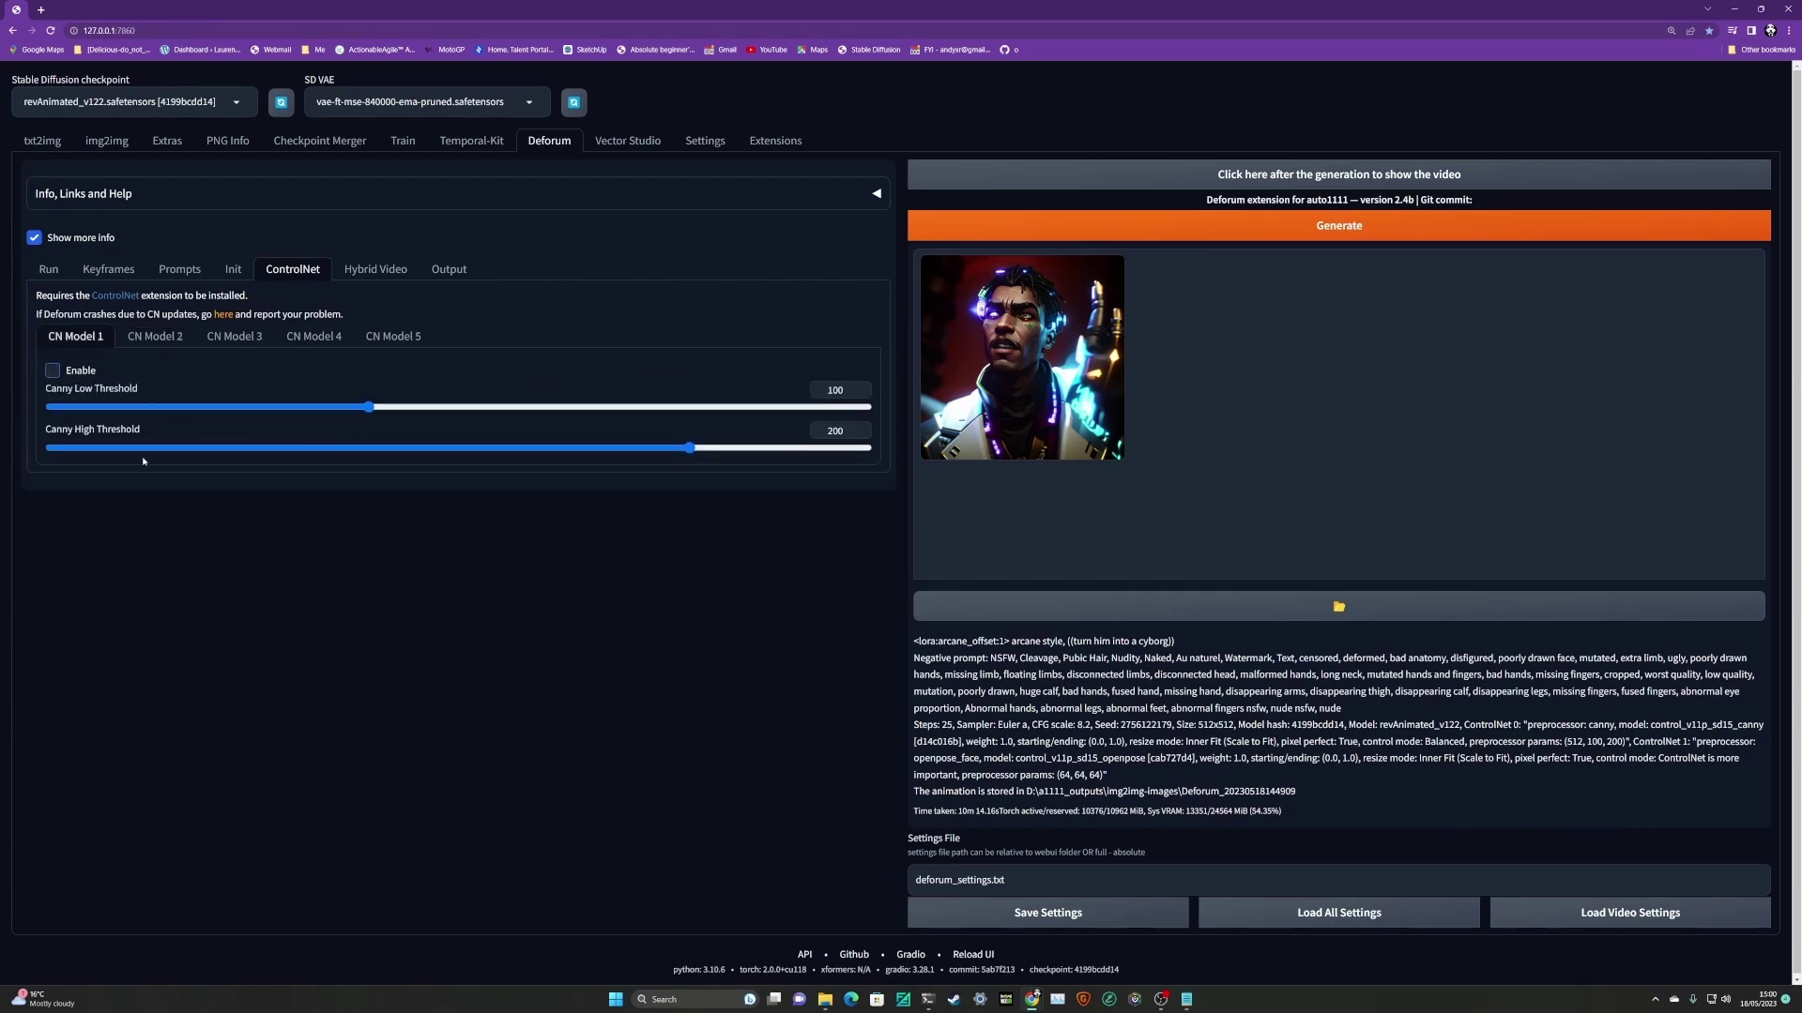
{"action": "left_click", "coordinate": [75, 372]}
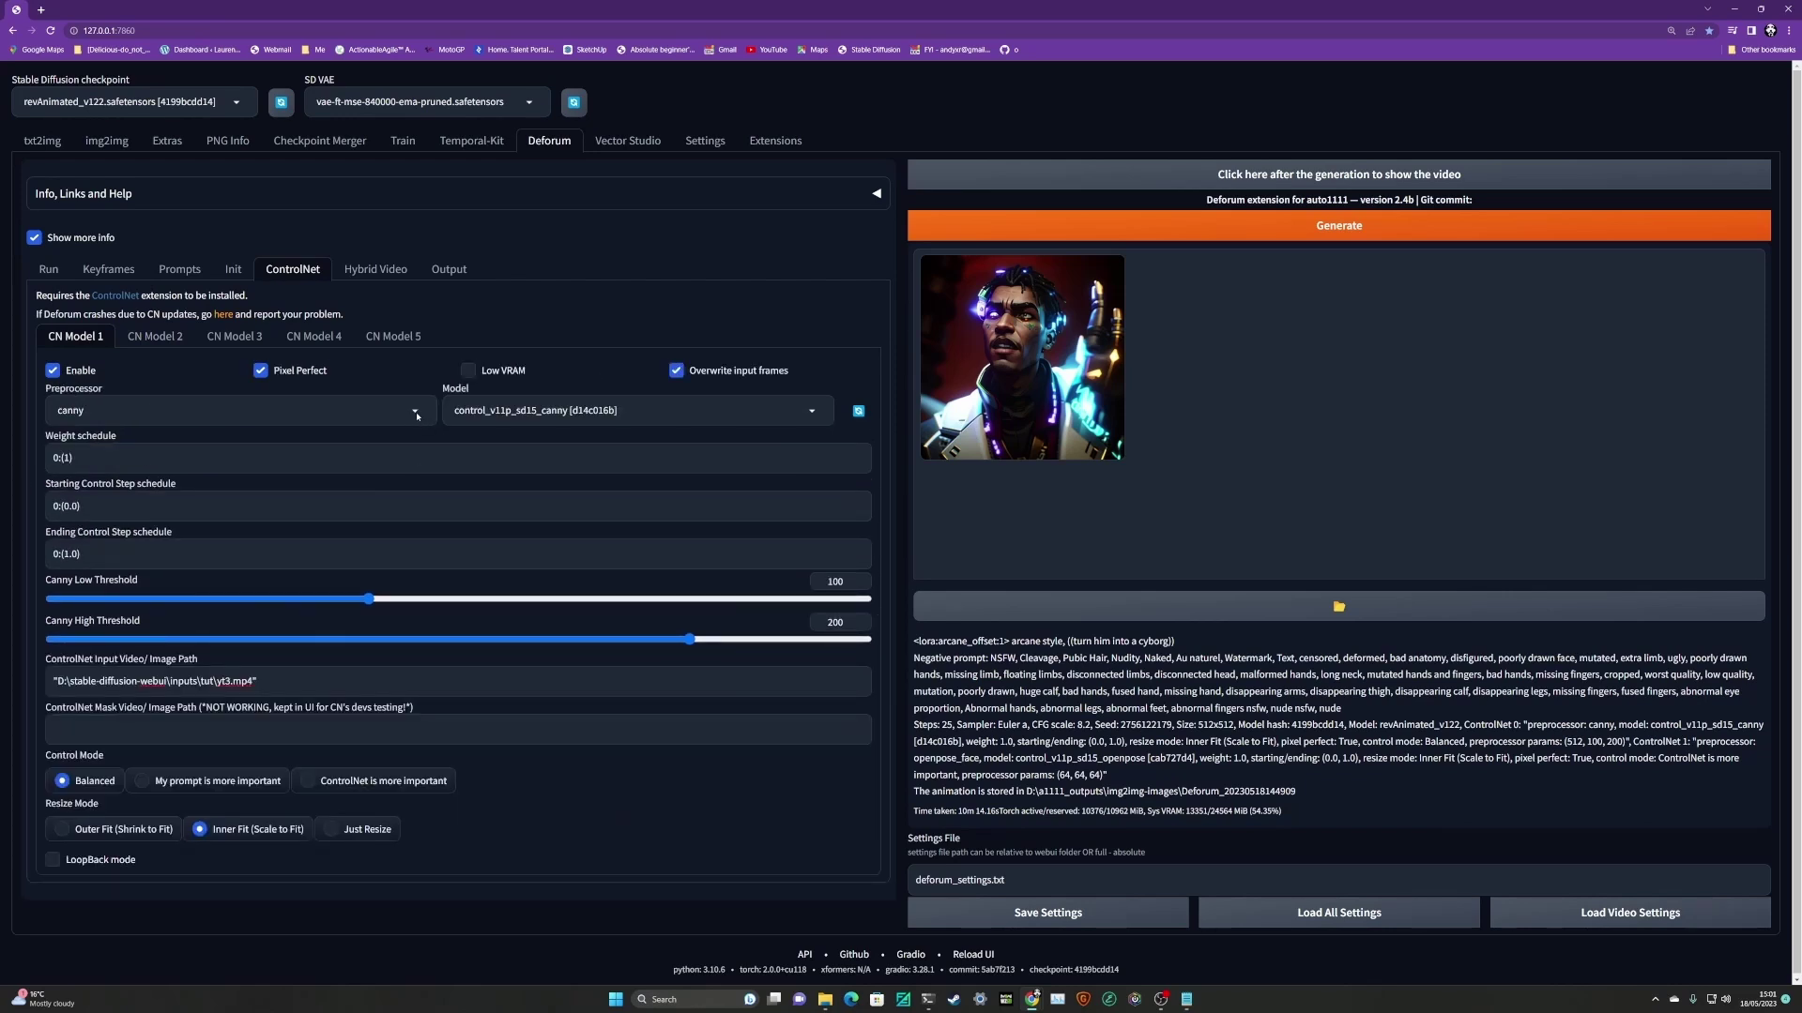
Set the first ControlNet model's preprocessor to none and its model to control_v11f1e_sd15_tile
{"action": "left_click", "coordinate": [418, 415]}
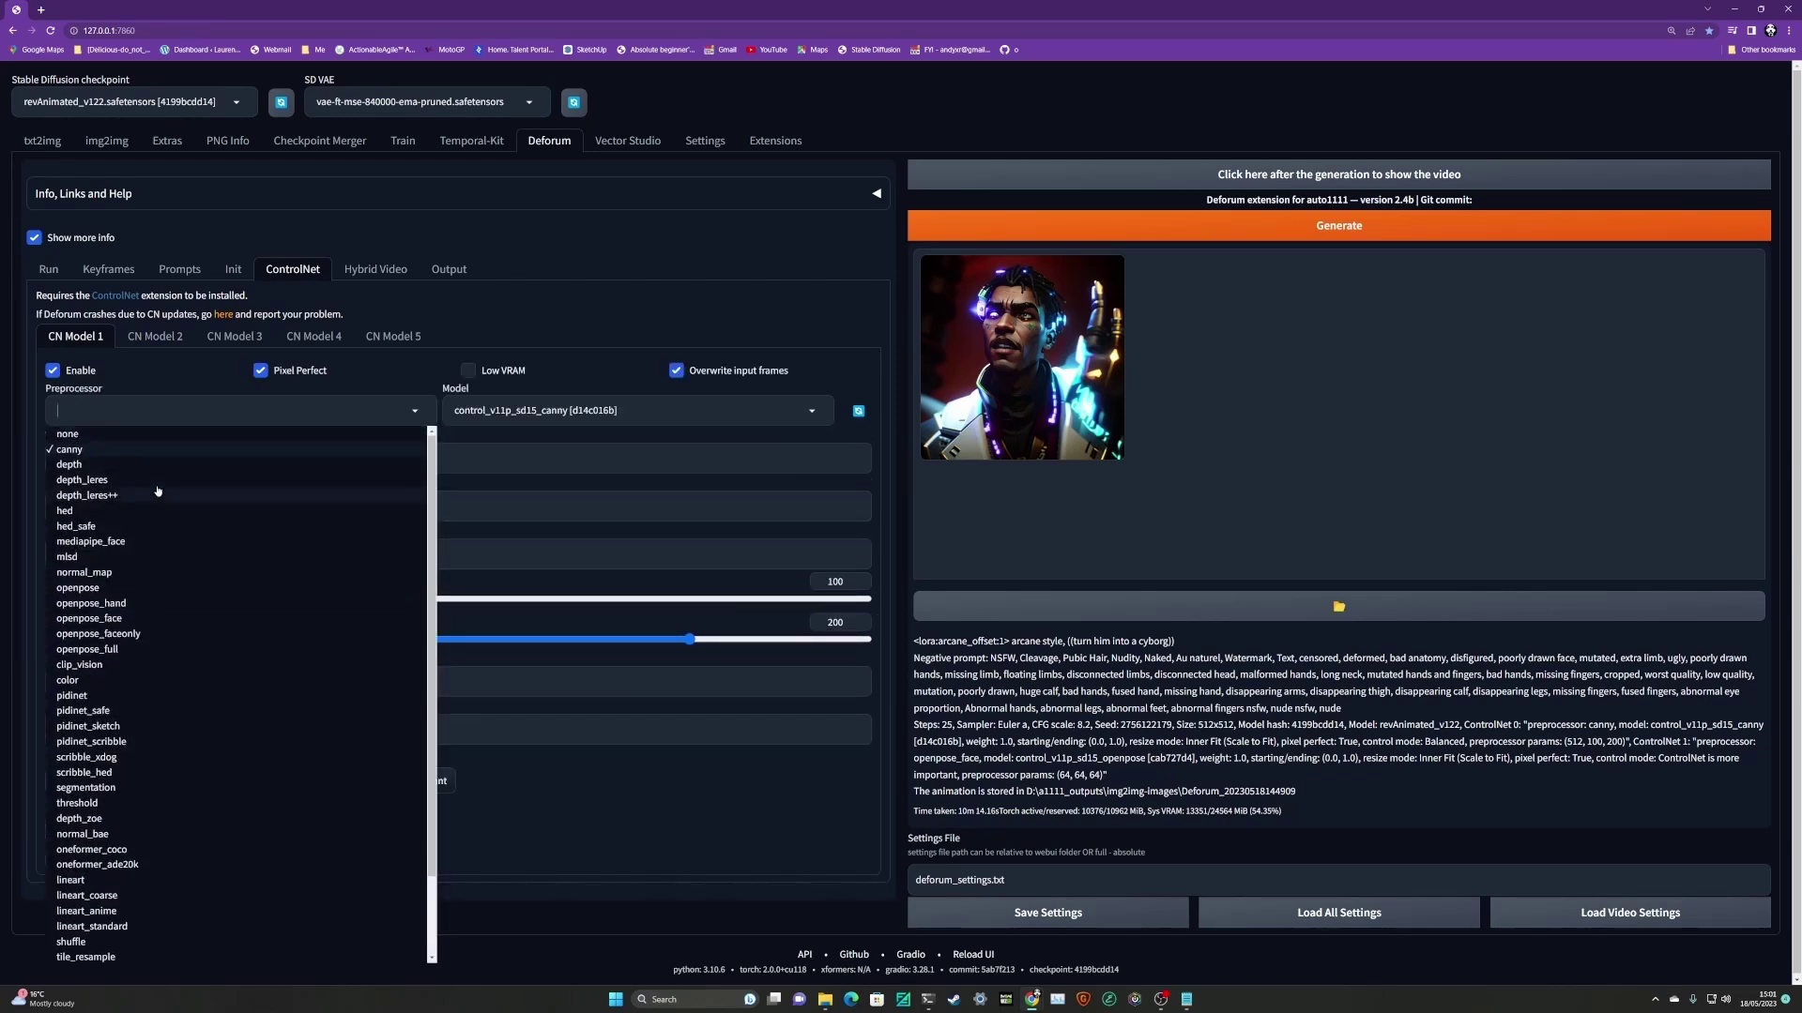
{"action": "left_click", "coordinate": [106, 435]}
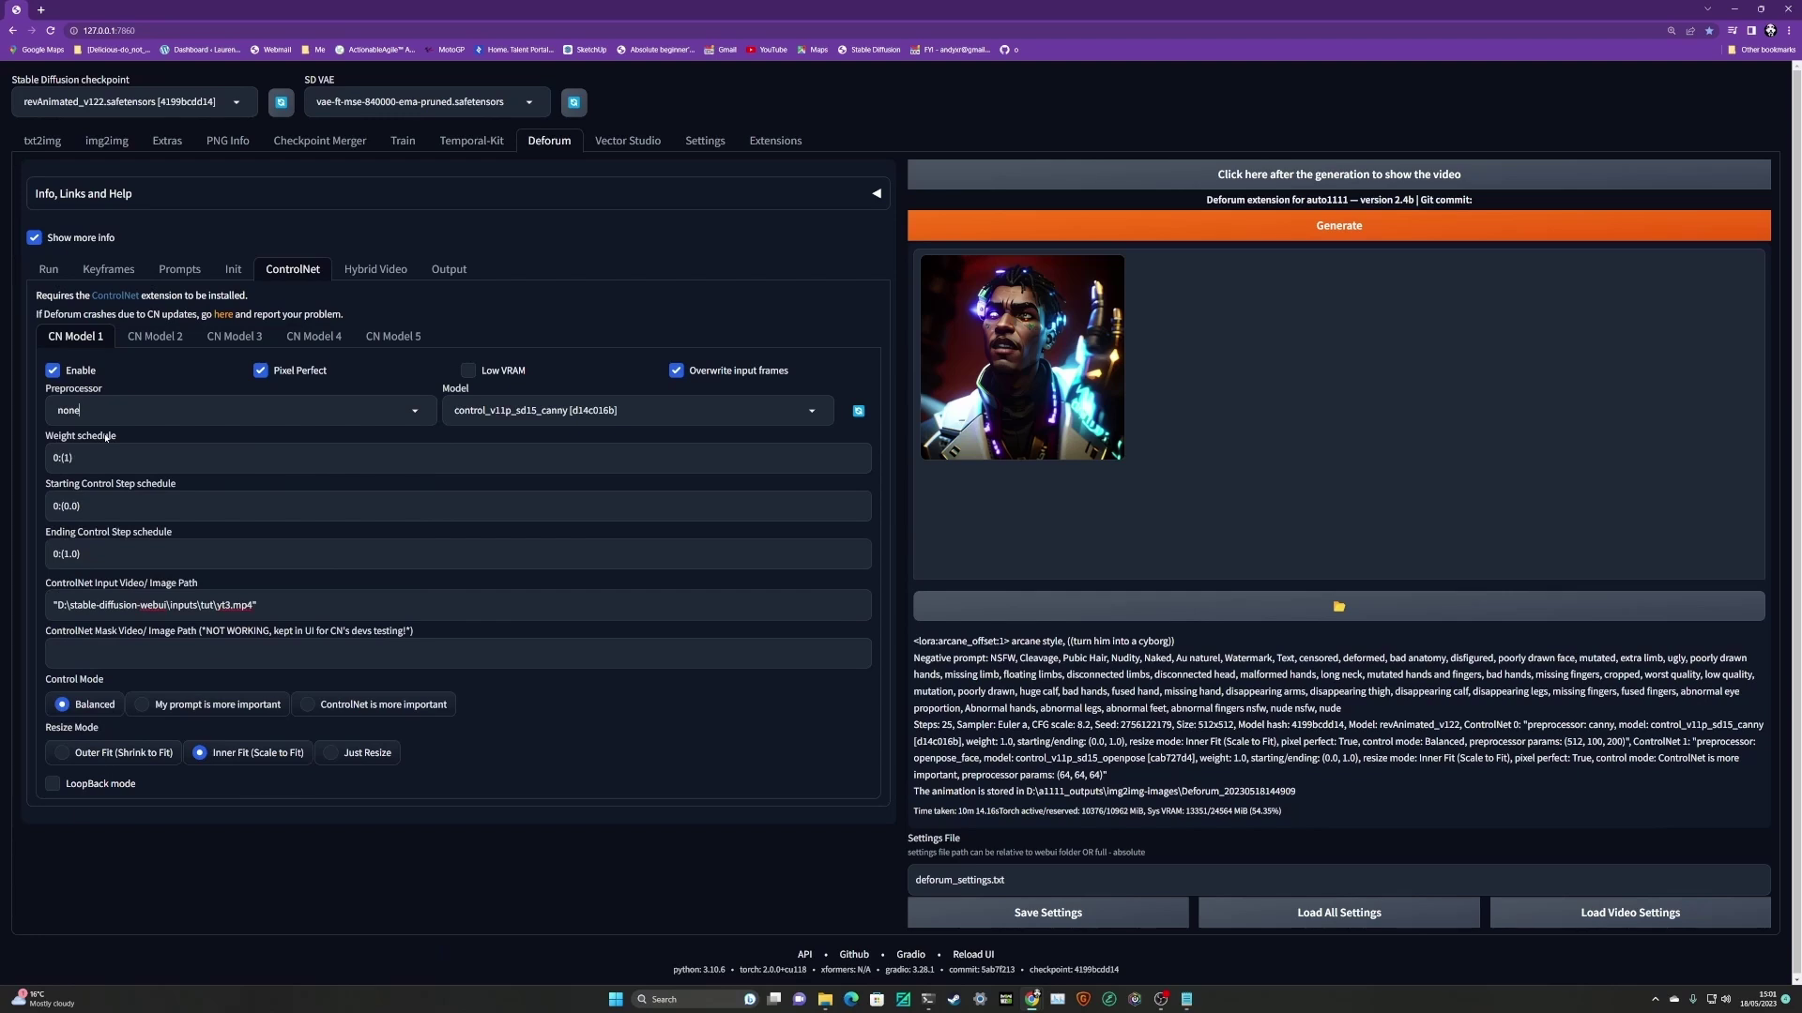
{"action": "left_click", "coordinate": [811, 412]}
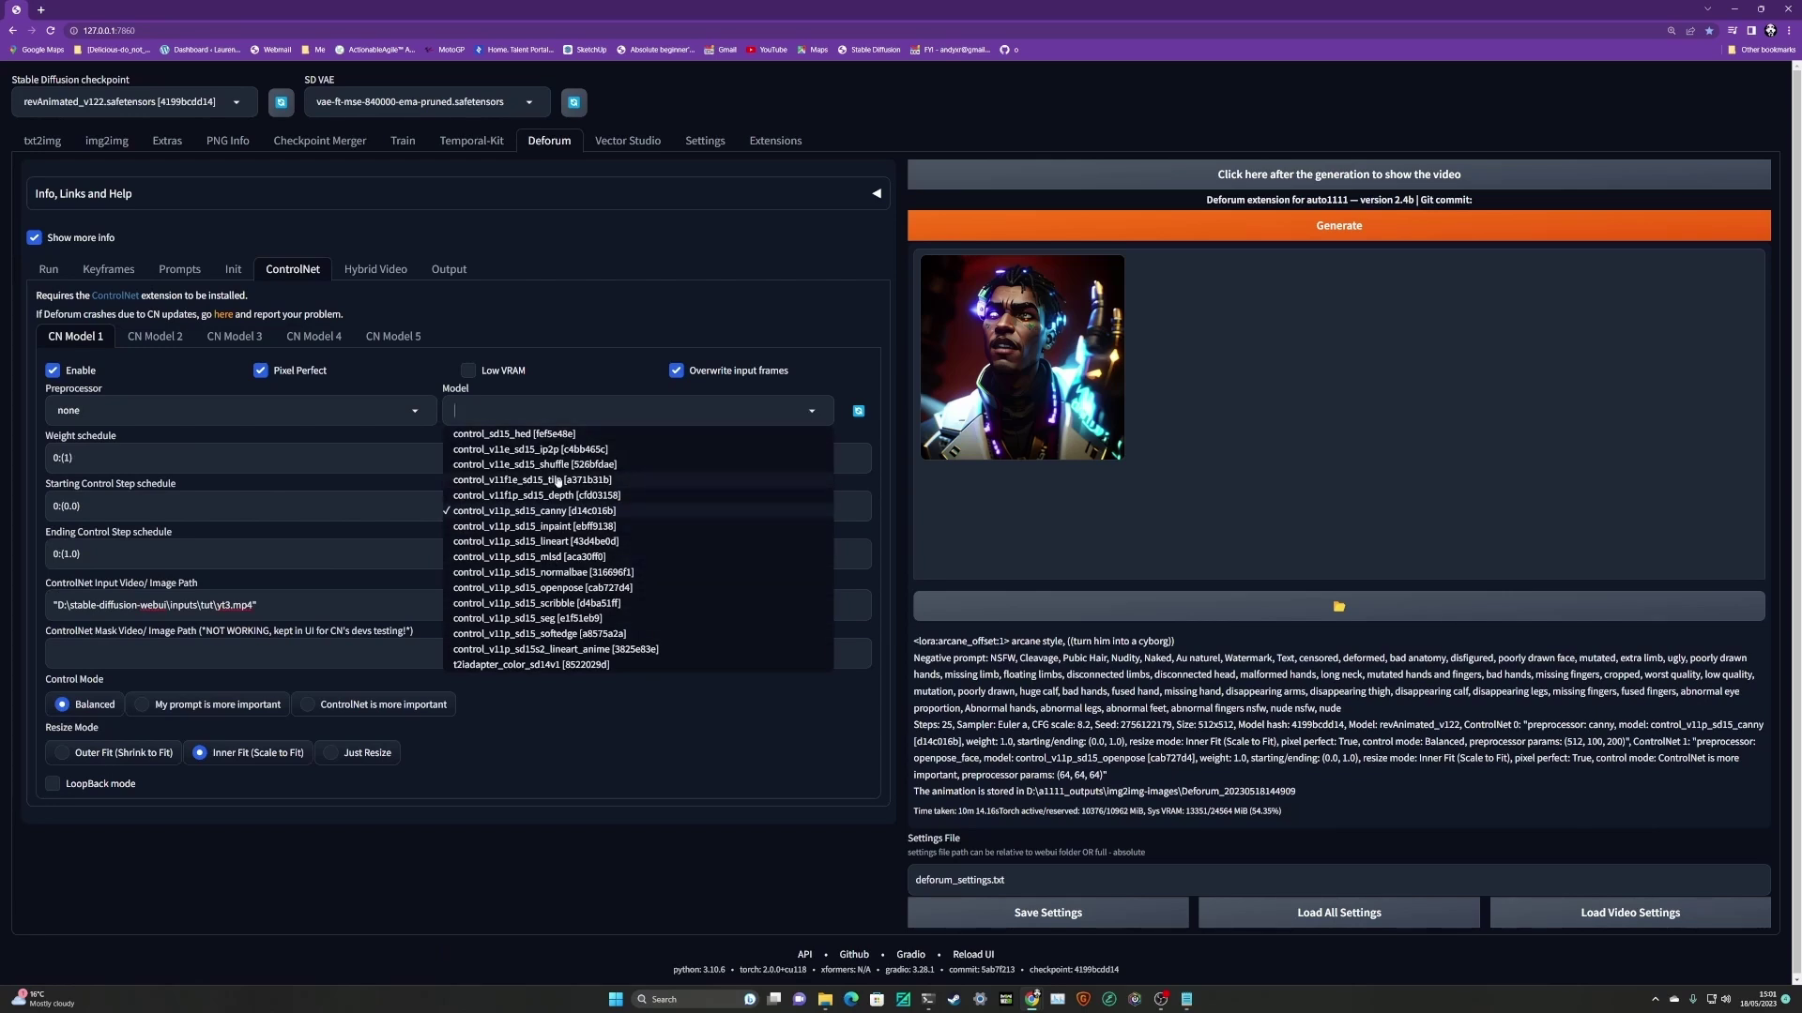
{"action": "left_click", "coordinate": [557, 480]}
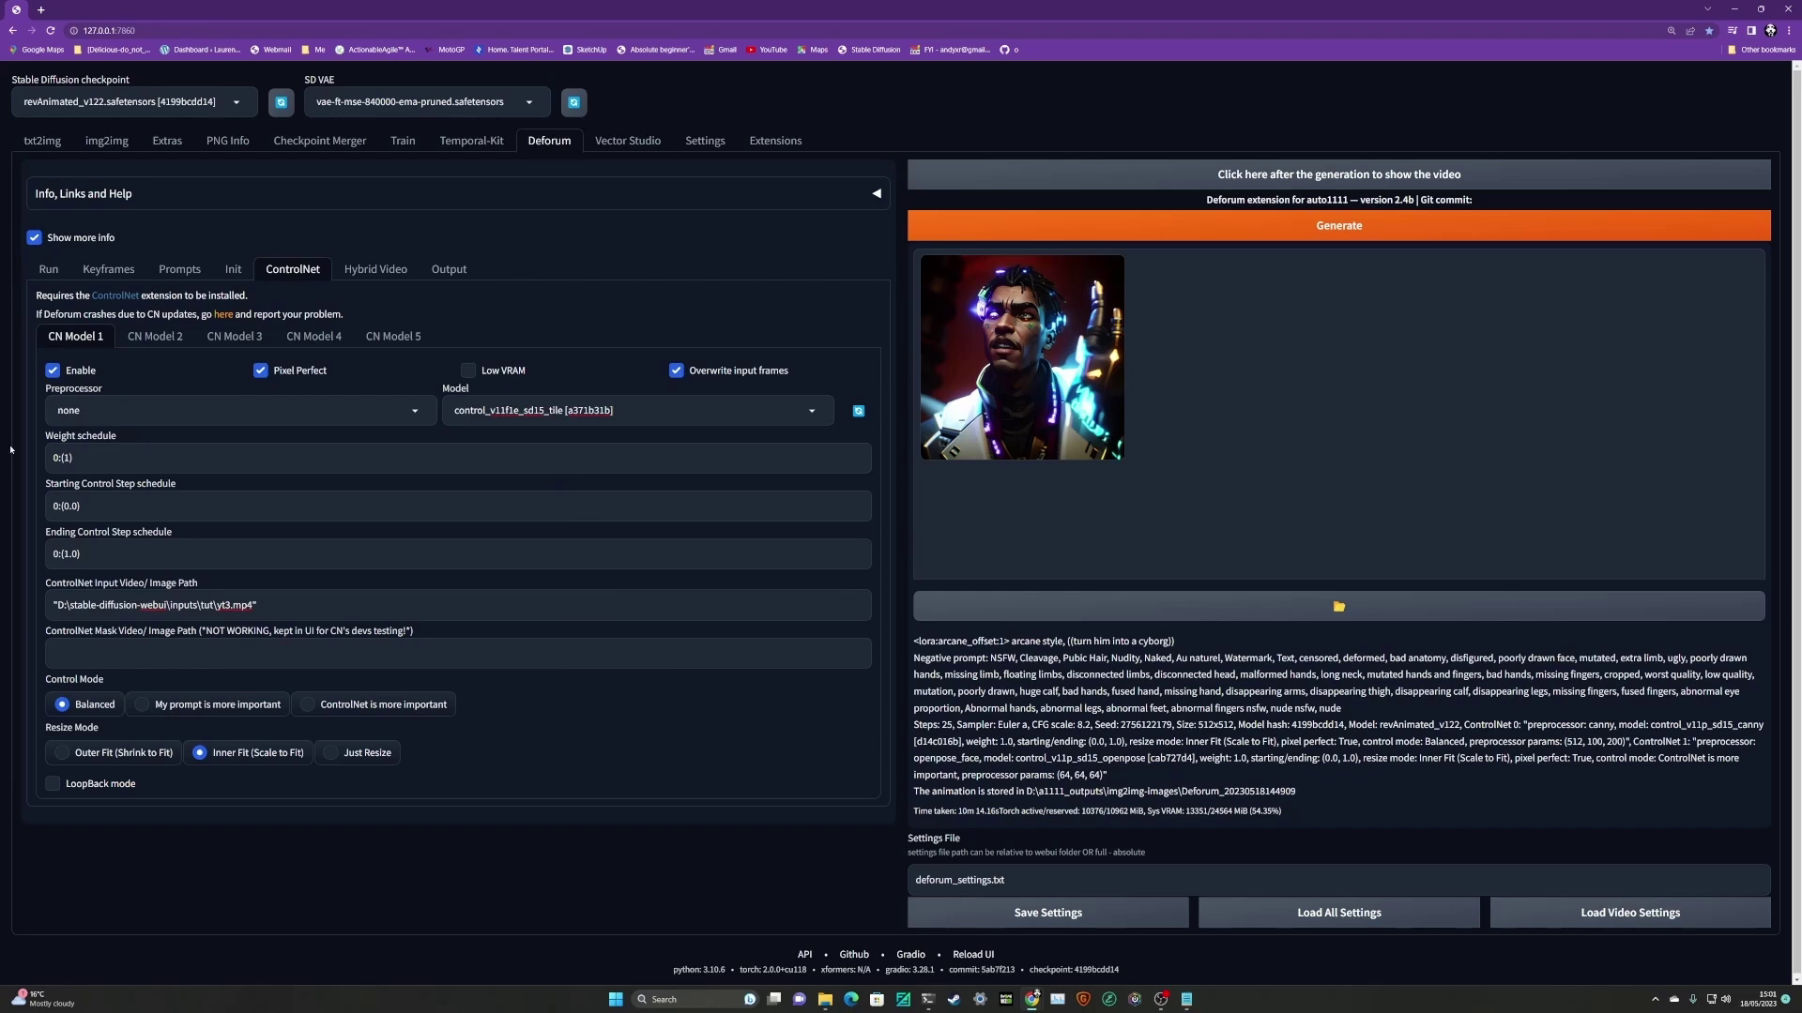
Set the first ControlNet model's weight schedule to 0:(2) and control mode to "ControlNet is more important", and check models 2 to 4
{"action": "left_click", "coordinate": [67, 458]}
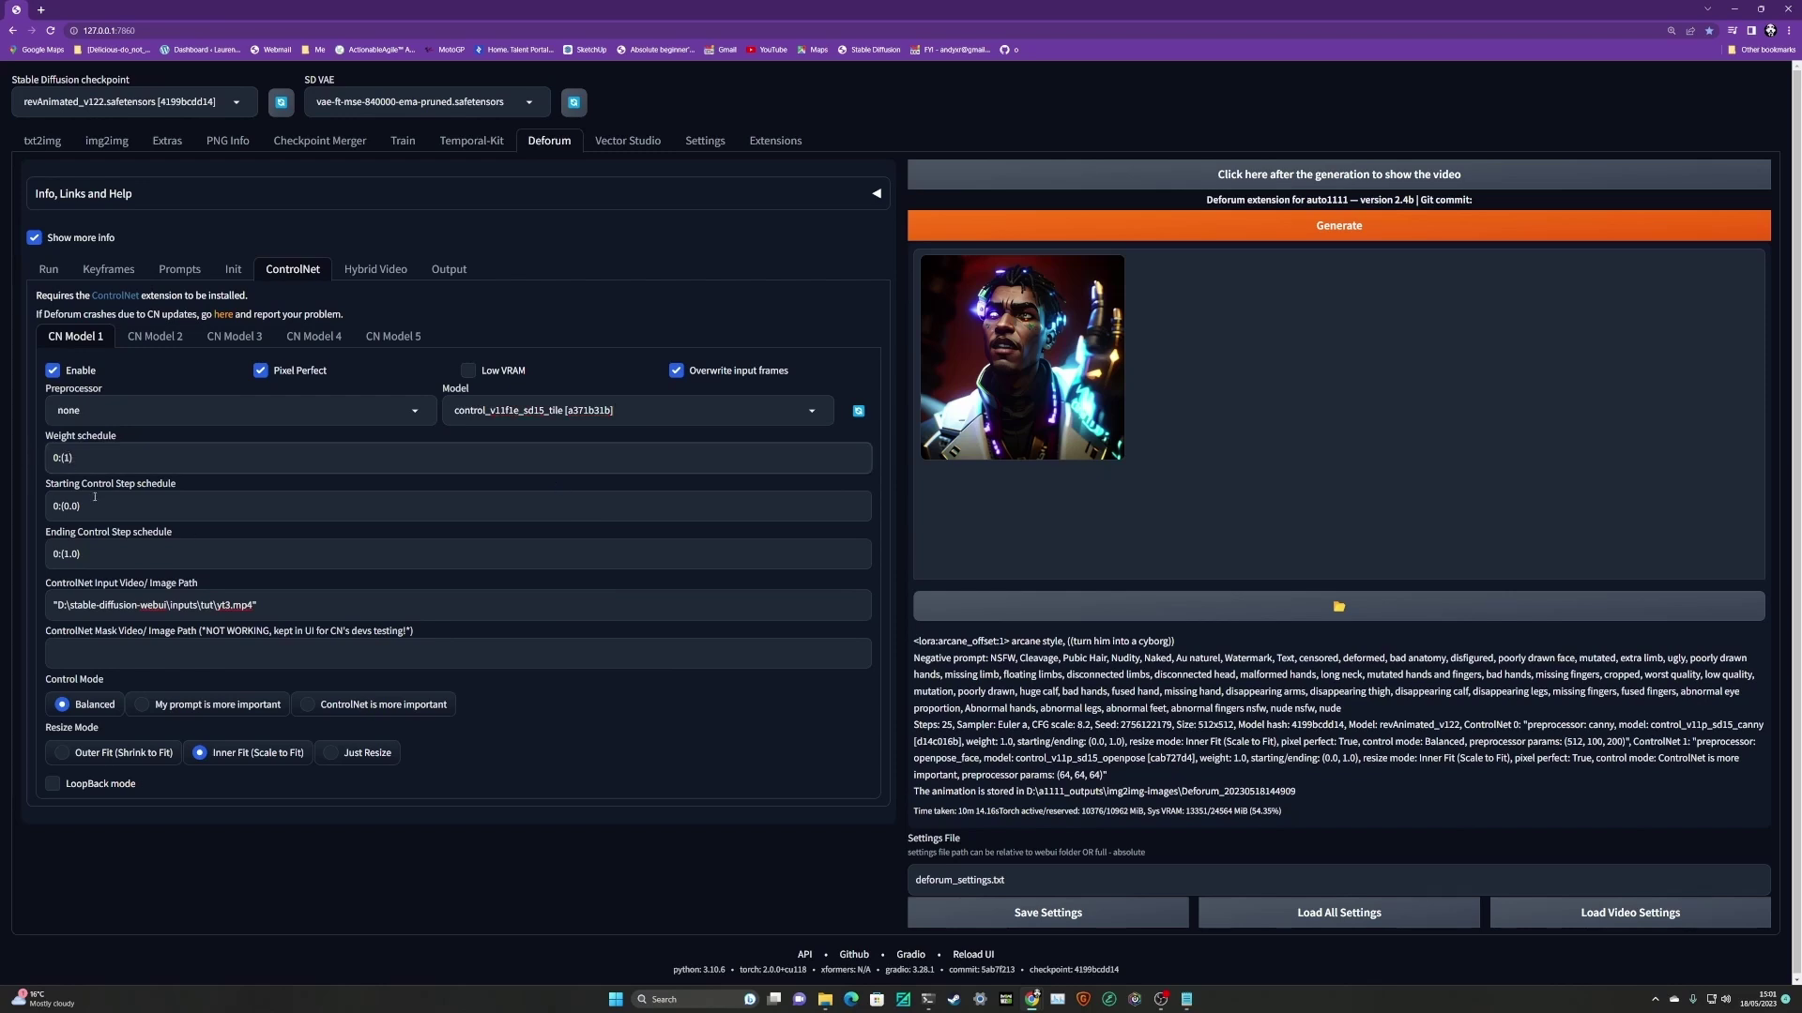
{"action": "key", "text": "BackSpace"}
{"action": "type", "text": "2"}
{"action": "left_click", "coordinate": [376, 712]}
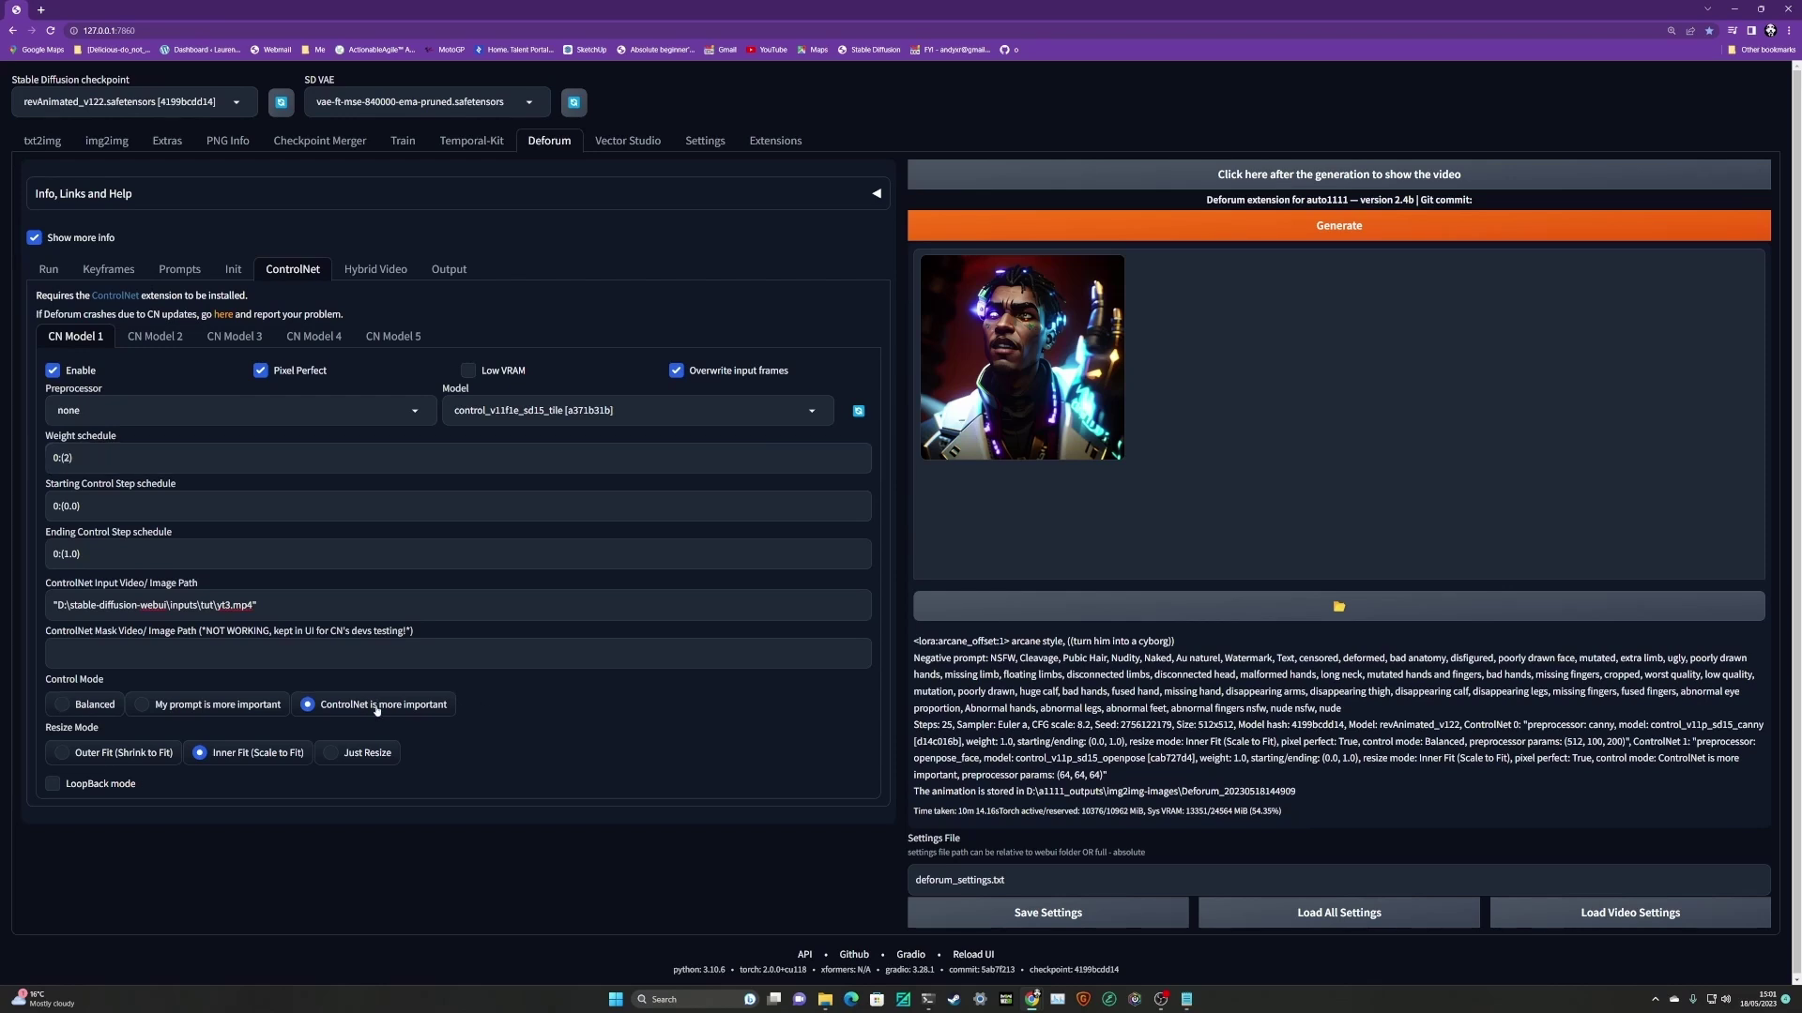
{"action": "left_click", "coordinate": [154, 336]}
{"action": "left_click", "coordinate": [235, 336]}
{"action": "left_click", "coordinate": [315, 336]}
{"action": "left_click", "coordinate": [75, 336]}
Change the frame 0 value of the keyframe strength schedule
{"action": "left_click", "coordinate": [125, 272]}
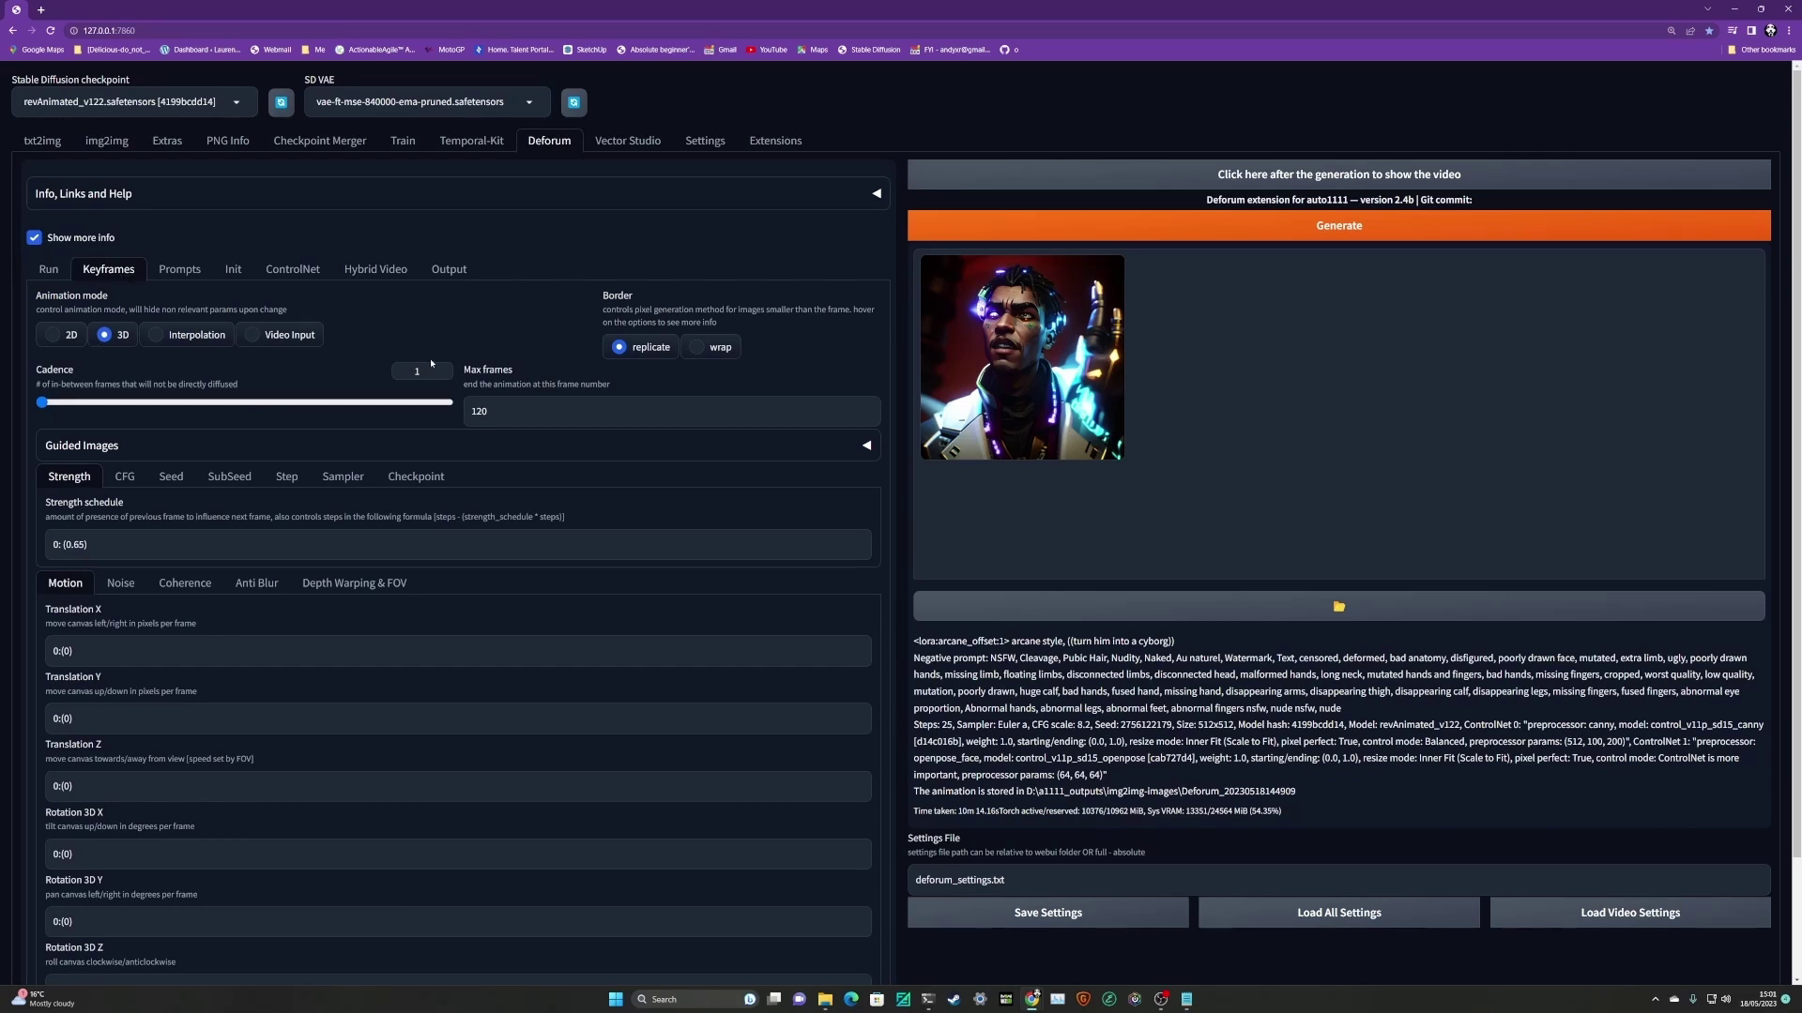
{"action": "left_click", "coordinate": [84, 543]}
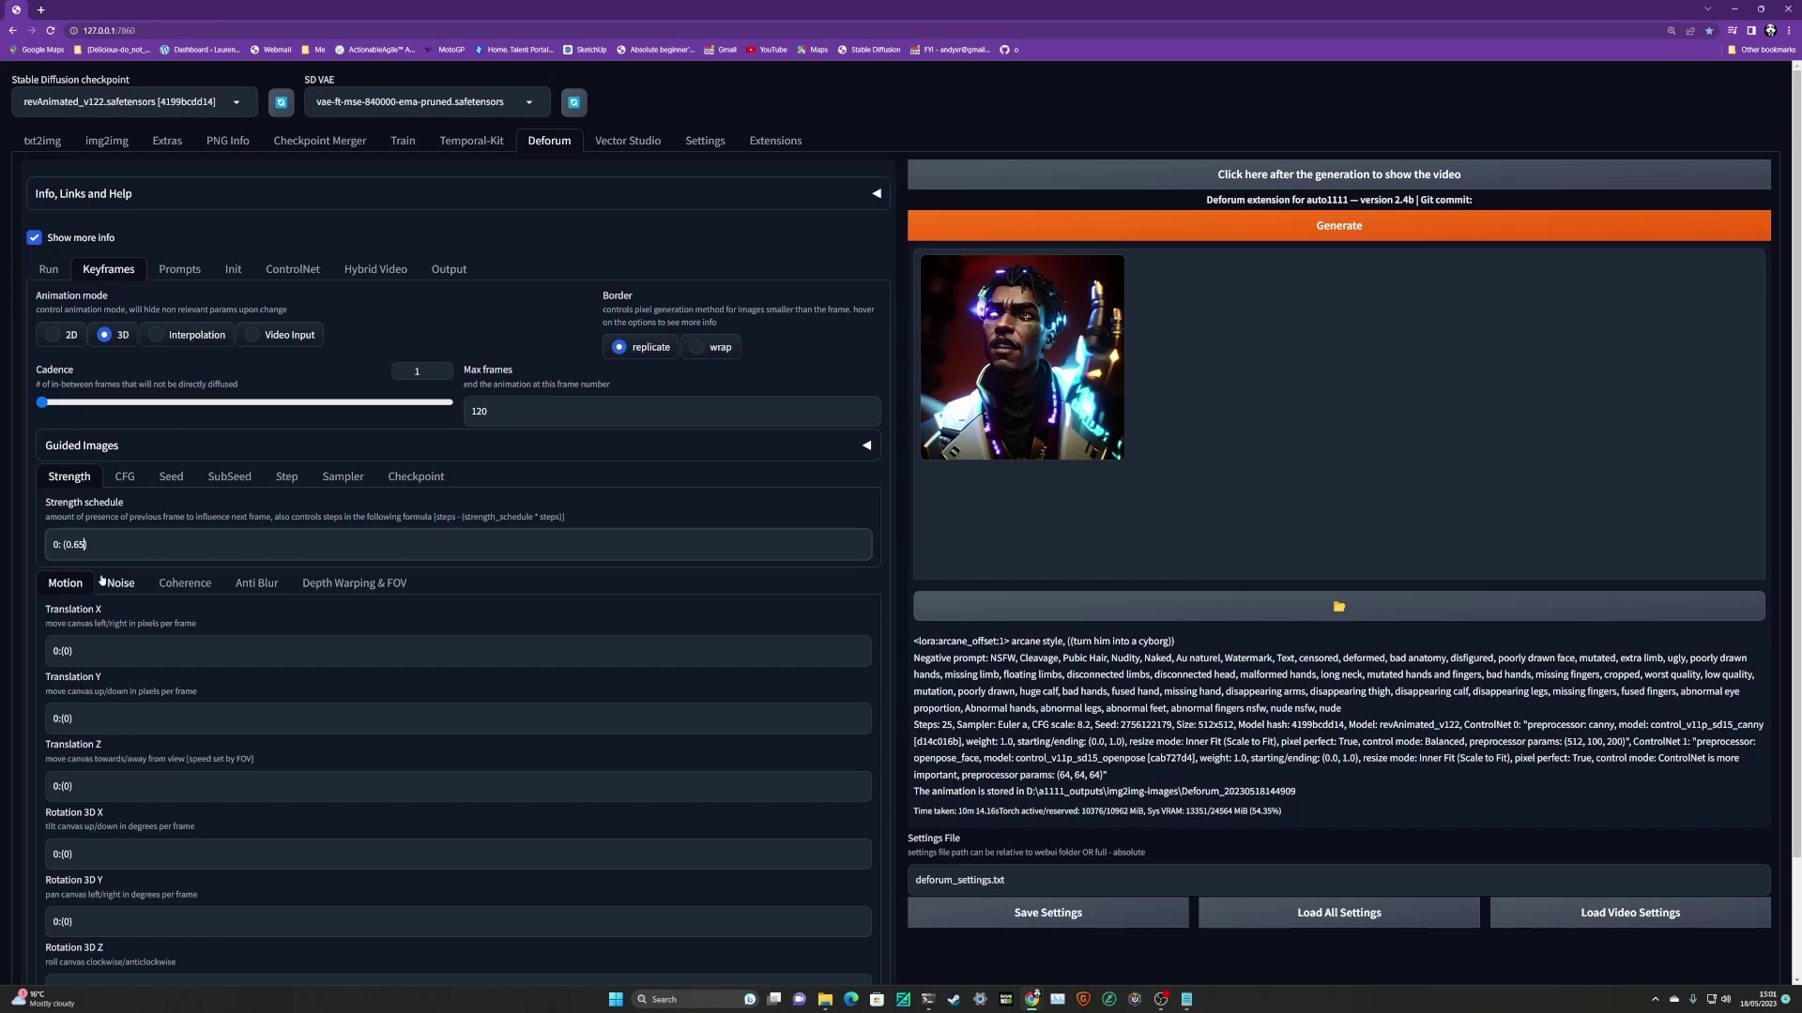
{"action": "key", "text": "BackSpace"}
{"action": "key", "text": "BackSpace"}
Set the keyframe CFG scale schedule to 0: (3) and the seed behavior to fixed
{"action": "left_click", "coordinate": [125, 477]}
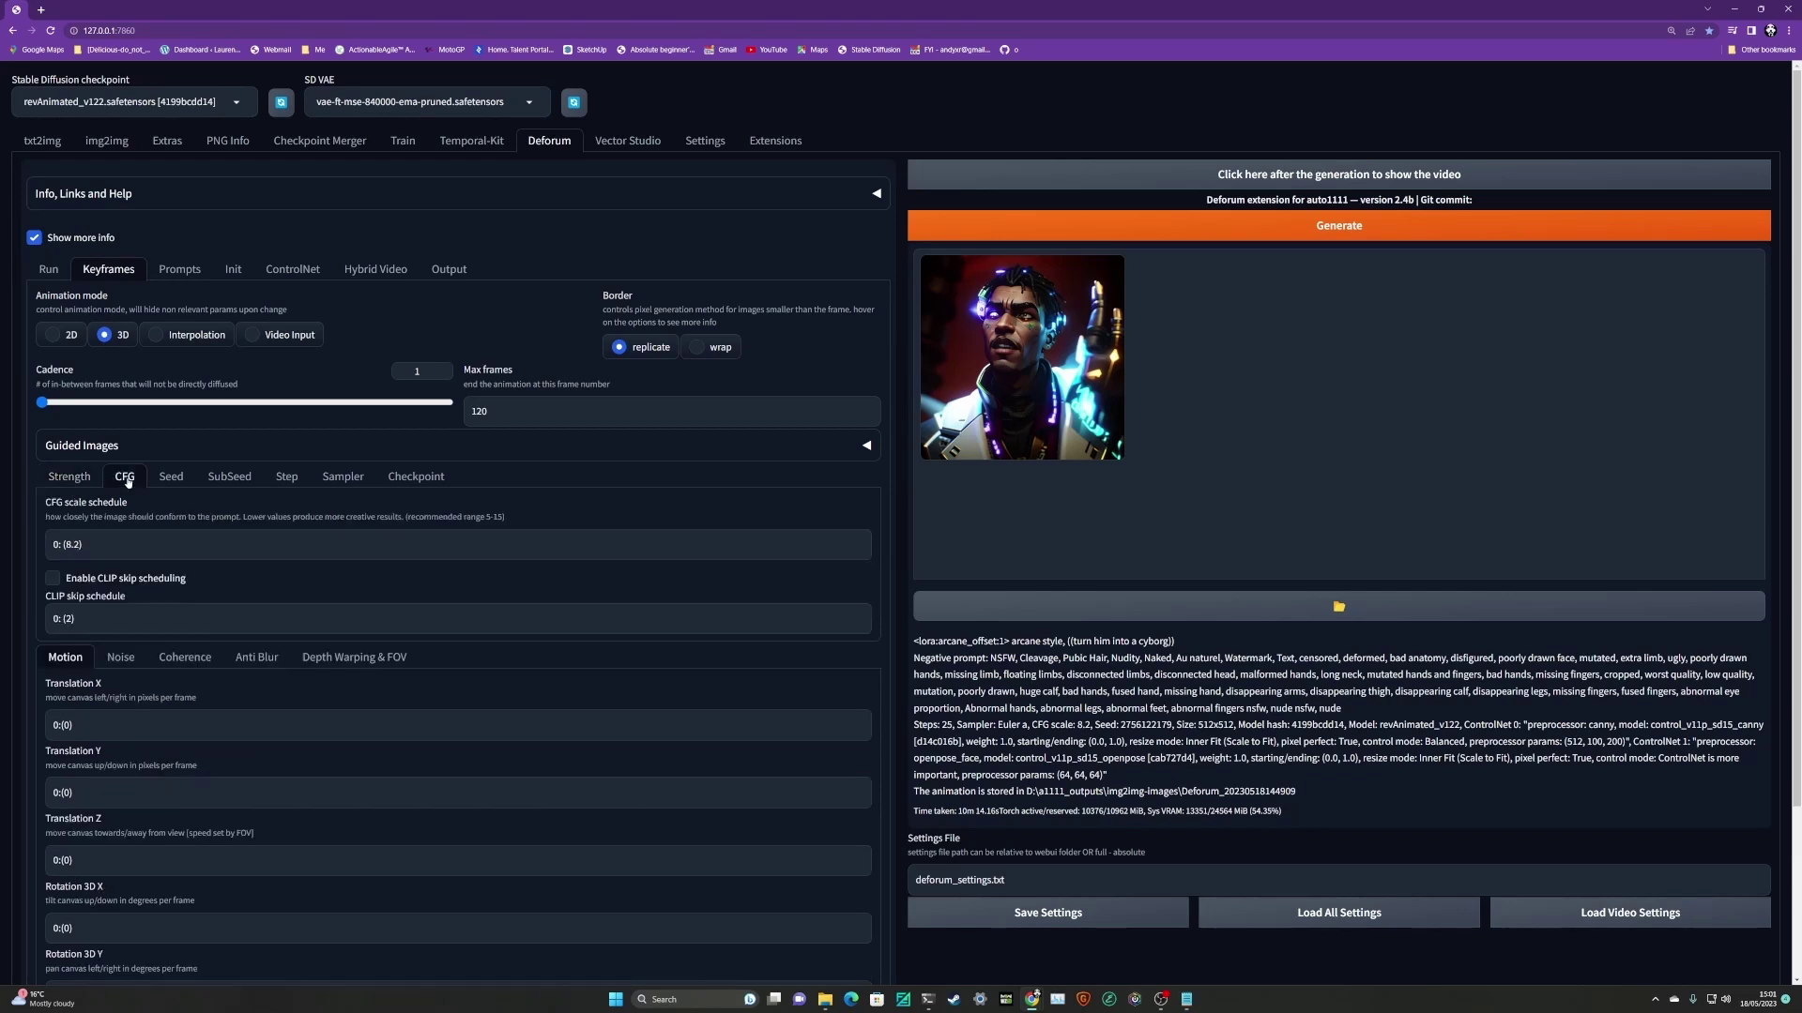
{"action": "left_click", "coordinate": [78, 545]}
{"action": "key", "text": "BackSpace"}
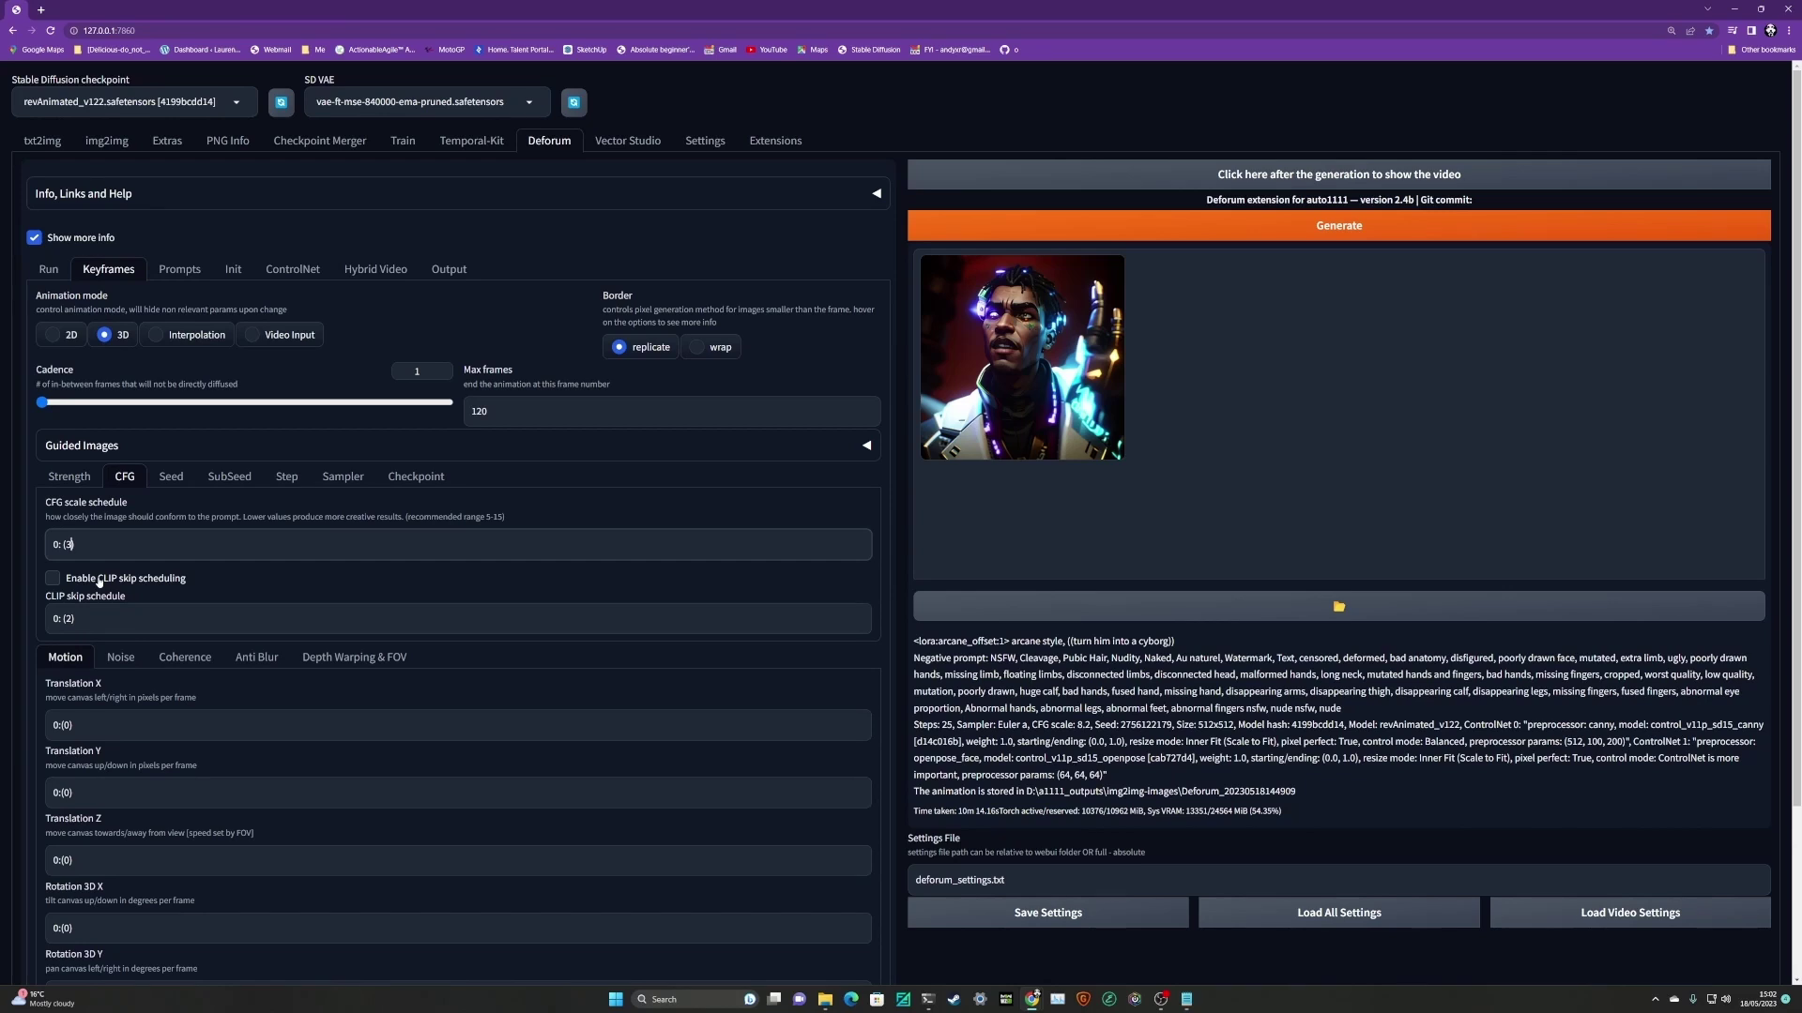
{"action": "left_click", "coordinate": [169, 478]}
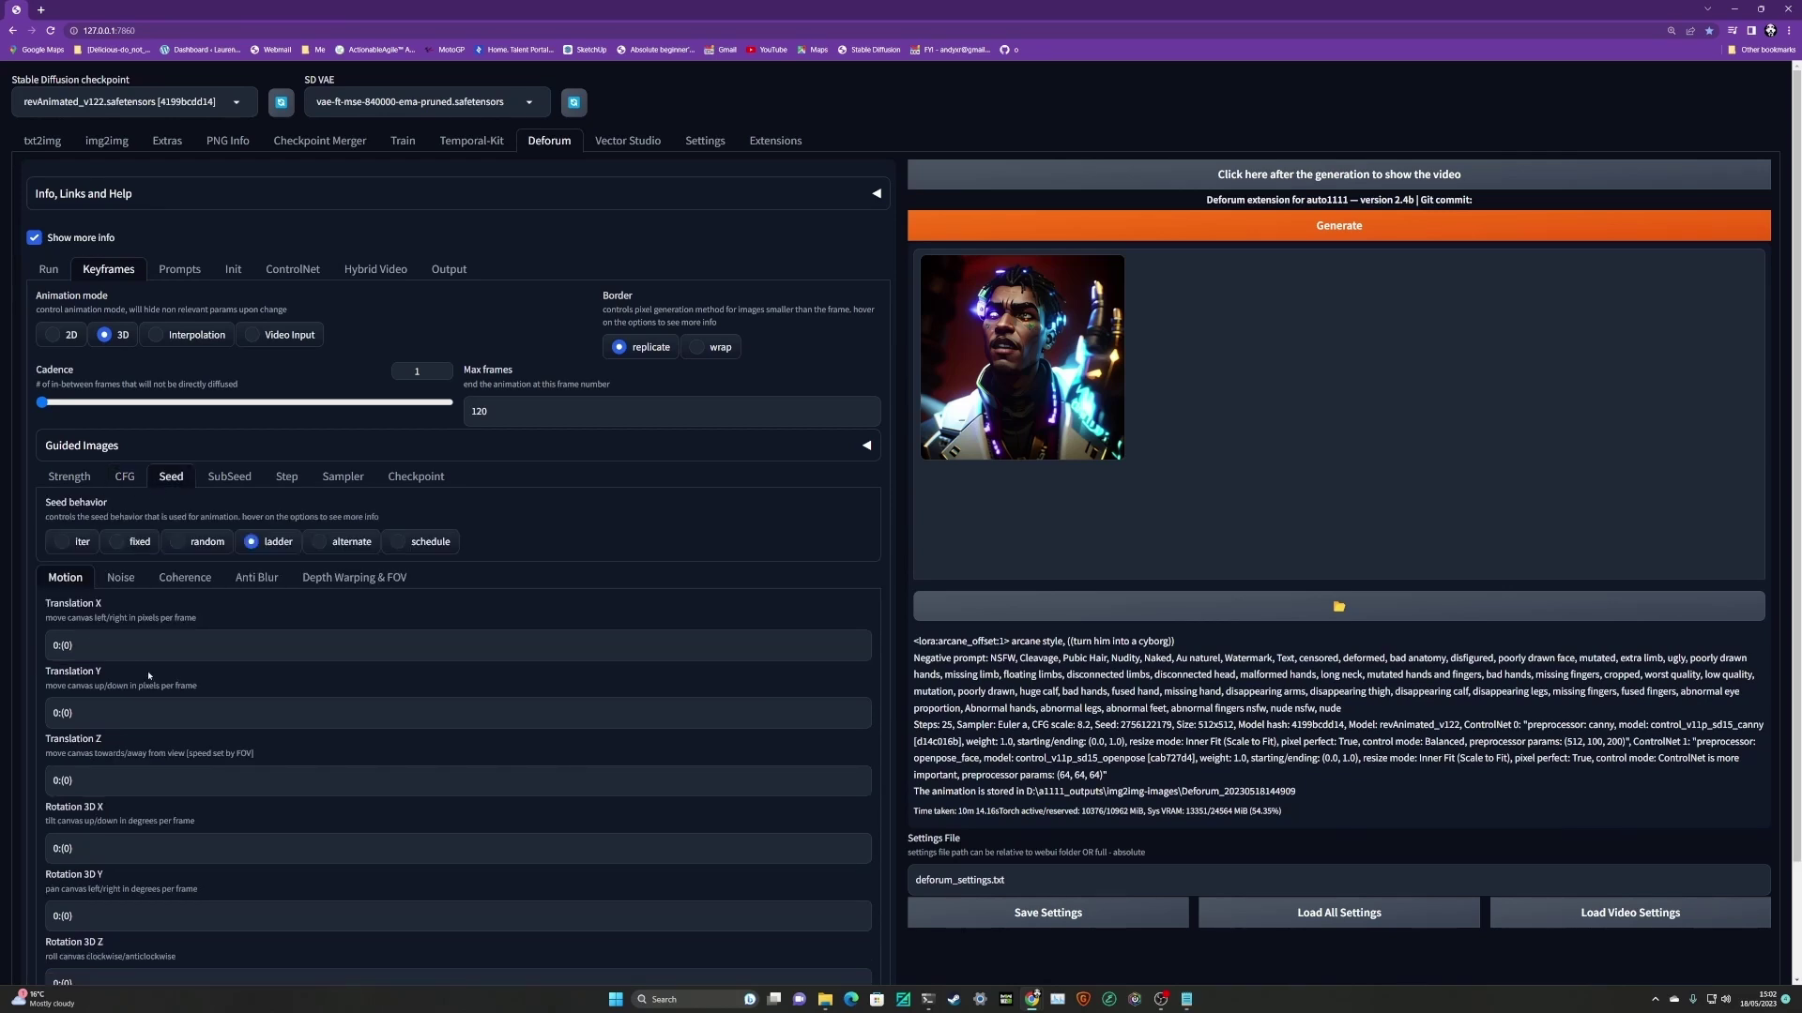
{"action": "left_click", "coordinate": [136, 546]}
Disable noise multiplier scheduling and set the noise schedule to 0: (0)
{"action": "left_click", "coordinate": [121, 577]}
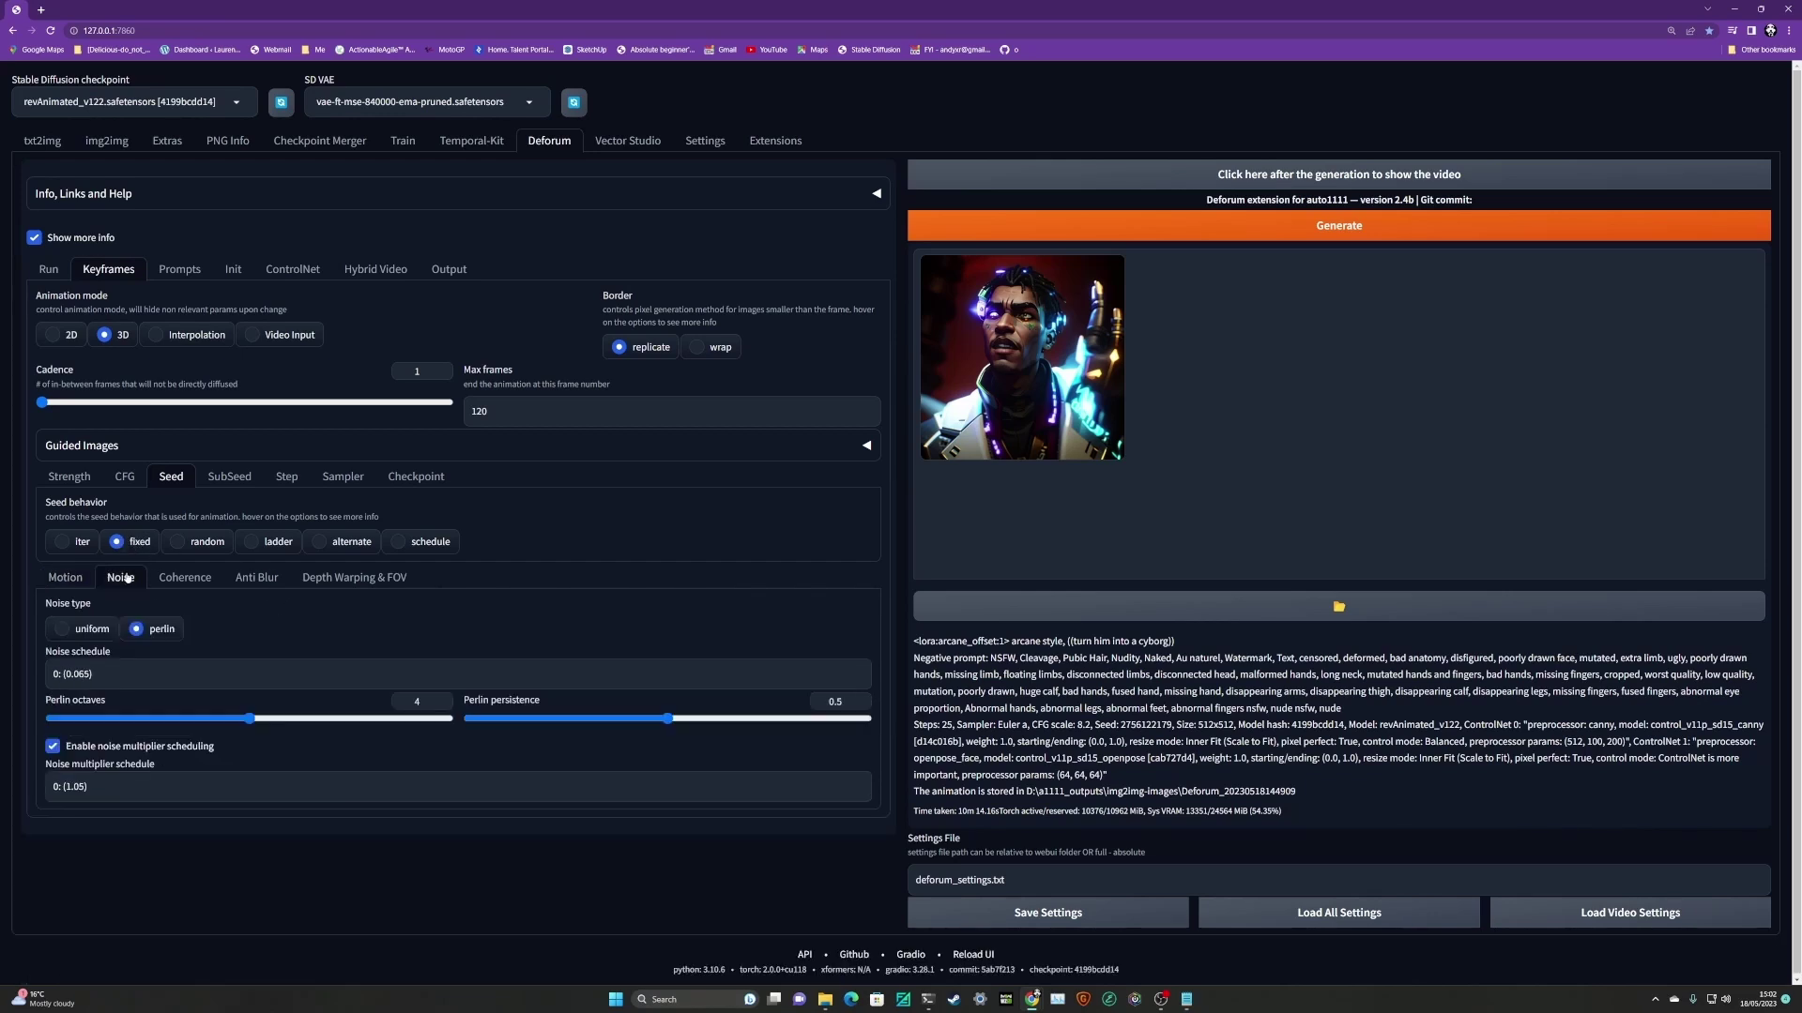
{"action": "left_click", "coordinate": [157, 748]}
{"action": "left_click", "coordinate": [91, 673]}
{"action": "key", "text": "BackSpace"}
{"action": "key", "text": "BackSpace"}
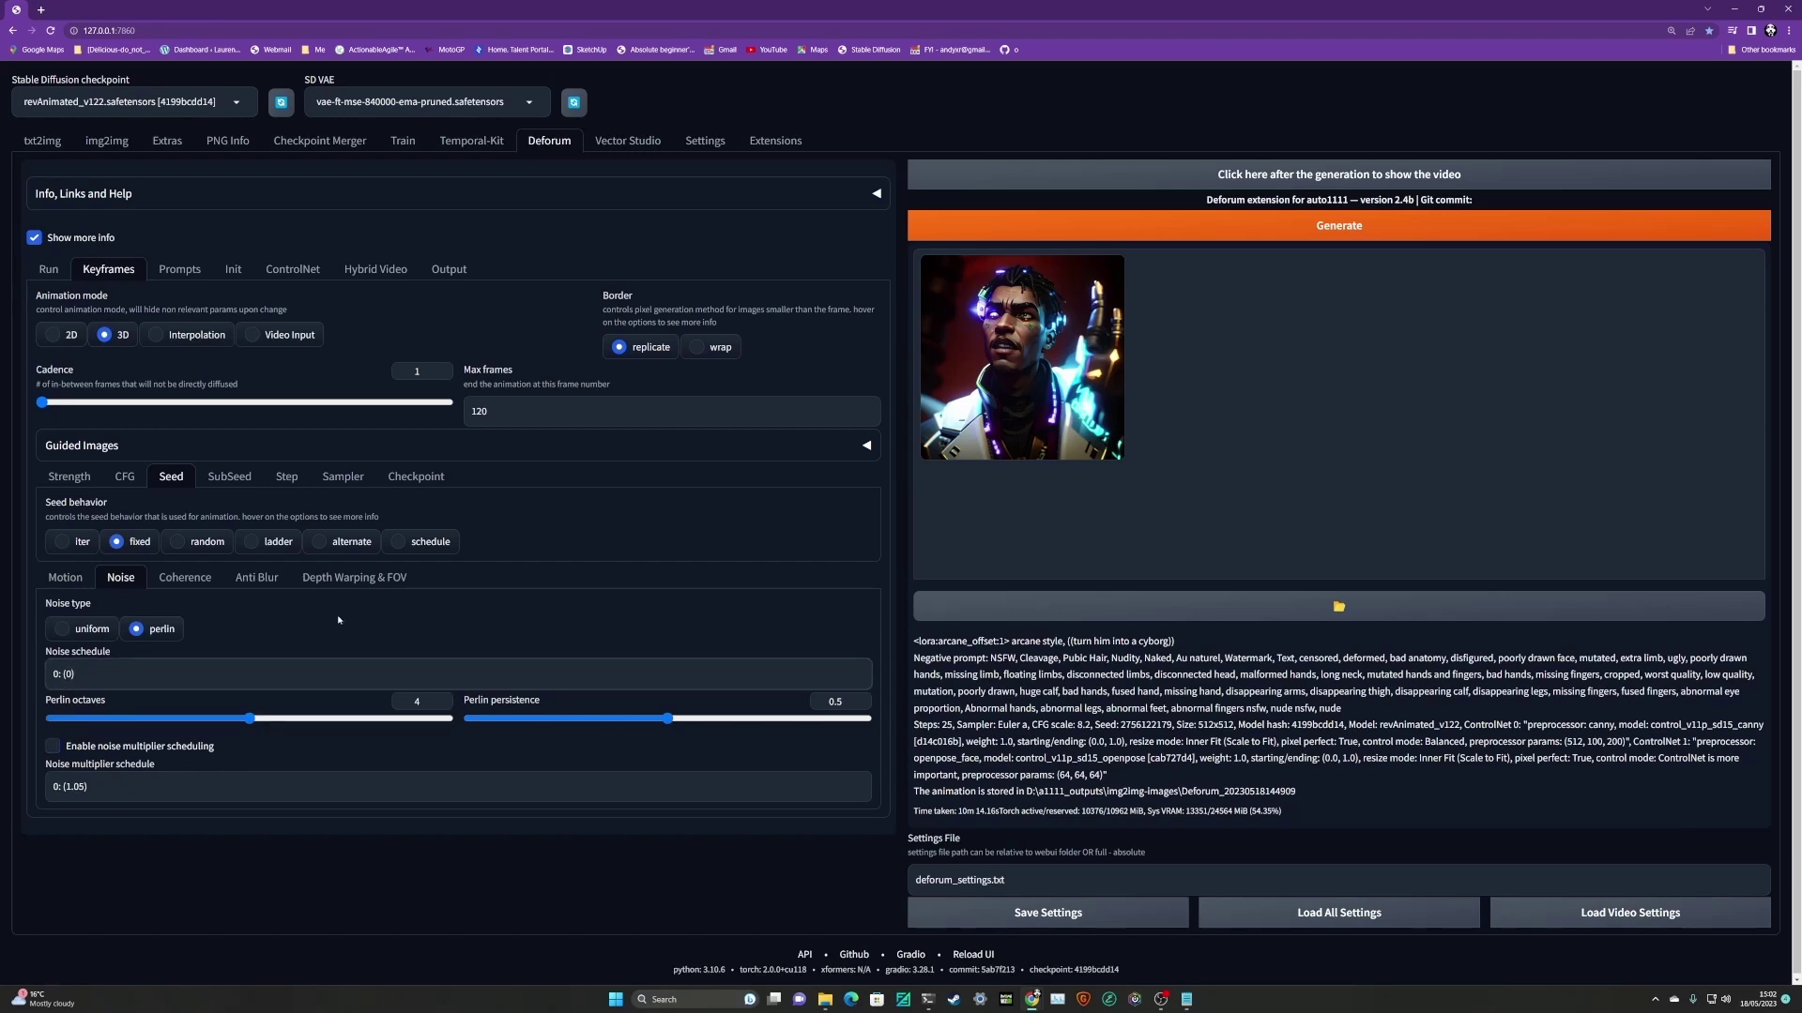
Reduce the anti-blur amount schedule, and check the color coherence and noise settings
{"action": "left_click", "coordinate": [253, 579]}
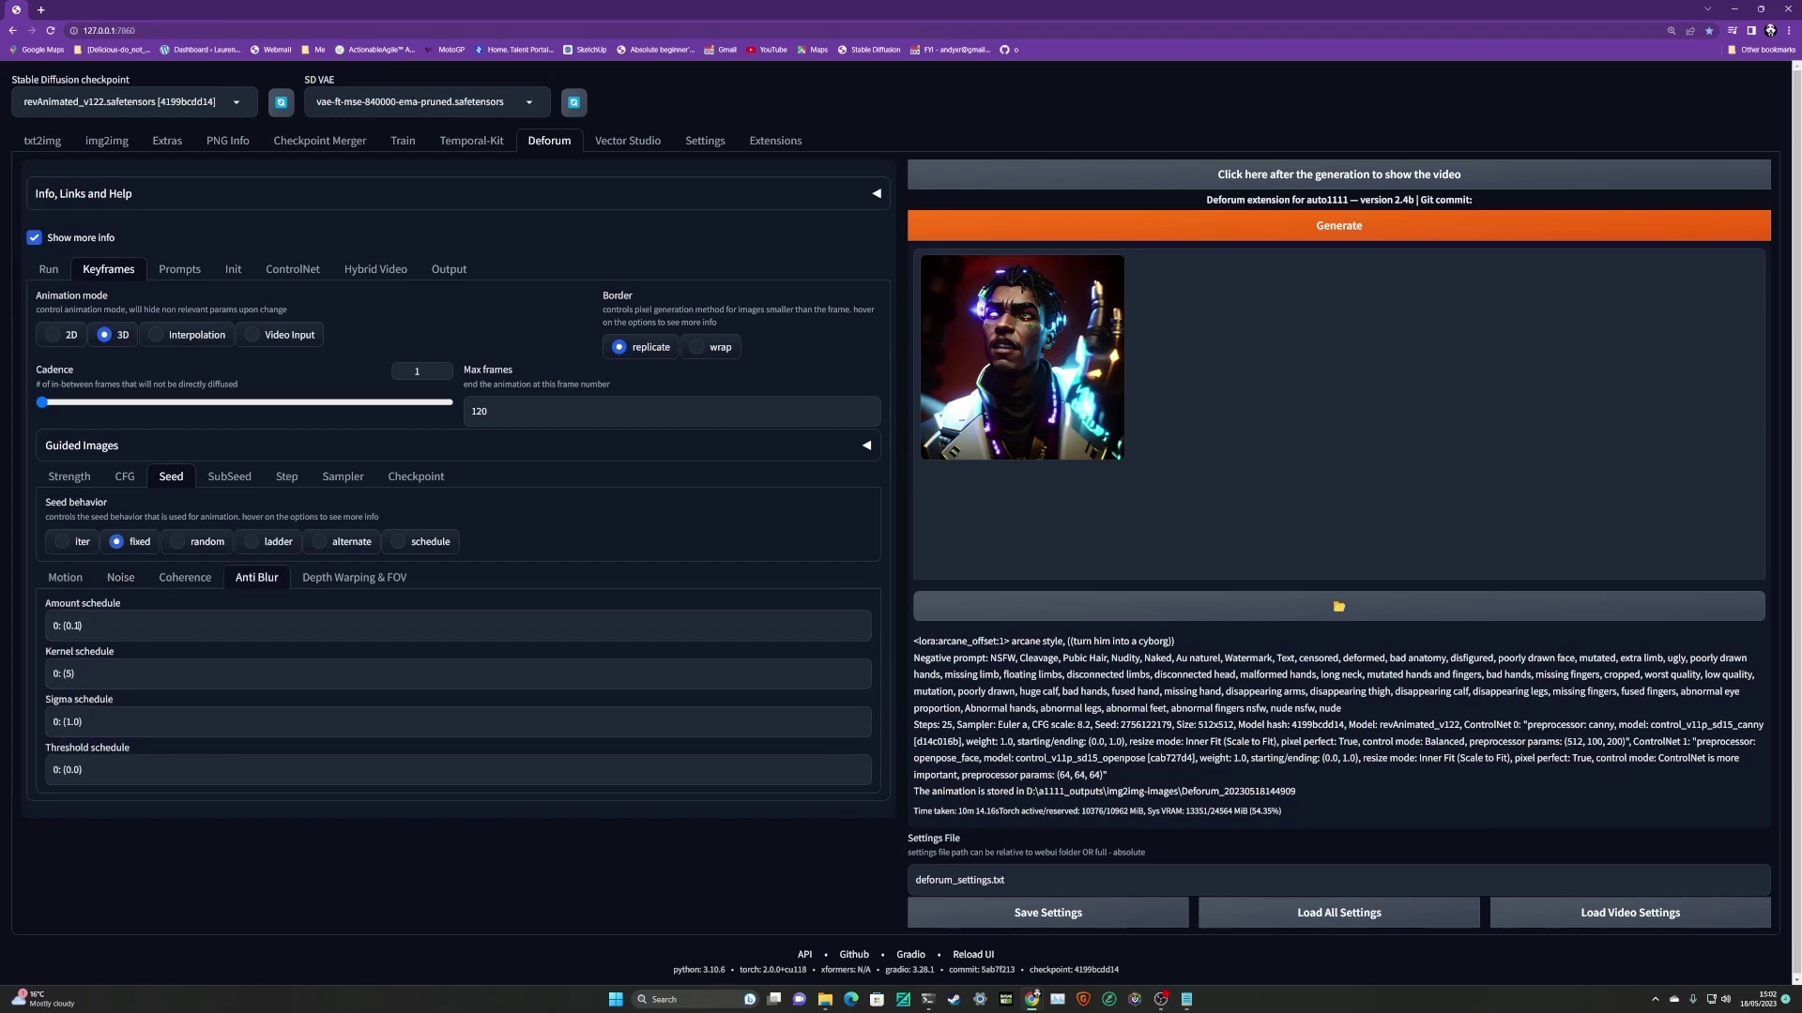
{"action": "key", "text": "BackSpace"}
{"action": "key", "text": "BackSpace"}
{"action": "left_click", "coordinate": [185, 577]}
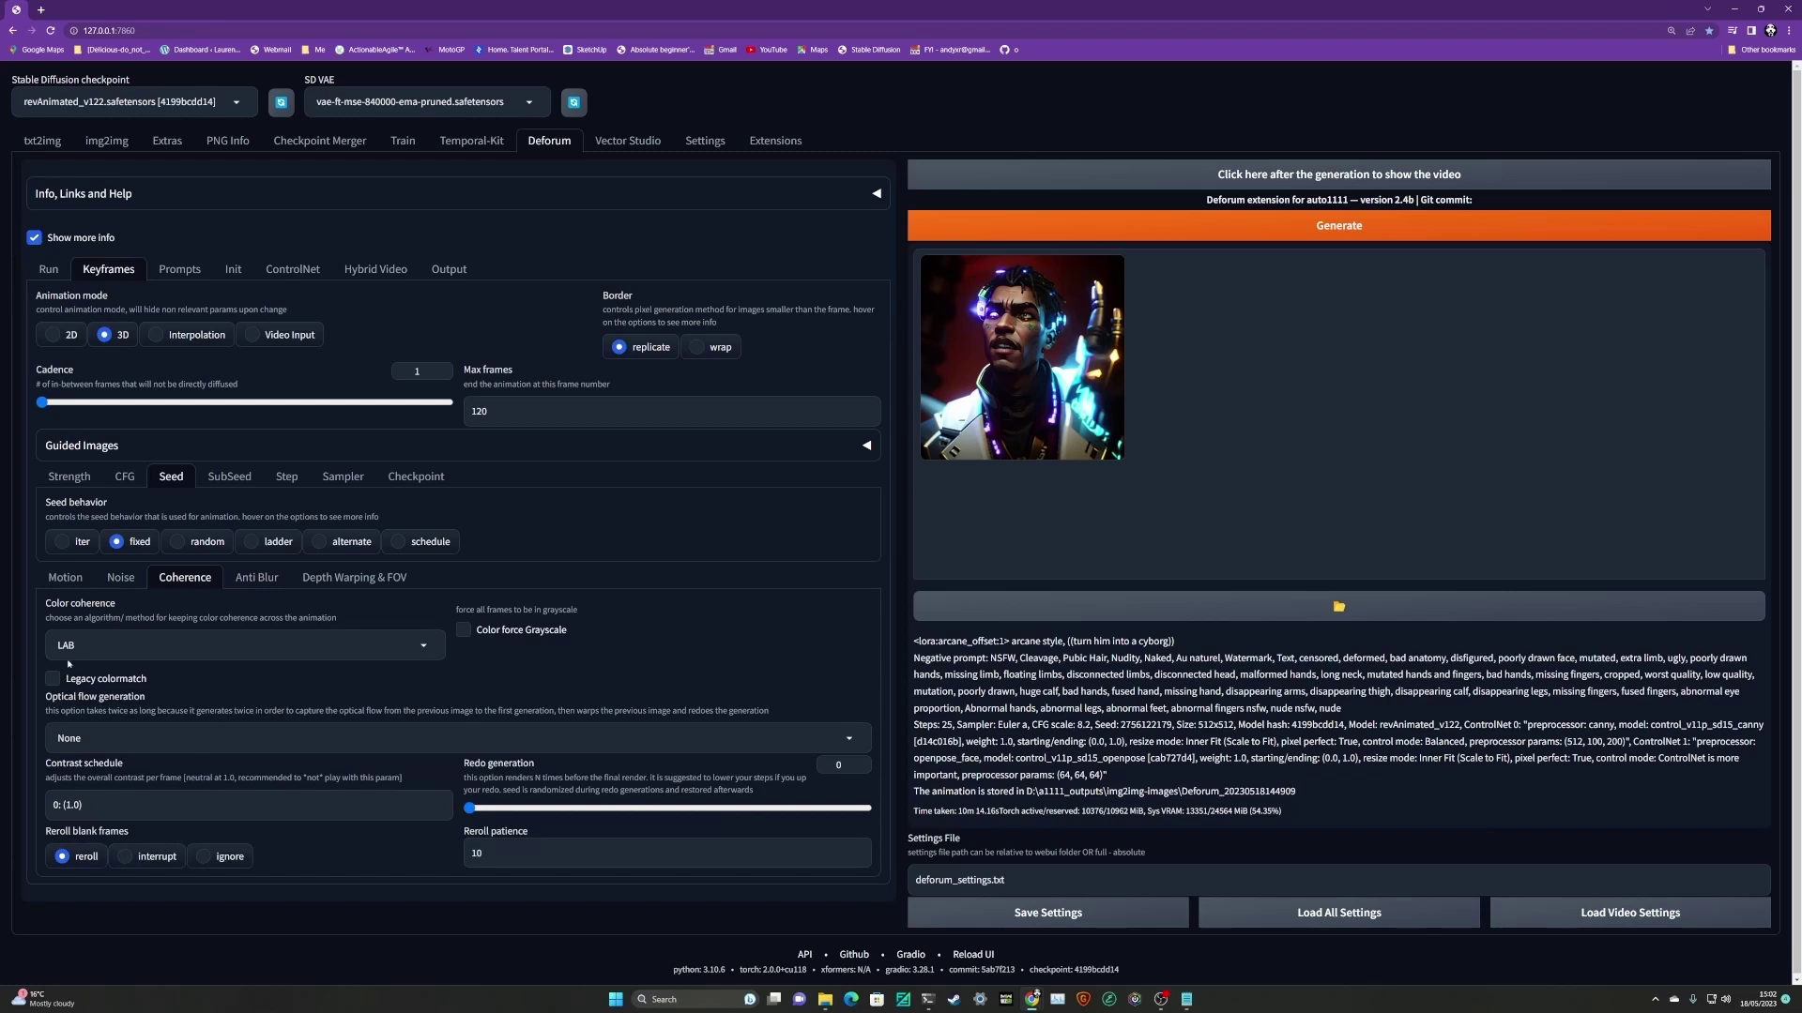
{"action": "left_click", "coordinate": [127, 582]}
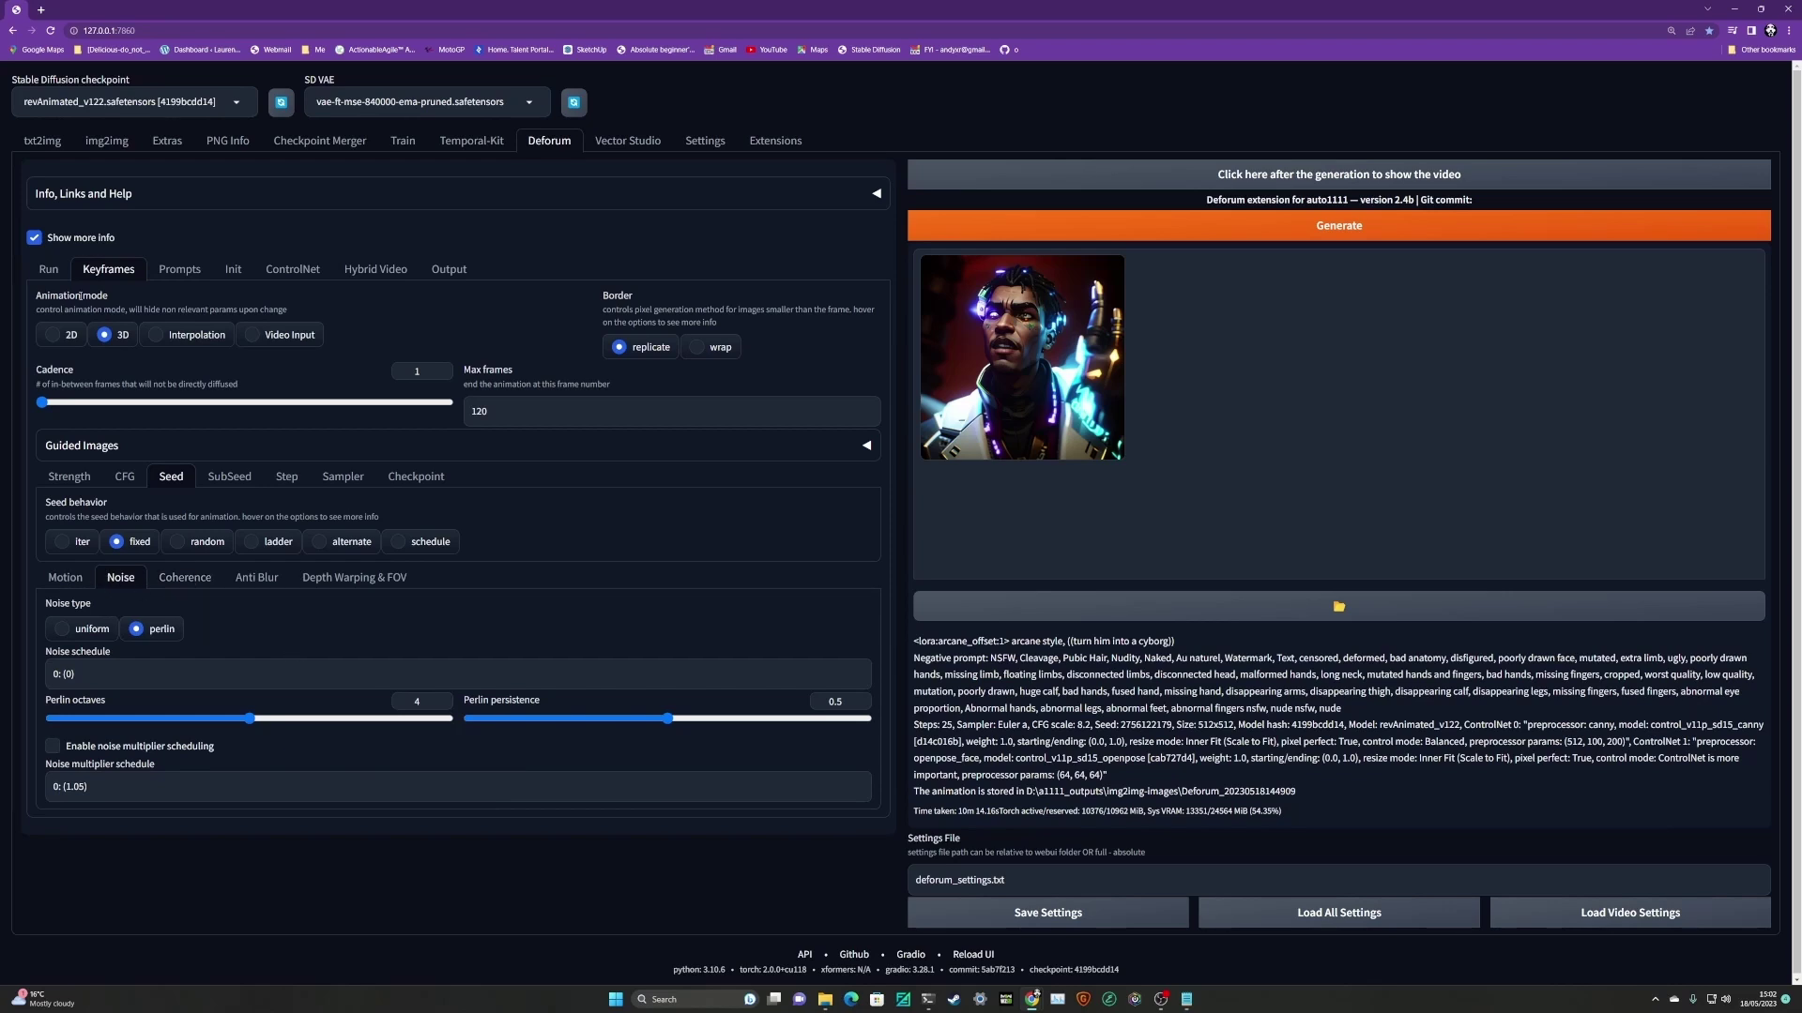
Recheck the prompt, video init and ControlNet settings, and generate the Deforum video again with the tile model
{"action": "left_click", "coordinate": [179, 269]}
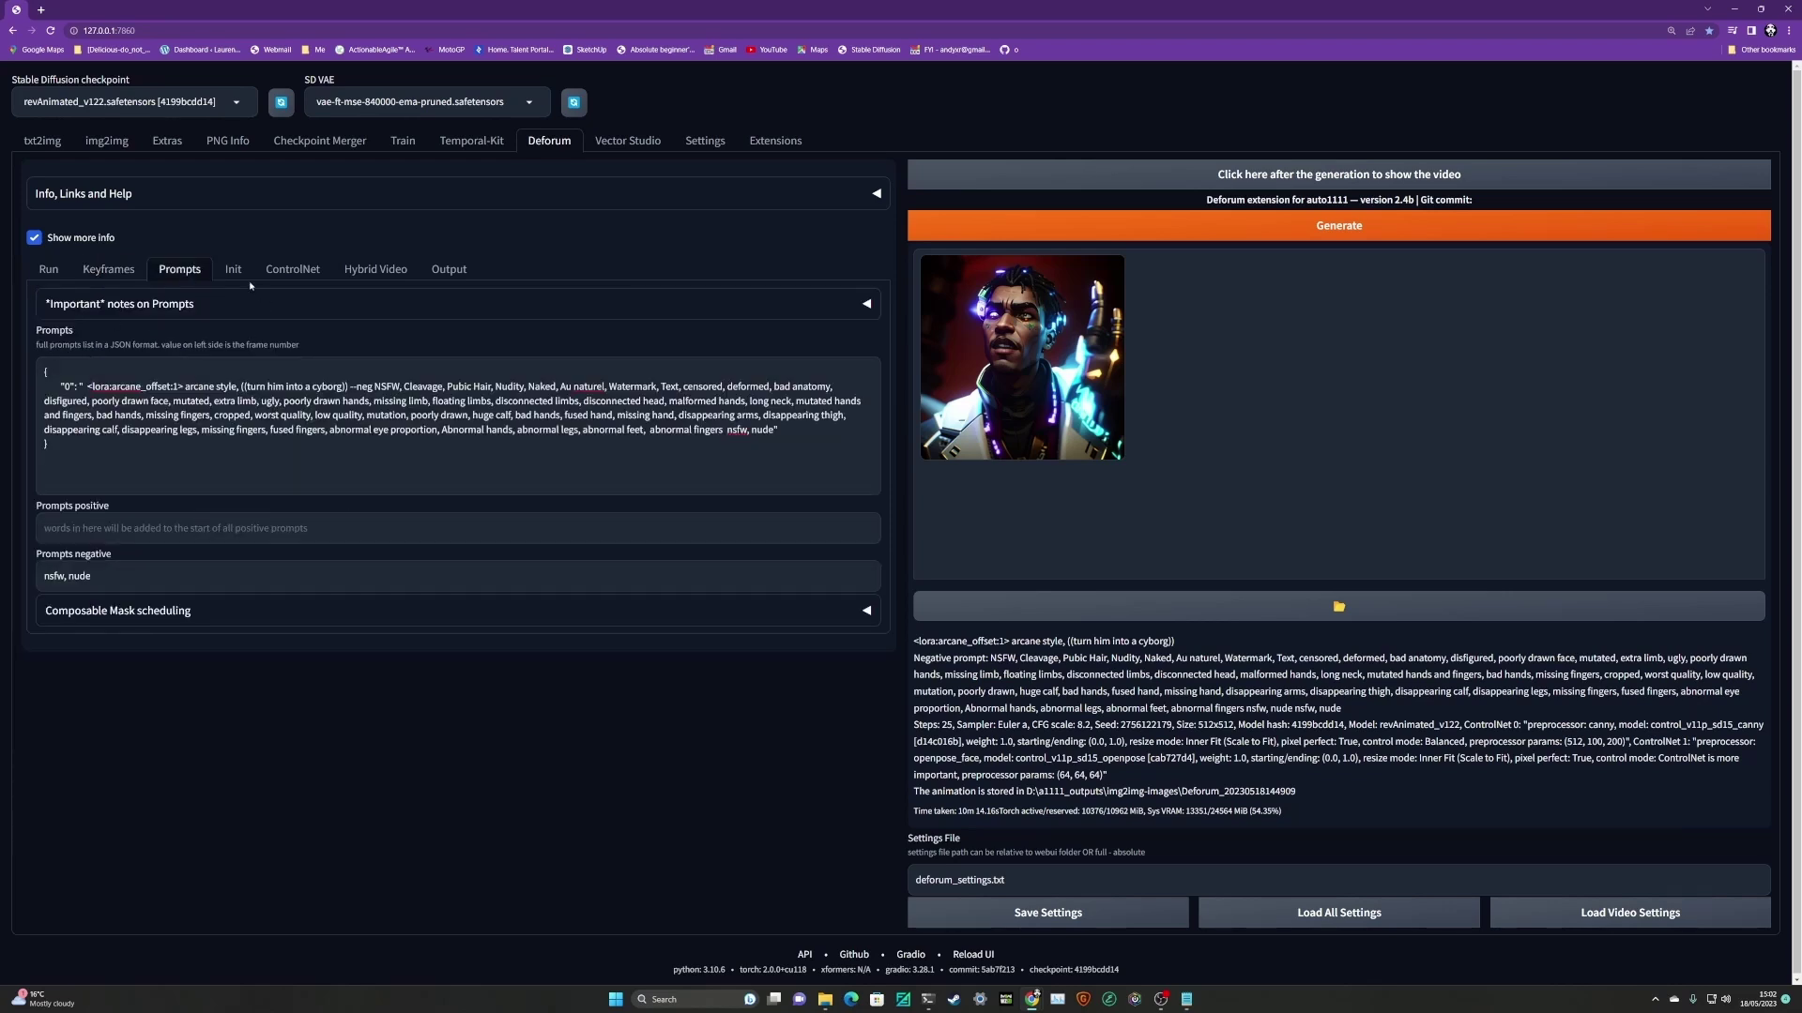
{"action": "left_click", "coordinate": [234, 271]}
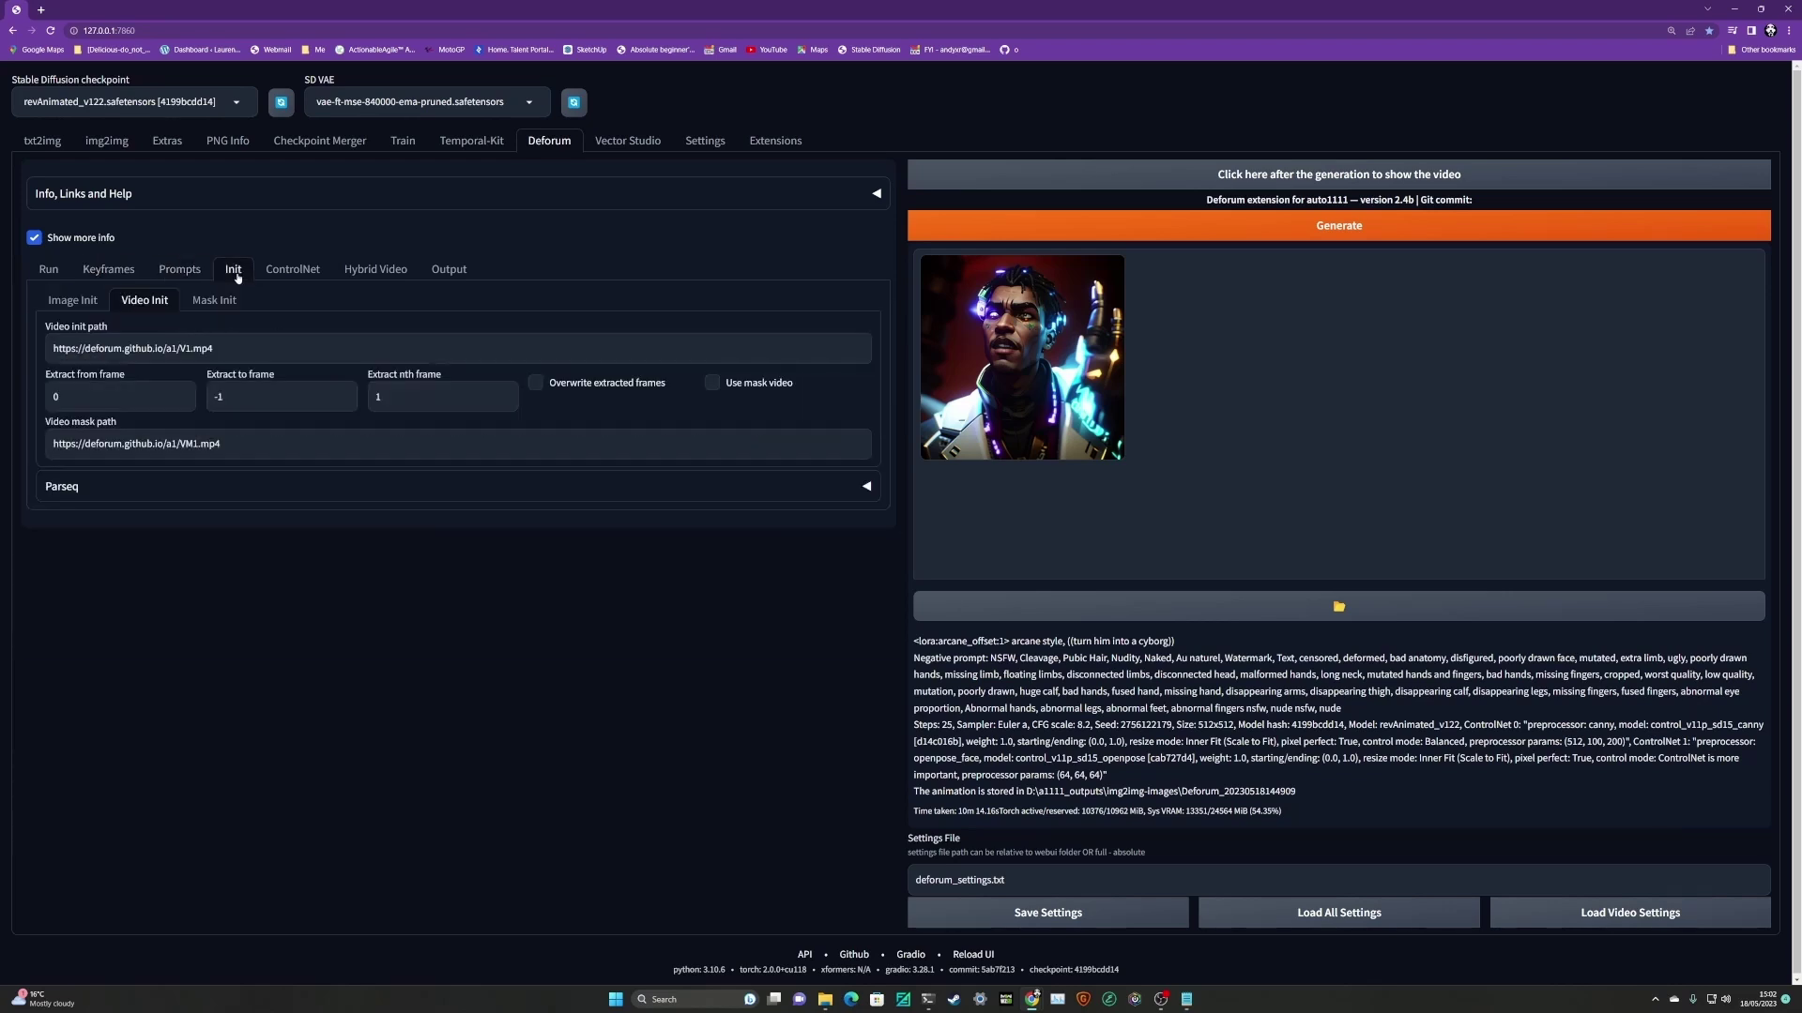
{"action": "left_click", "coordinate": [297, 272]}
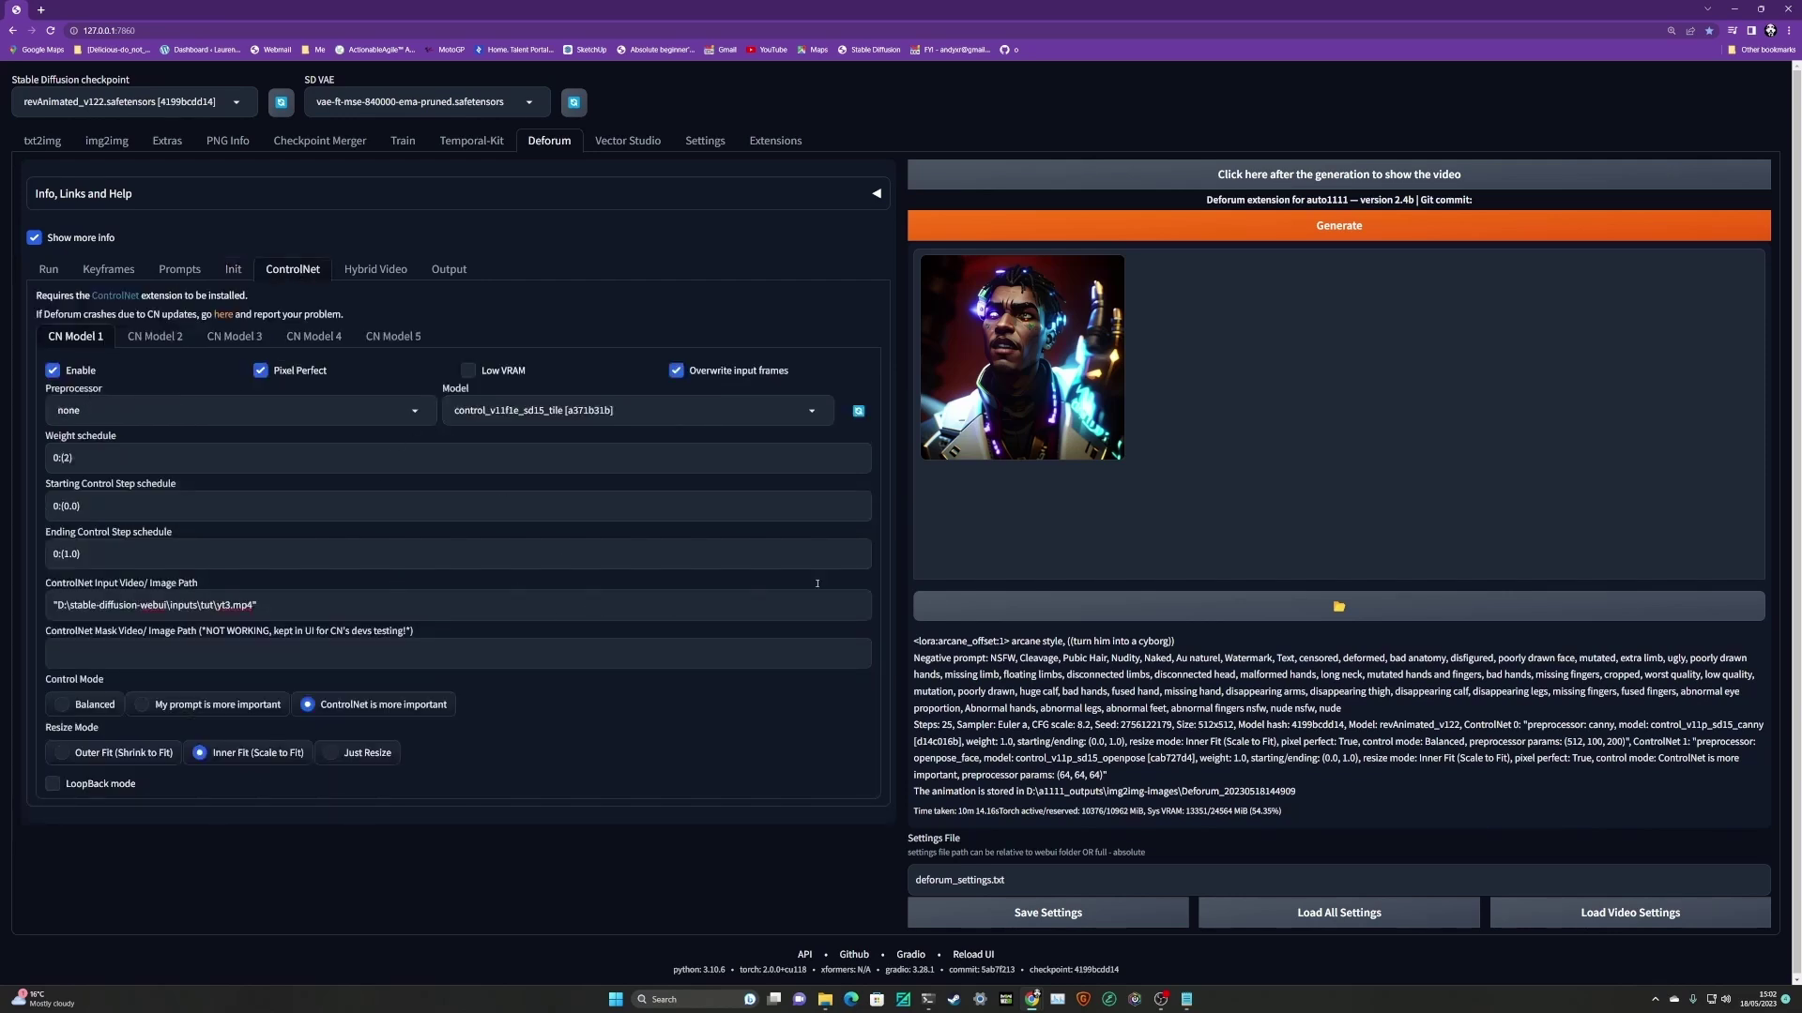
{"action": "left_click", "coordinate": [1336, 229]}
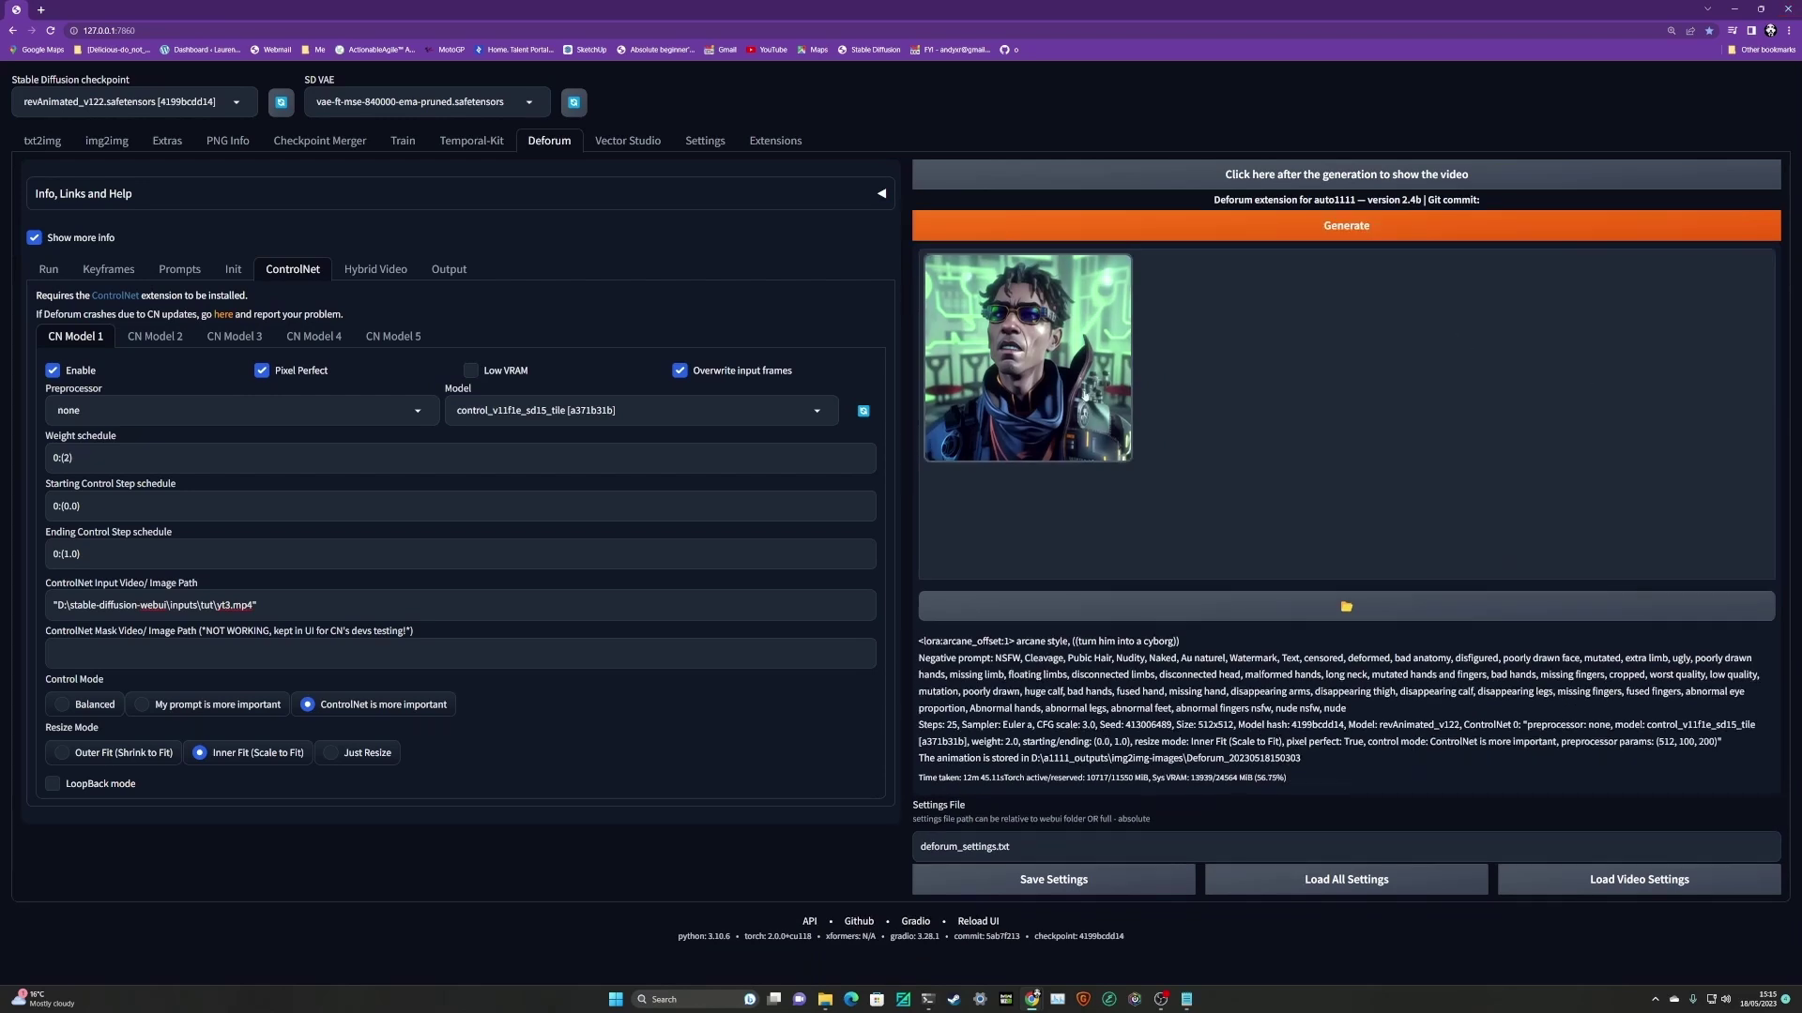
Show the newly generated video, watch it to judge the tile model's effect, and close it
{"action": "left_click", "coordinate": [1276, 177]}
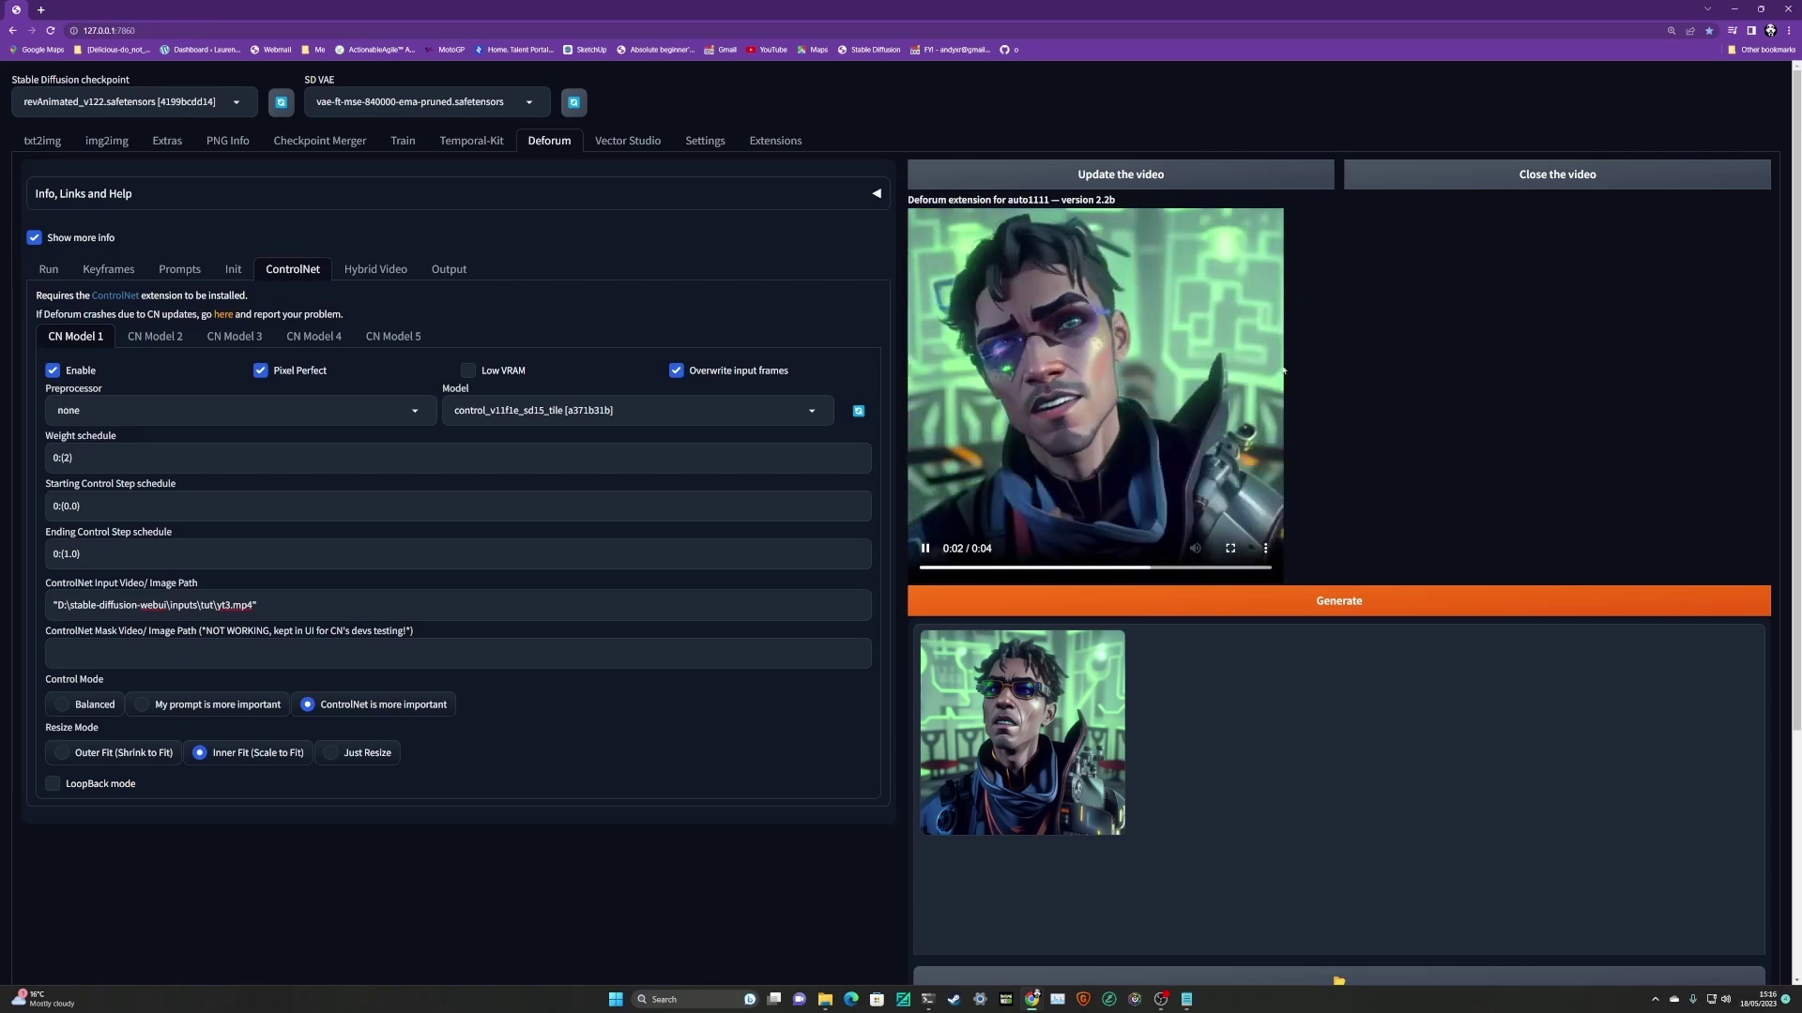
{"action": "left_click", "coordinate": [1501, 178]}
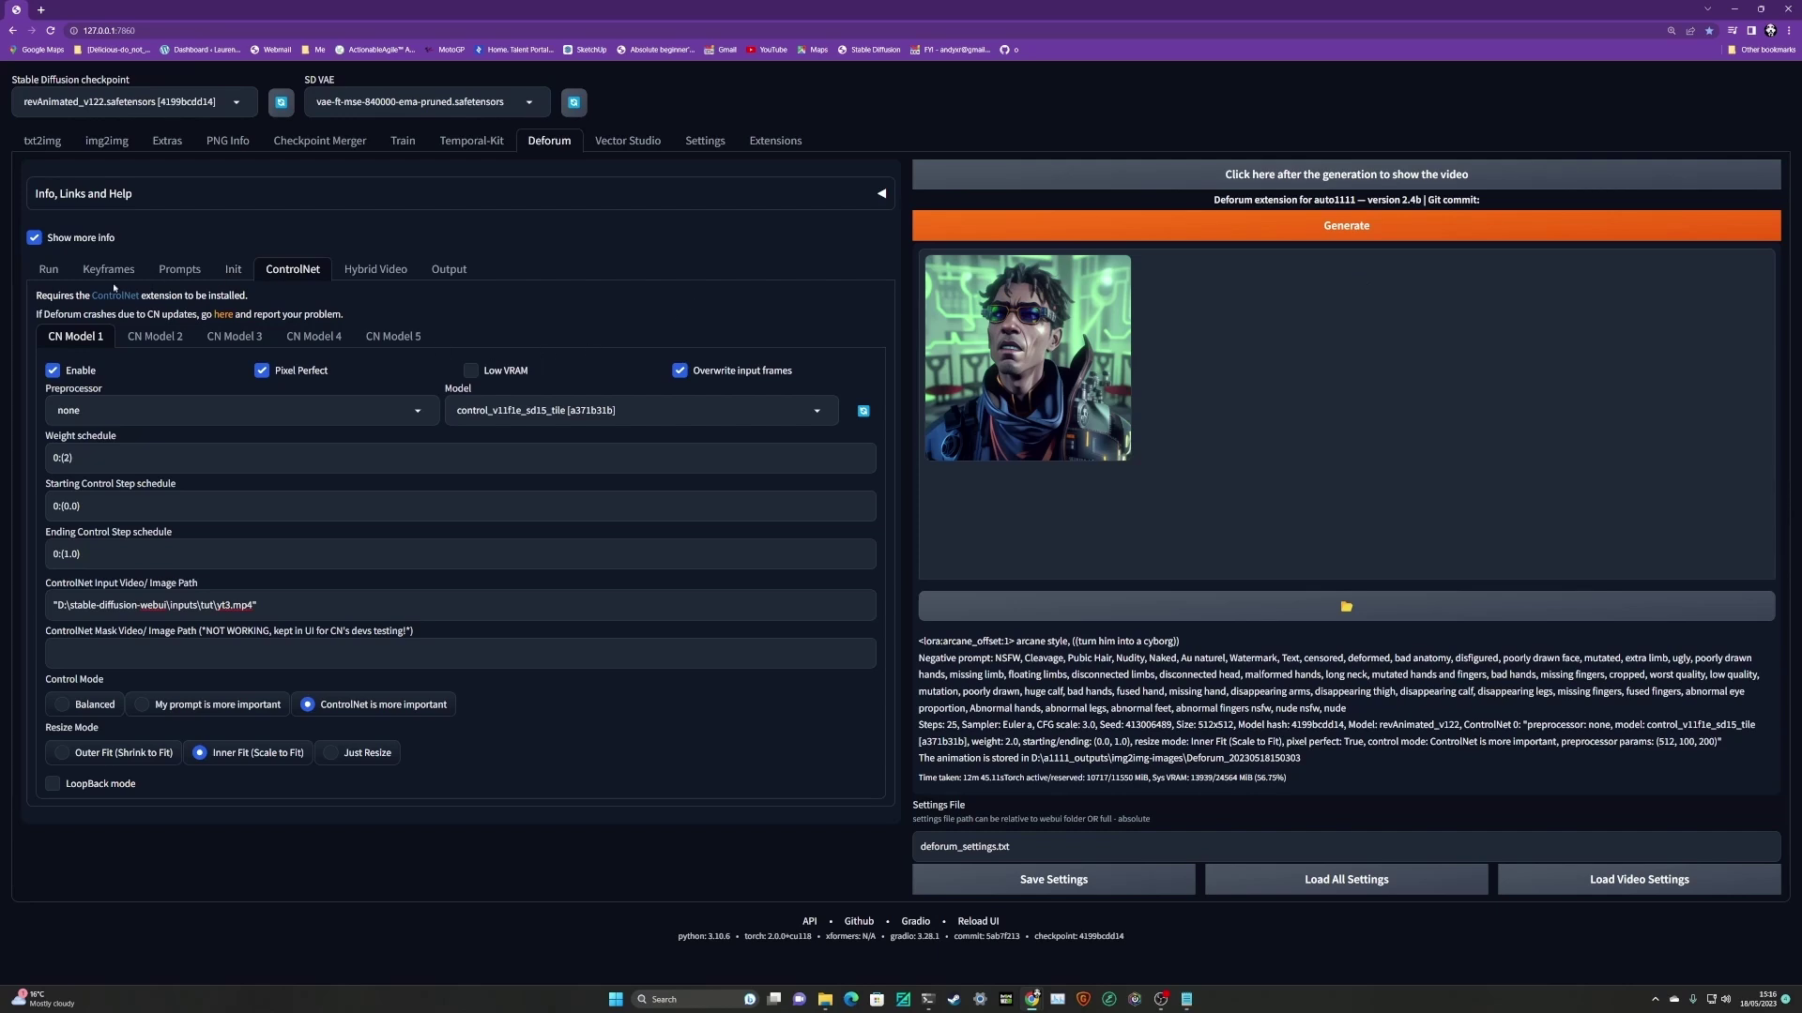
Review the hybrid video, keyframes, prompts, video init and ControlNet settings used for the tile-based video
{"action": "left_click", "coordinate": [390, 271]}
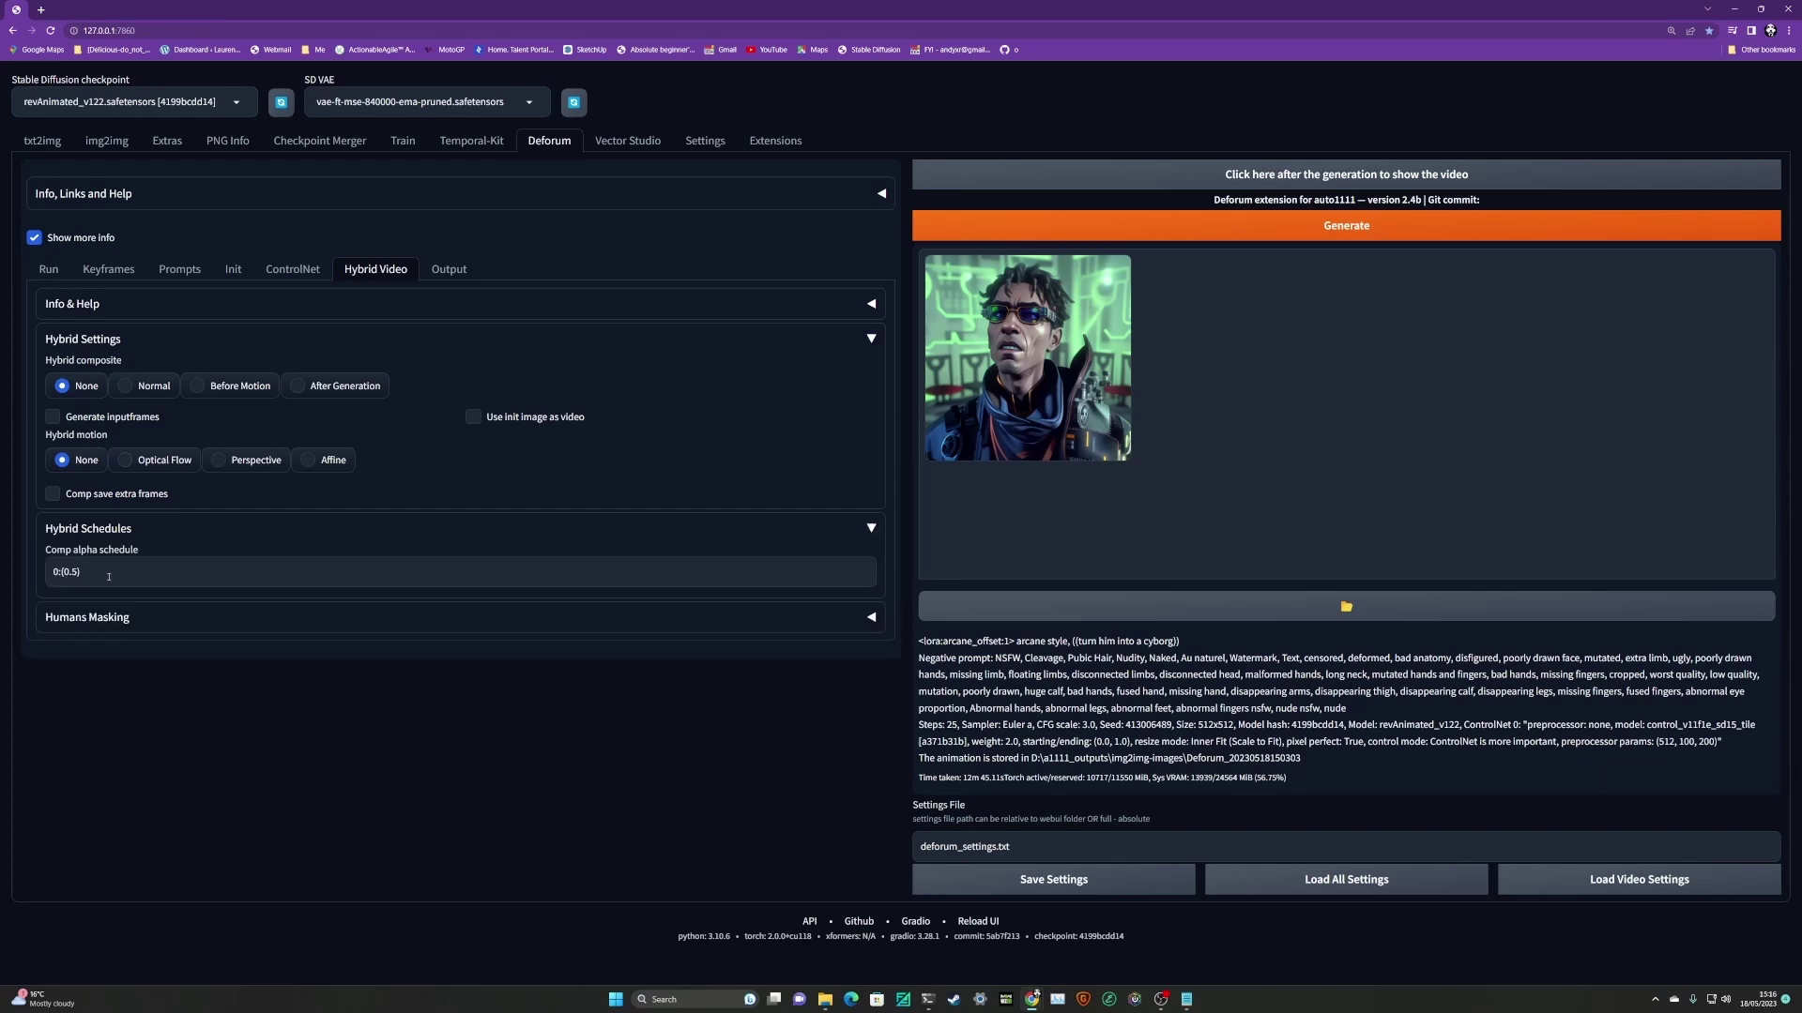
{"action": "left_click", "coordinate": [108, 269]}
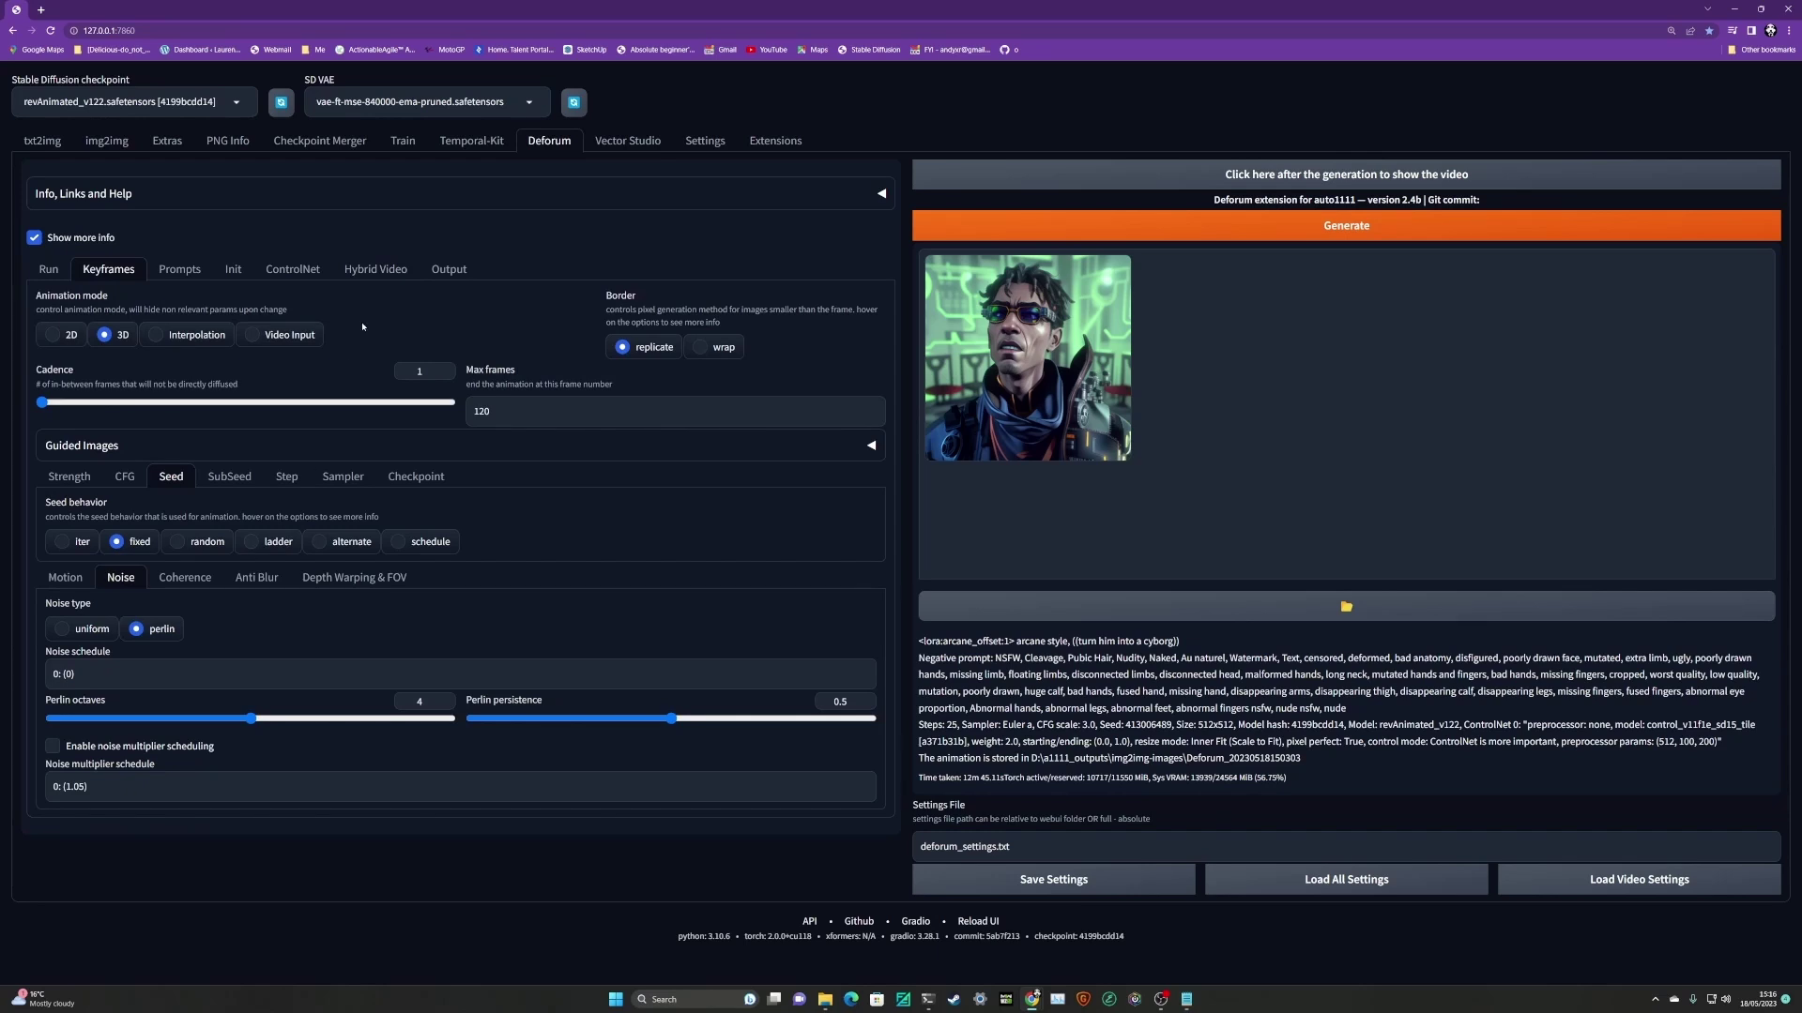
{"action": "left_click", "coordinate": [179, 270]}
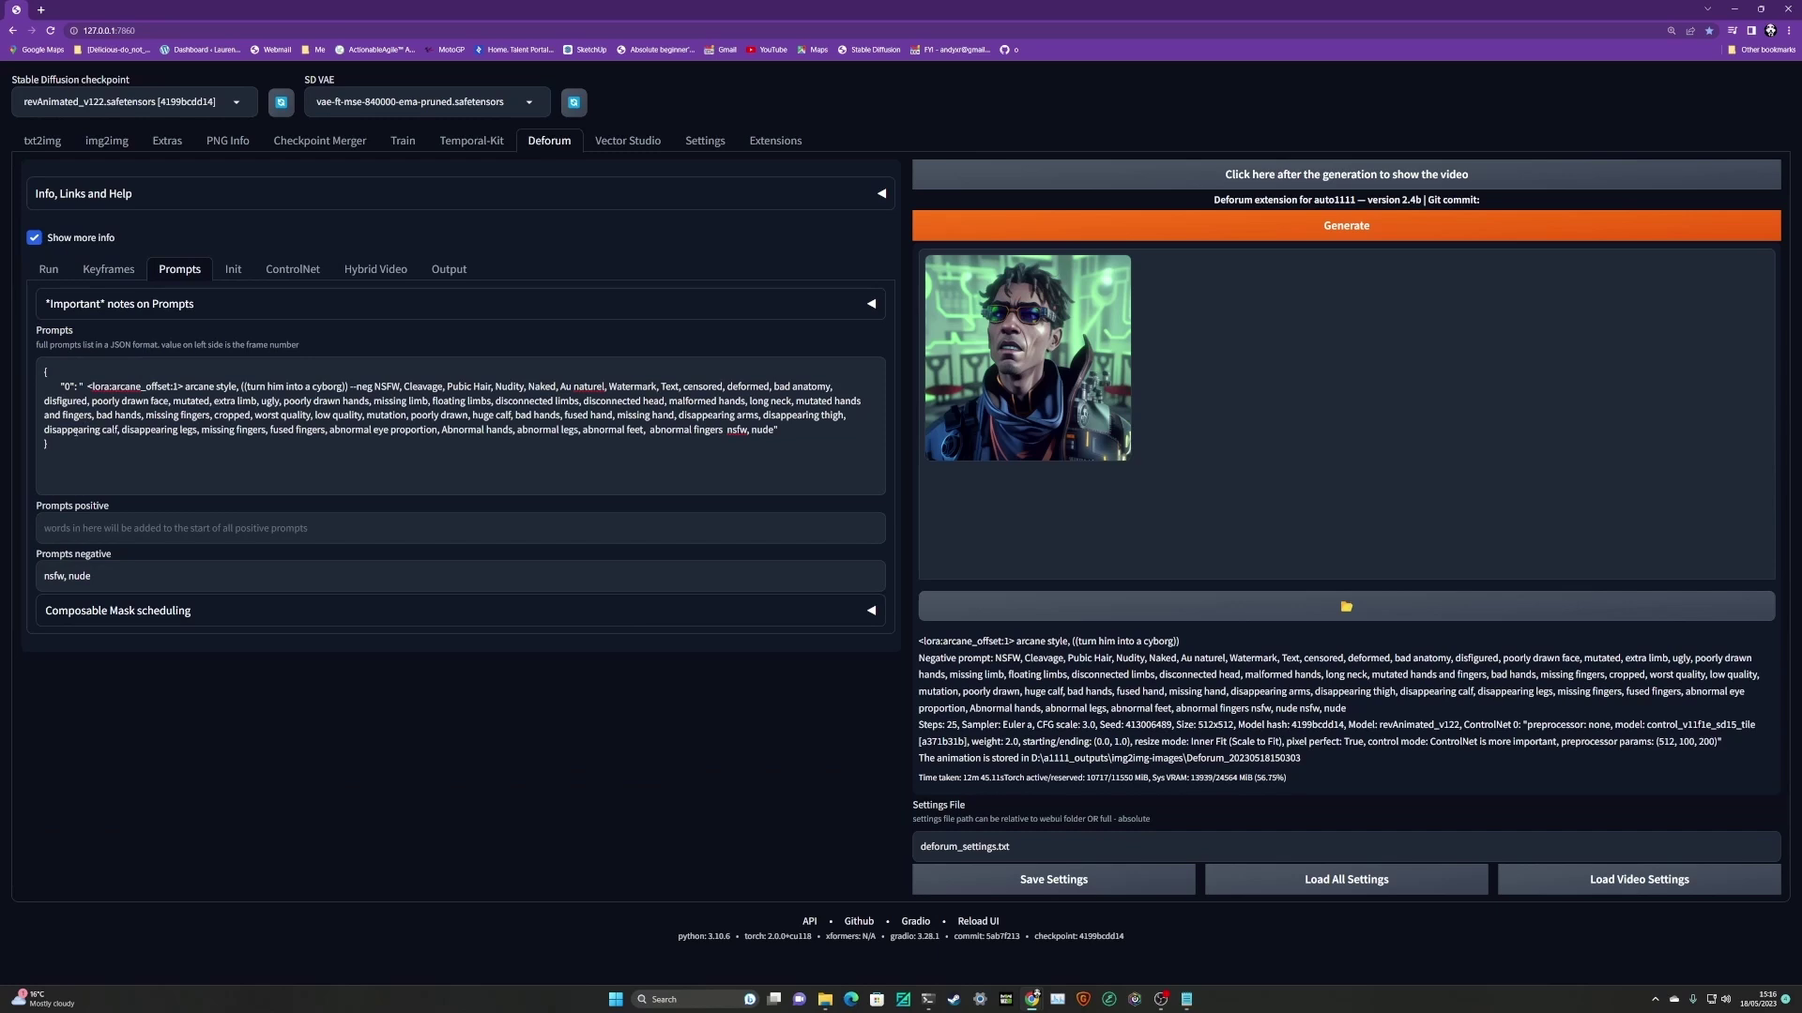
{"action": "left_click", "coordinate": [241, 280]}
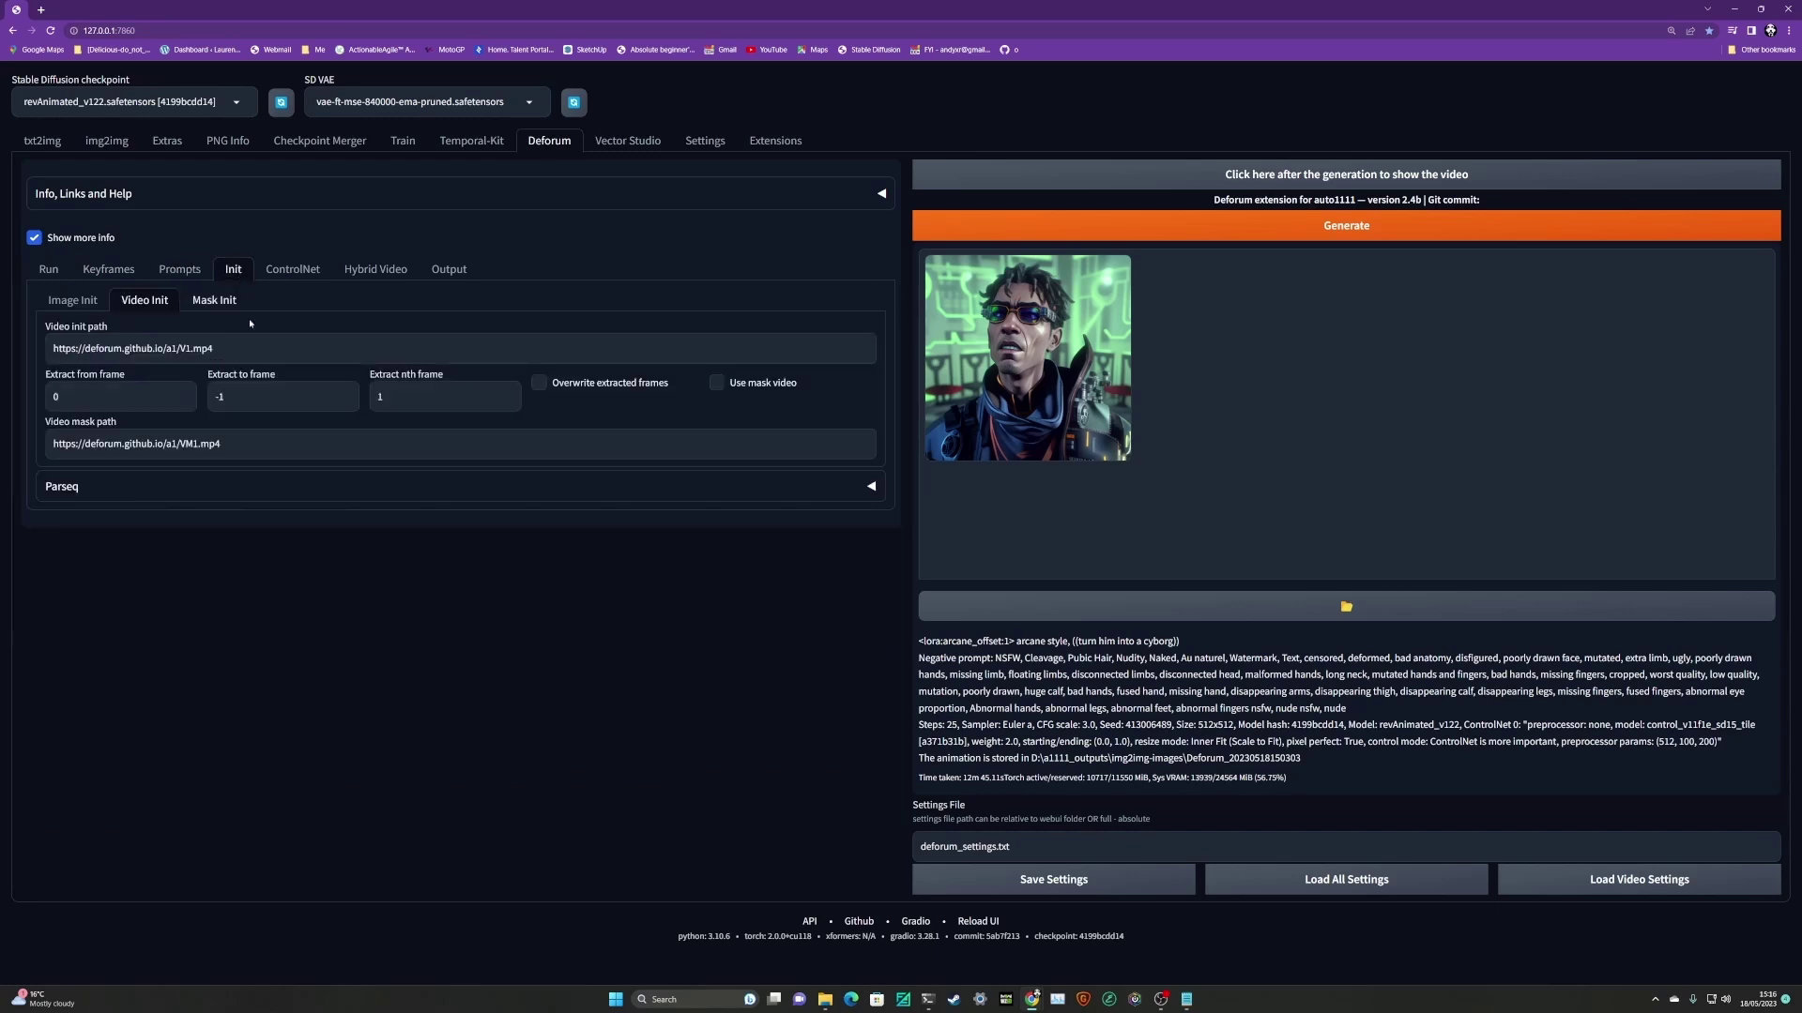
{"action": "left_click", "coordinate": [304, 270]}
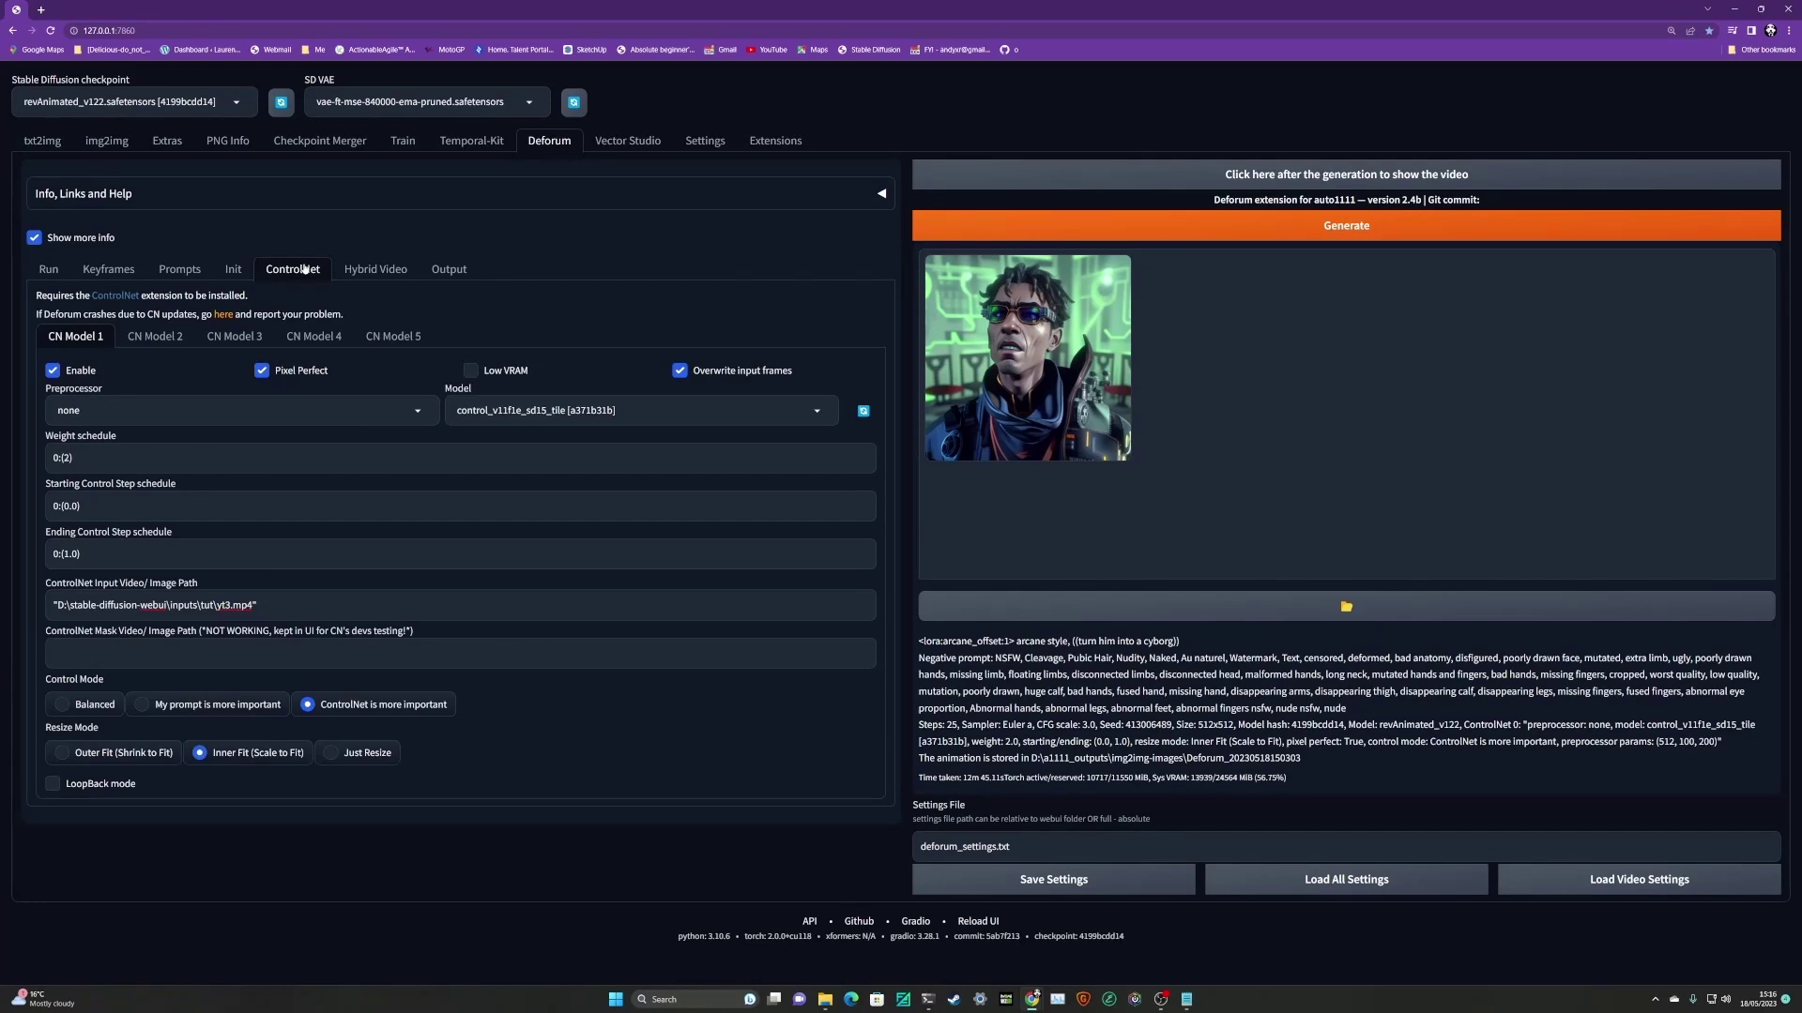